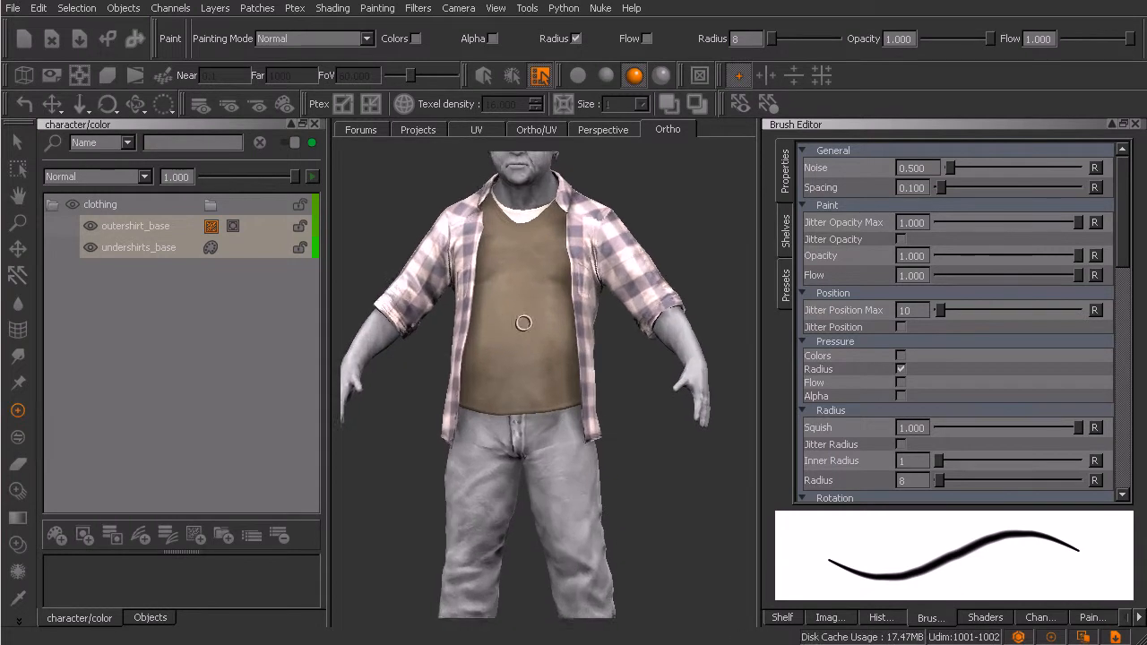
# Add a new paint layer at the top of the clothing group
pyautogui.click(56, 535)
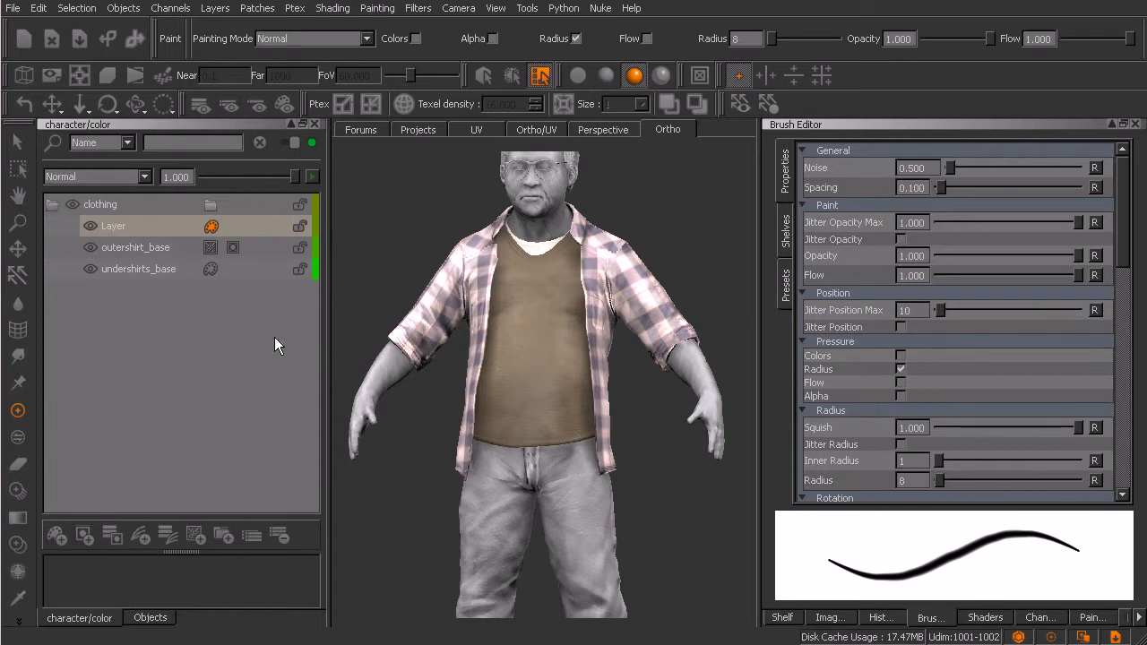
pyautogui.moveTo(533, 398)
pyautogui.keyDown('alt'); pyautogui.mouseDown()
pyautogui.moveTo(525, 350)
pyautogui.moveTo(518, 408)
pyautogui.moveTo(545, 405)
pyautogui.moveTo(527, 408)
pyautogui.mouseUp(); pyautogui.keyUp('alt')
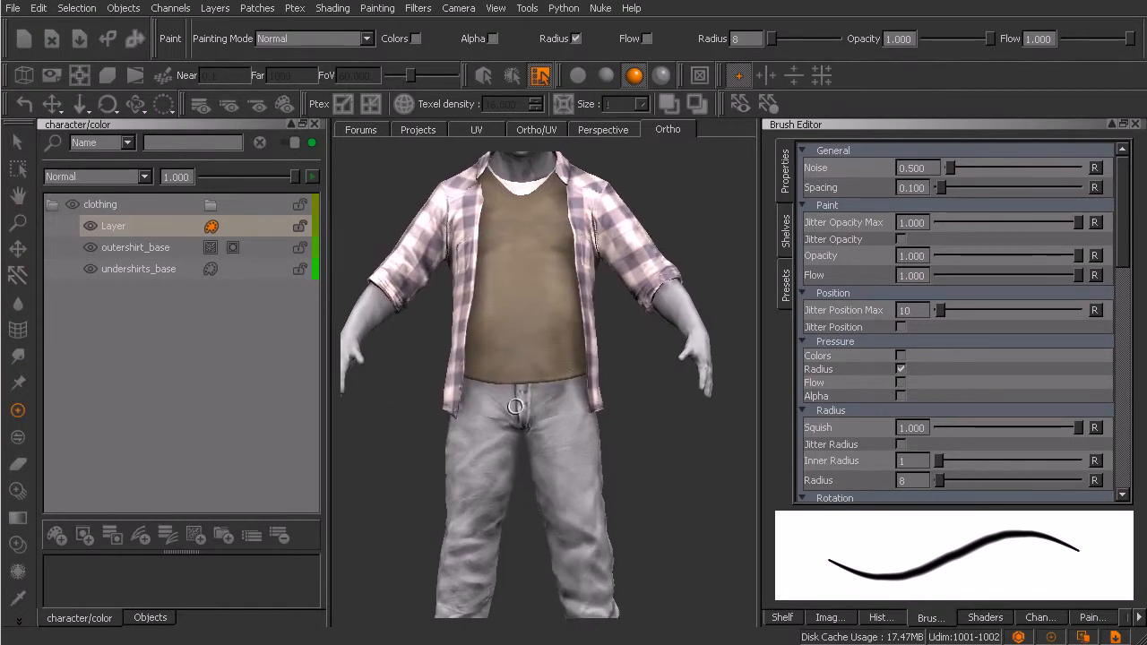
# Display only the undershirts_base layer's paint target on the character, inspect it, and restore the full display
pyautogui.click(169, 267)
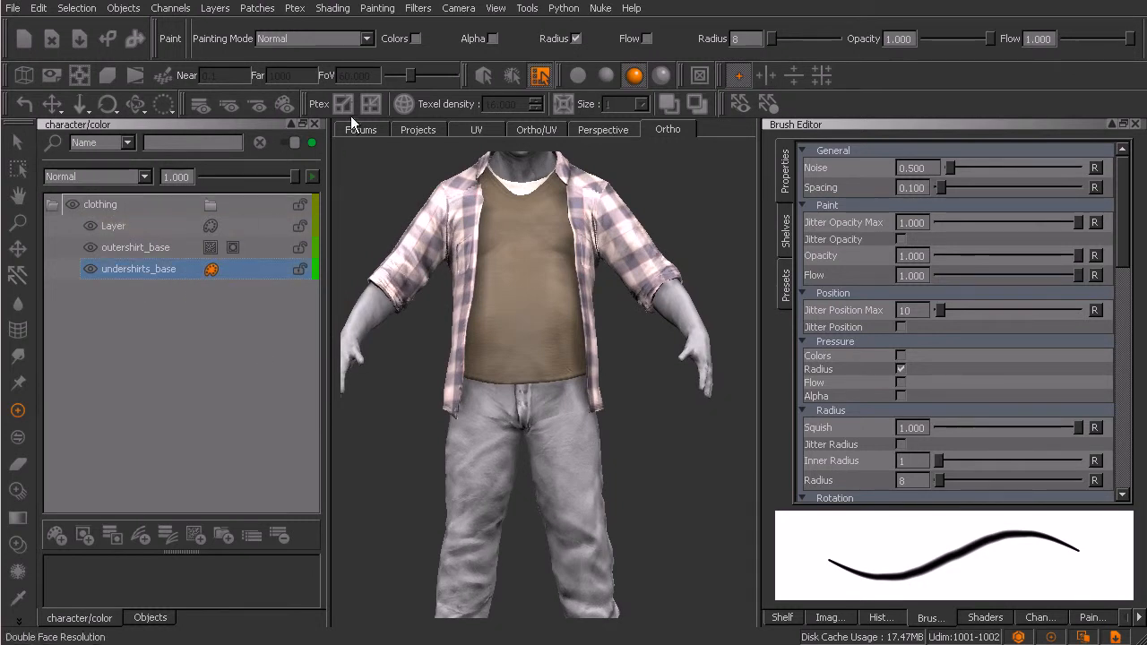
pyautogui.click(283, 105)
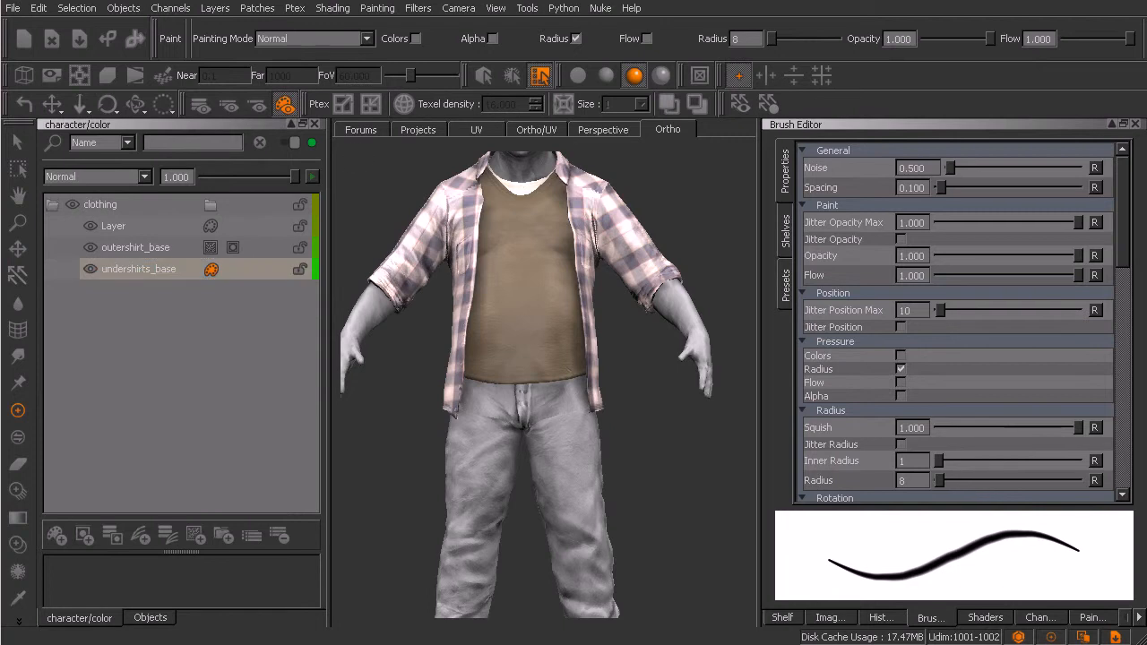
pyautogui.moveTo(547, 404); pyautogui.dragTo(565, 466, button='middle')
pyautogui.moveTo(565, 466)
pyautogui.keyDown('alt'); pyautogui.mouseDown()
pyautogui.moveTo(523, 466)
pyautogui.moveTo(543, 425)
pyautogui.moveTo(538, 446)
pyautogui.moveTo(531, 388)
pyautogui.moveTo(544, 441)
pyautogui.mouseUp(); pyautogui.keyUp('alt')
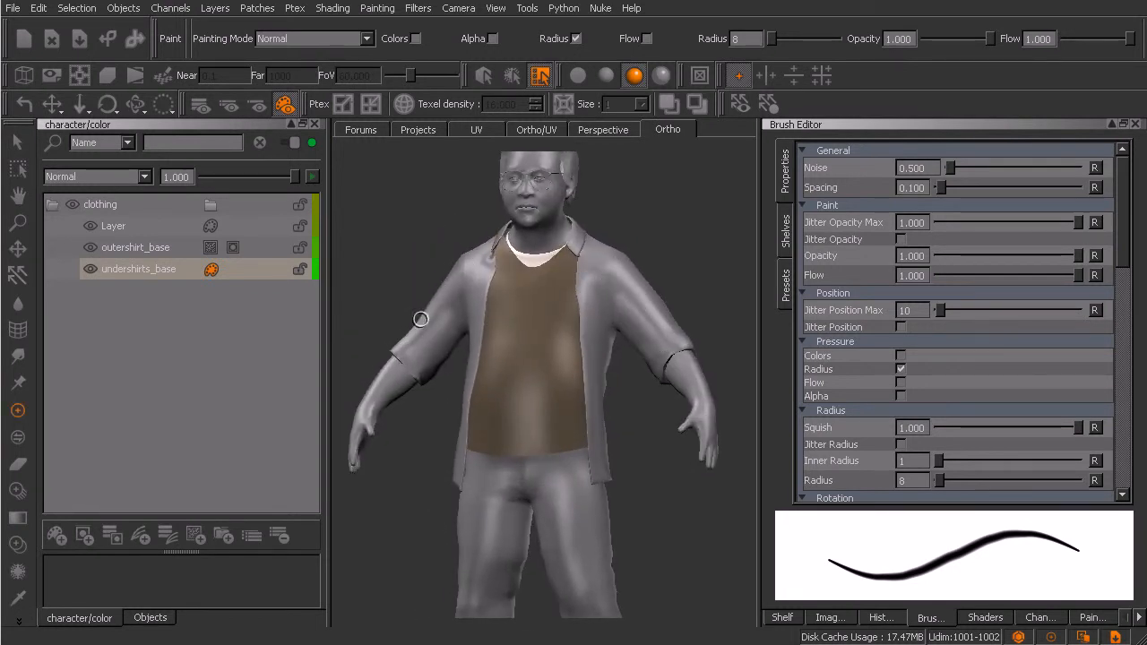
pyautogui.keyDown('alt'); pyautogui.moveTo(546, 320); pyautogui.dragTo(534, 403); pyautogui.keyUp('alt')
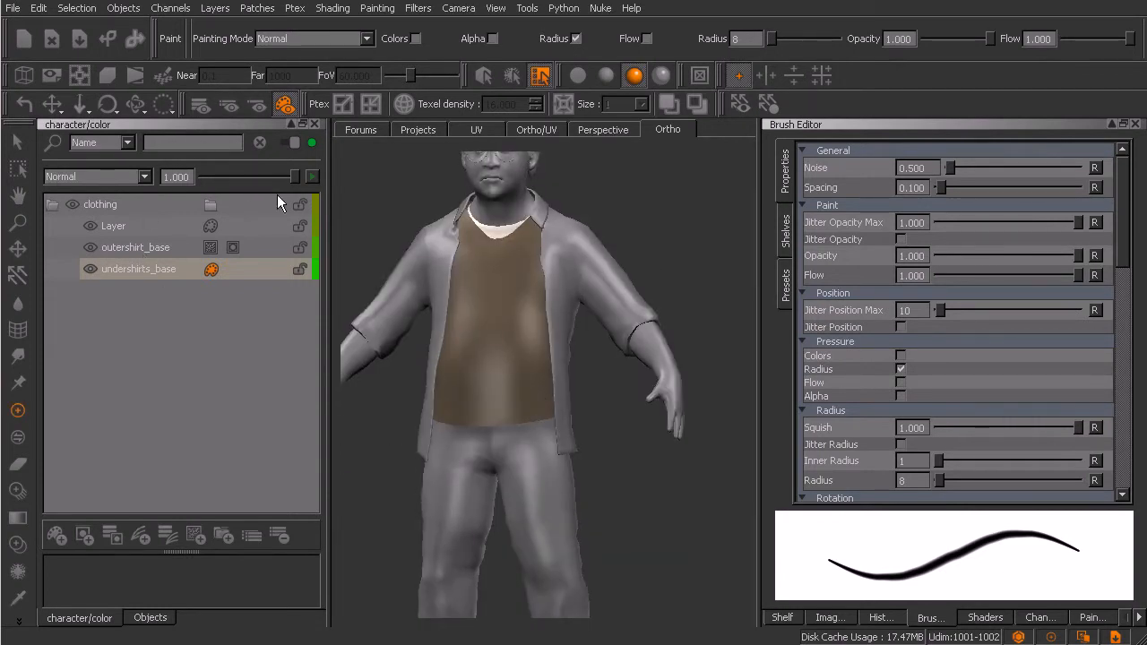
pyautogui.press('s')
pyautogui.click(445, 281)
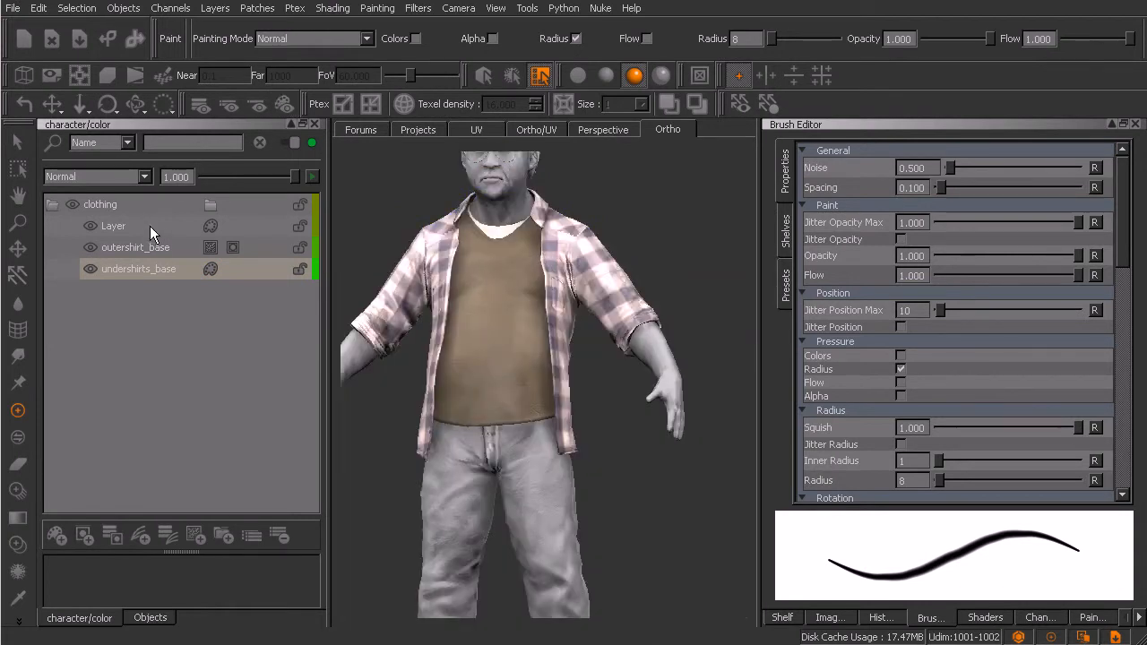
# Rename the new paint layer in the clothing group as denim_base
pyautogui.click(134, 227)
pyautogui.doubleClick(118, 228)
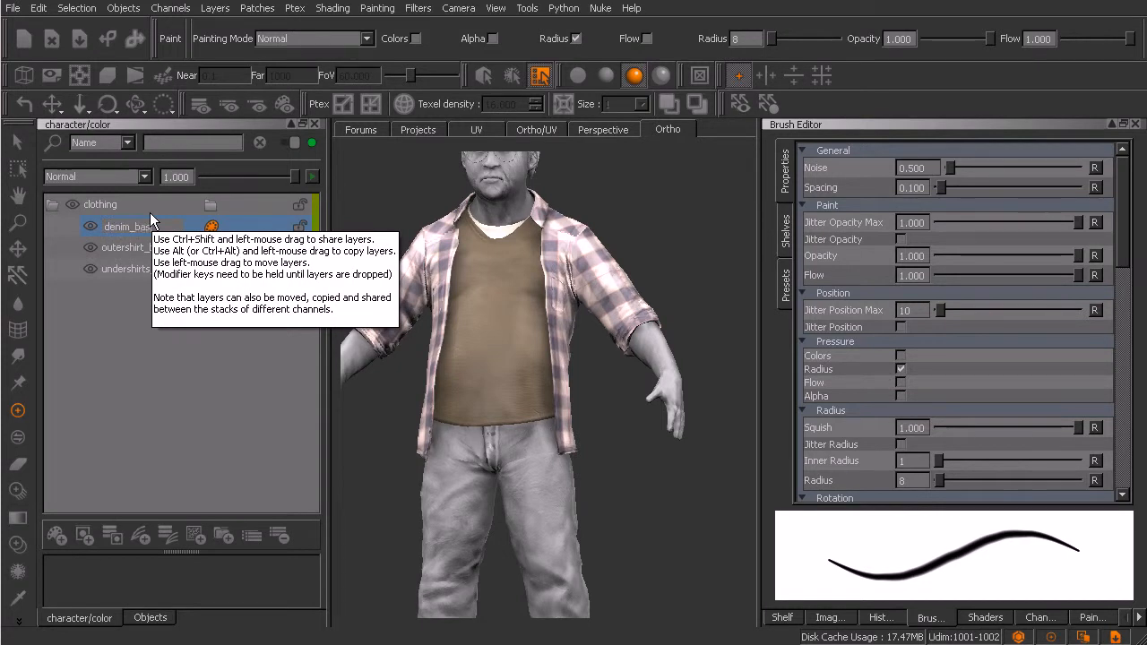
pyautogui.moveTo(559, 461)
pyautogui.keyDown('alt'); pyautogui.mouseDown(button='middle')
pyautogui.moveTo(556, 366)
pyautogui.moveTo(565, 423)
pyautogui.moveTo(575, 391)
pyautogui.mouseUp(button='middle'); pyautogui.keyUp('alt')
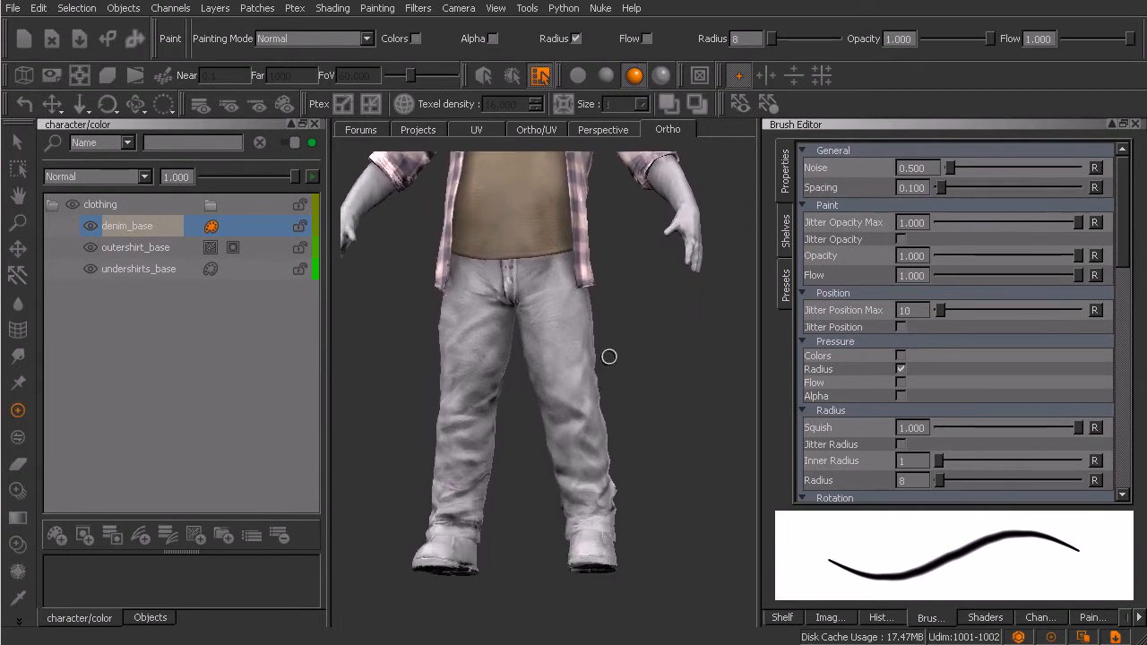
# Select the faces of the pants, covering both legs and the hip section, and return to the paint brush
pyautogui.press('s')
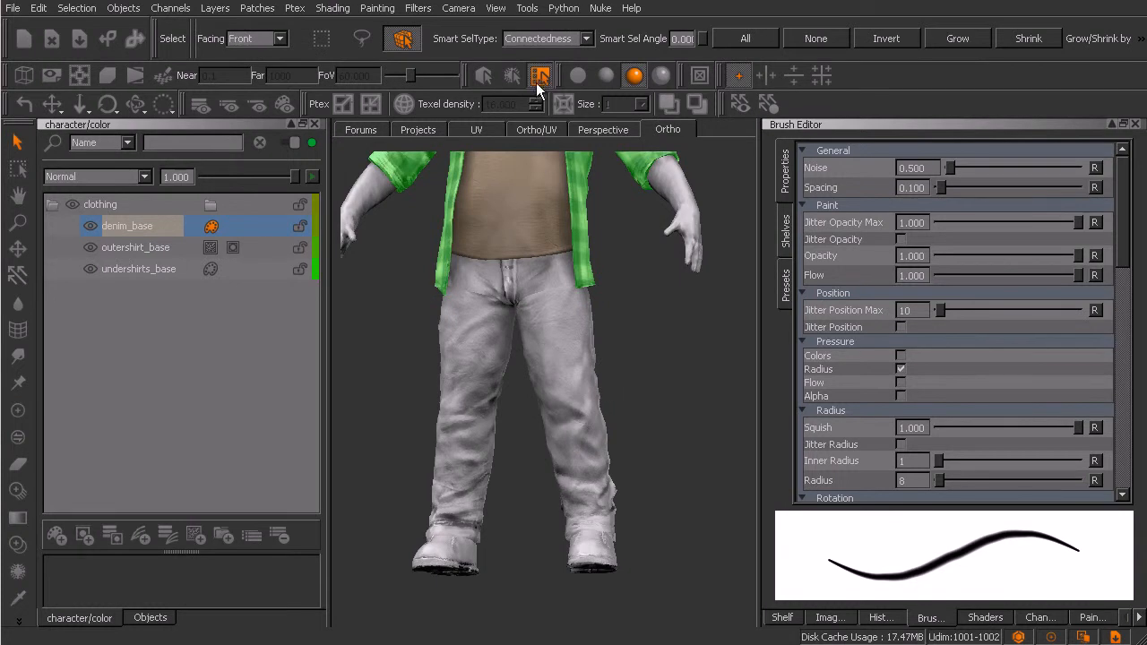
pyautogui.click(564, 363)
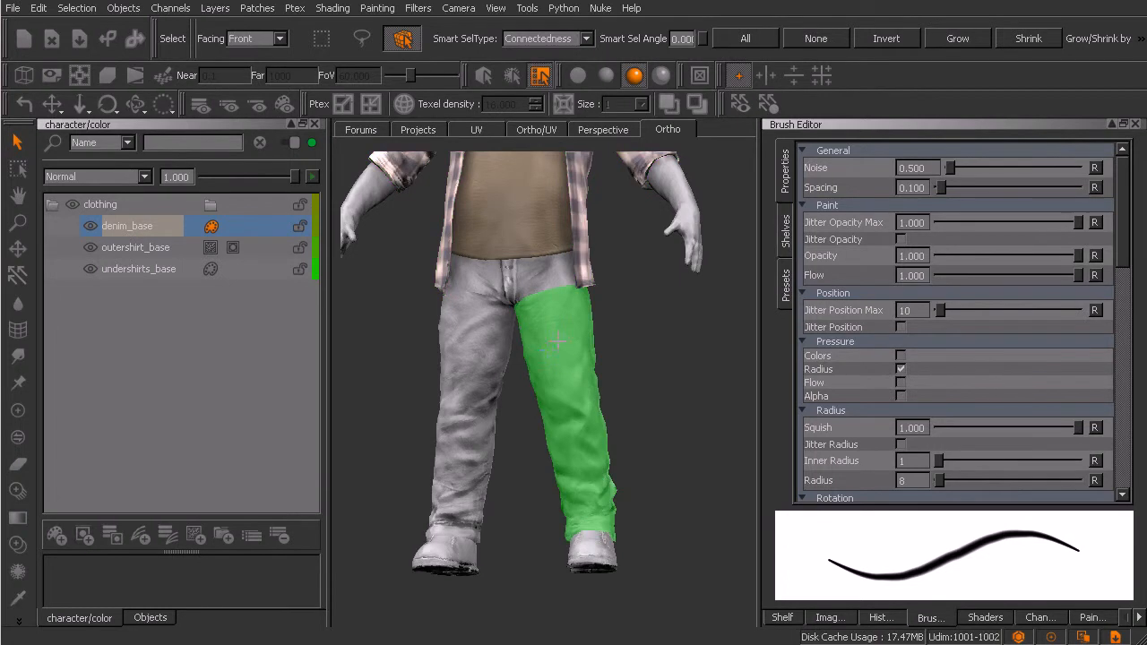
pyautogui.keyDown('shift'); pyautogui.click(475, 385); pyautogui.keyUp('shift')
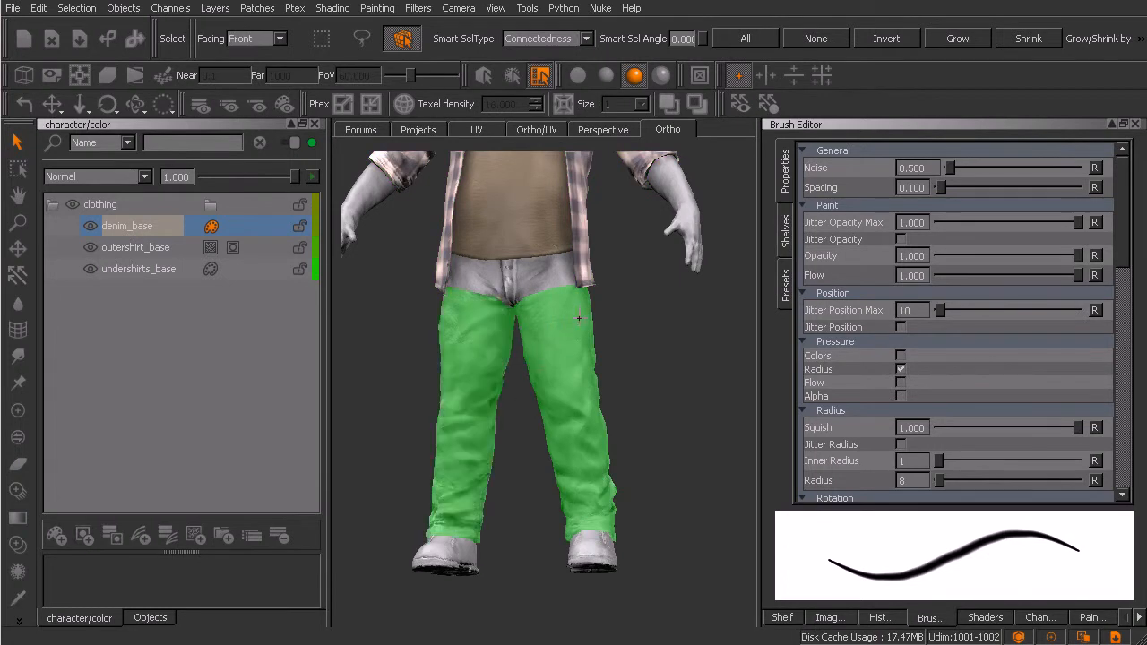
pyautogui.keyDown('shift'); pyautogui.click(513, 273); pyautogui.keyUp('shift')
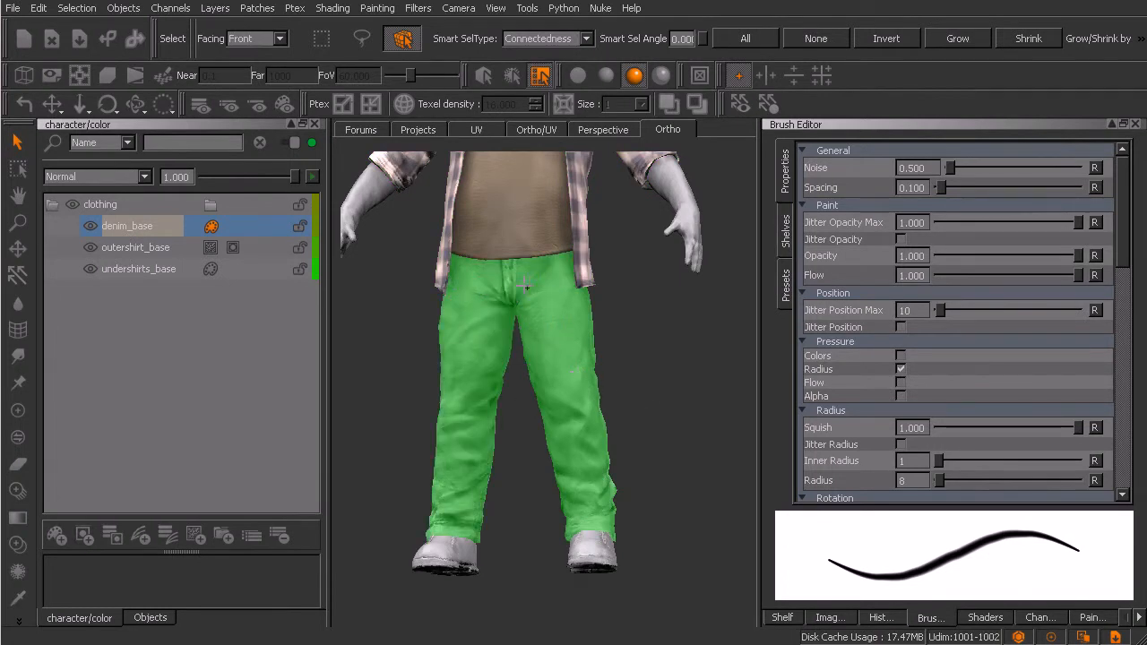
pyautogui.press('p')
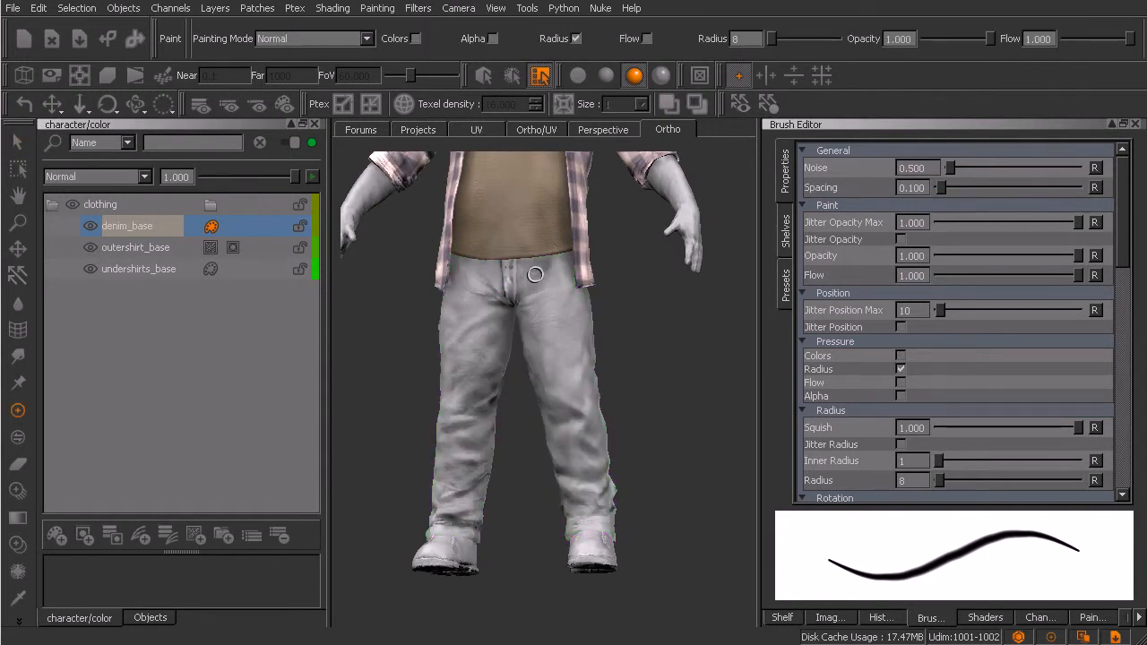
pyautogui.moveTo(581, 358)
pyautogui.mouseDown(button='middle')
pyautogui.moveTo(484, 361)
pyautogui.moveTo(565, 357)
pyautogui.mouseUp(button='middle')
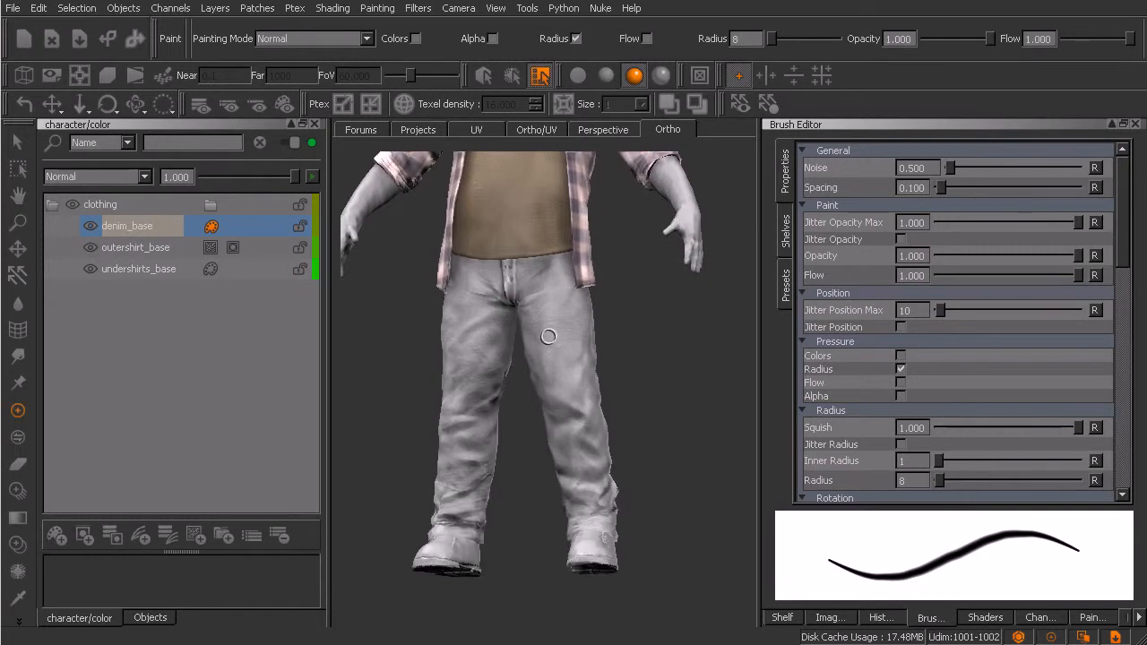
# Hide all unselected geometry so that only the pants are shown
pyautogui.rightClick(546, 313)
pyautogui.moveTo(655, 385)
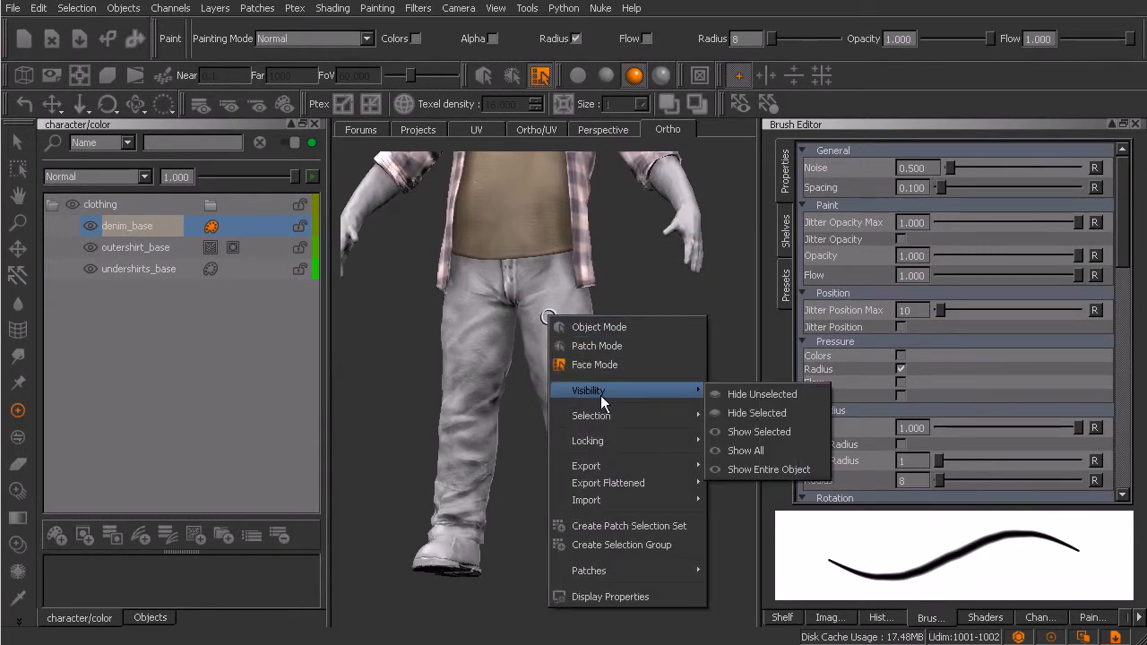
pyautogui.click(762, 395)
pyautogui.moveTo(724, 435)
pyautogui.mouseDown(button='middle')
pyautogui.moveTo(637, 462)
pyautogui.moveTo(607, 459)
pyautogui.moveTo(601, 473)
pyautogui.moveTo(623, 485)
pyautogui.moveTo(588, 486)
pyautogui.moveTo(653, 482)
pyautogui.moveTo(607, 479)
pyautogui.moveTo(598, 463)
pyautogui.moveTo(594, 480)
pyautogui.moveTo(574, 475)
pyautogui.moveTo(568, 458)
pyautogui.moveTo(607, 471)
pyautogui.moveTo(561, 457)
pyautogui.mouseUp(button='middle')
pyautogui.scroll(5, 620, 463)
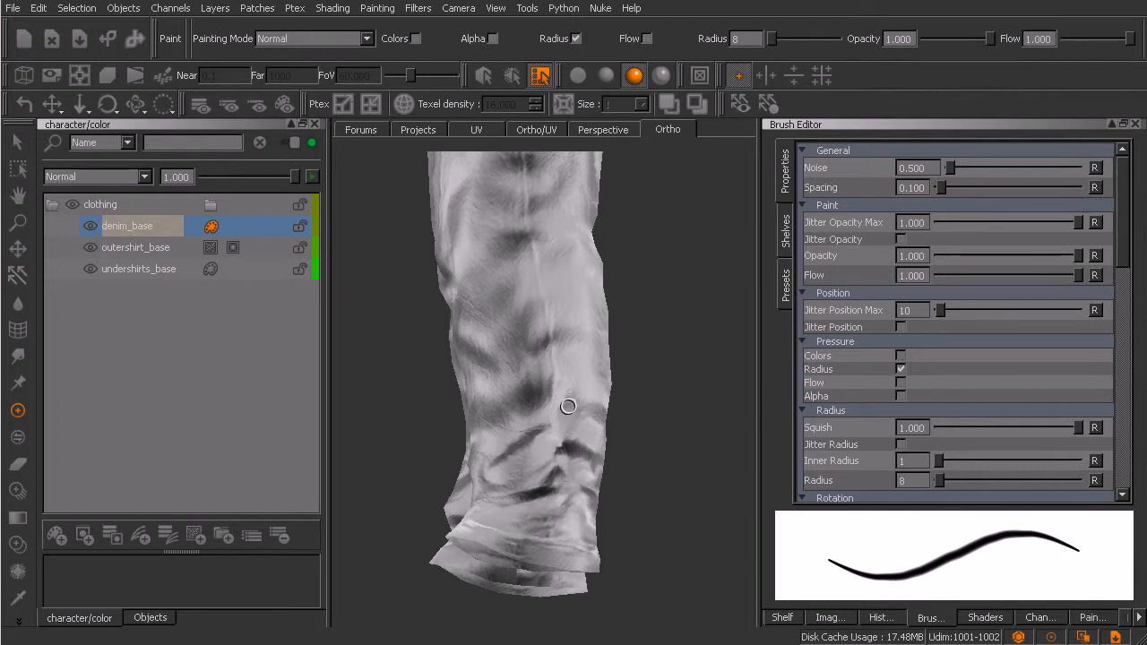
# Set the paint color to pure black for marking the lower pant leg
pyautogui.moveTo(571, 405)
pyautogui.mouseDown(button='middle')
pyautogui.moveTo(582, 402)
pyautogui.moveTo(571, 412)
pyautogui.mouseUp(button='middle')
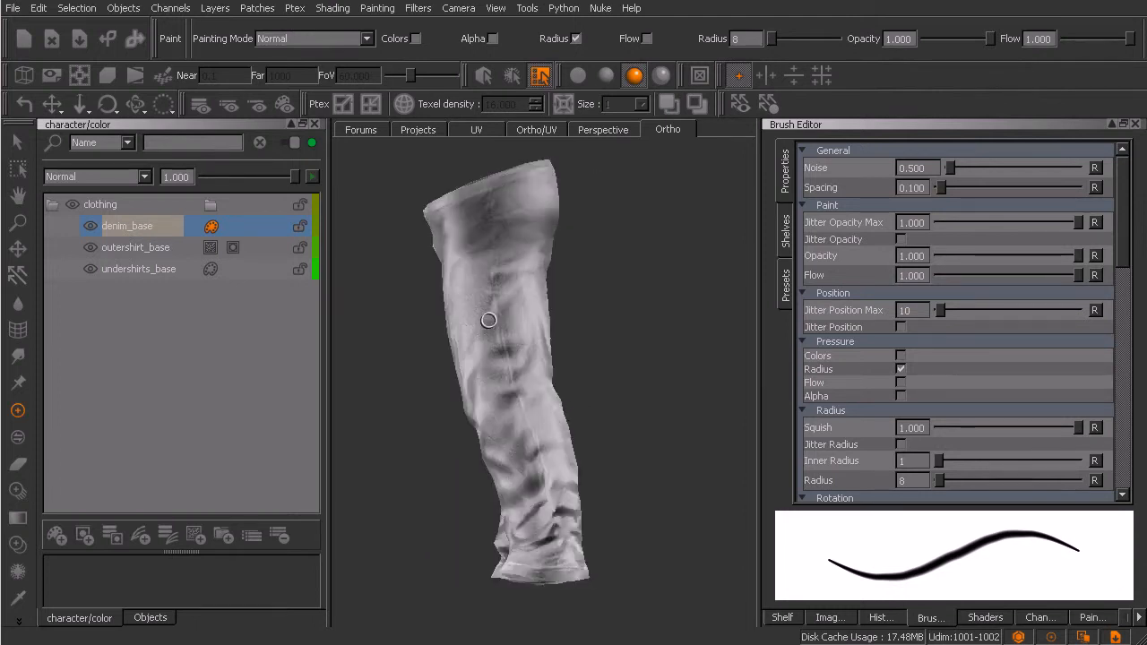
pyautogui.keyDown('alt'); pyautogui.moveTo(540, 538); pyautogui.dragTo(569, 498, button='right'); pyautogui.keyUp('alt')
pyautogui.moveTo(569, 497)
pyautogui.keyDown('alt'); pyautogui.mouseDown(button='middle')
pyautogui.moveTo(573, 453)
pyautogui.moveTo(547, 470)
pyautogui.moveTo(555, 497)
pyautogui.mouseUp(button='middle'); pyautogui.keyUp('alt')
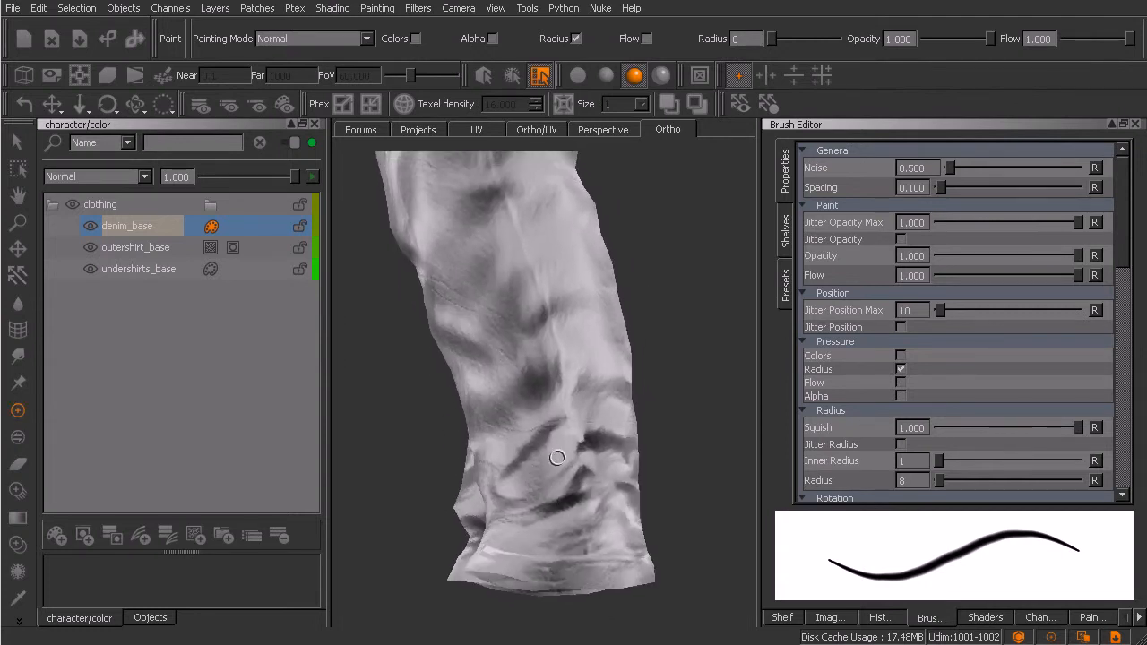
pyautogui.keyDown('alt'); pyautogui.moveTo(574, 505); pyautogui.dragTo(570, 508, button='right'); pyautogui.keyUp('alt')
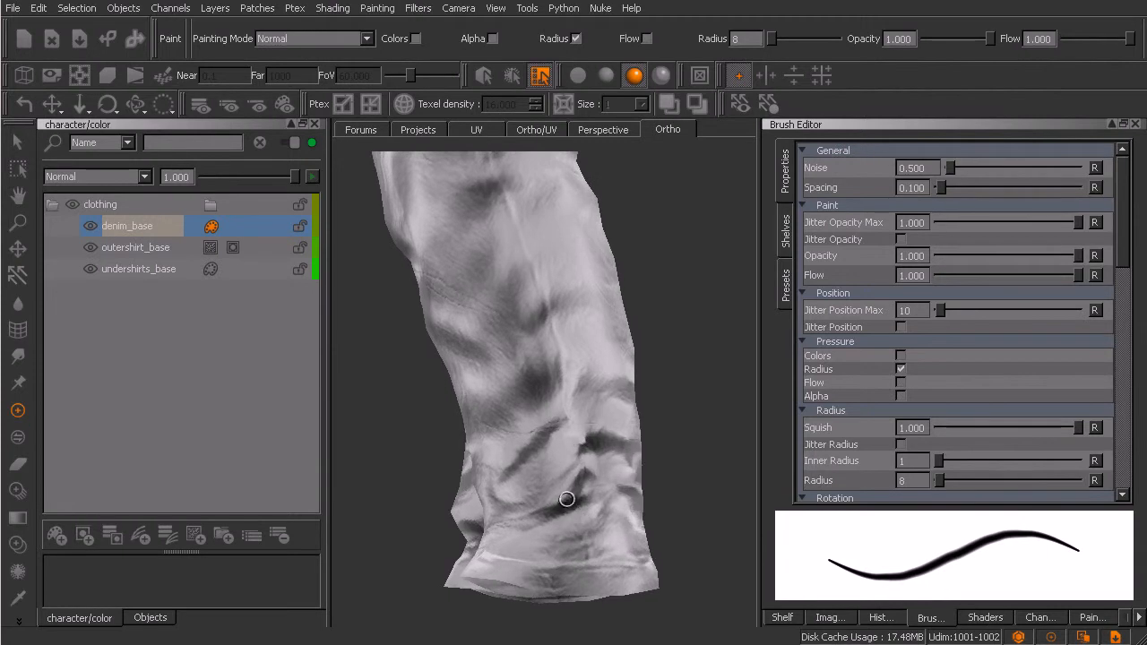
pyautogui.press('j')
pyautogui.moveTo(441, 507); pyautogui.dragTo(394, 549)
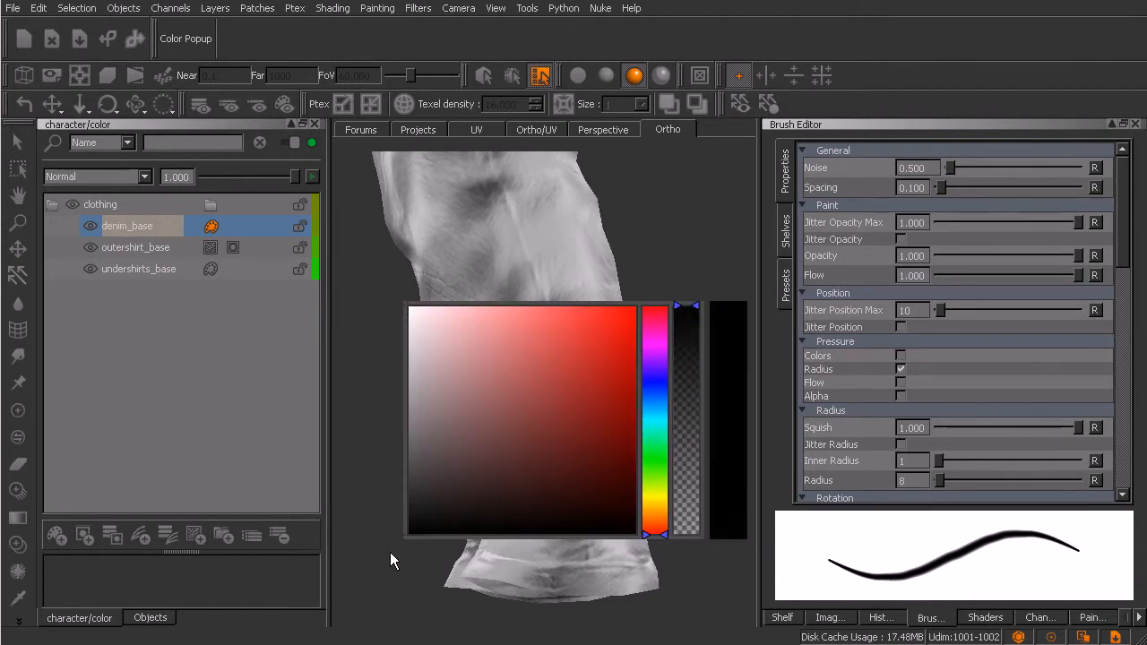
pyautogui.press('p')
# Paint thin black seam guide lines down opposite sides of the lower pant leg, running to the hem
pyautogui.keyDown('alt'); pyautogui.moveTo(579, 484); pyautogui.dragTo(588, 502, button='right'); pyautogui.keyUp('alt')
pyautogui.keyDown('alt'); pyautogui.moveTo(588, 502); pyautogui.dragTo(573, 464, button='middle'); pyautogui.keyUp('alt')
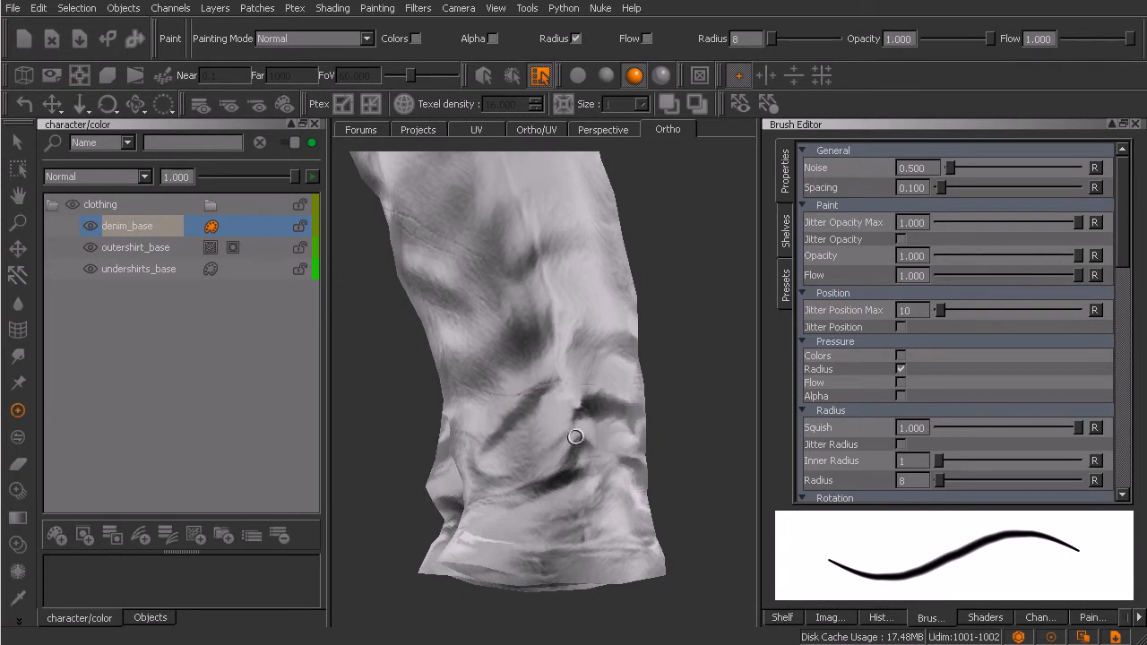
pyautogui.moveTo(561, 350); pyautogui.dragTo(584, 575)
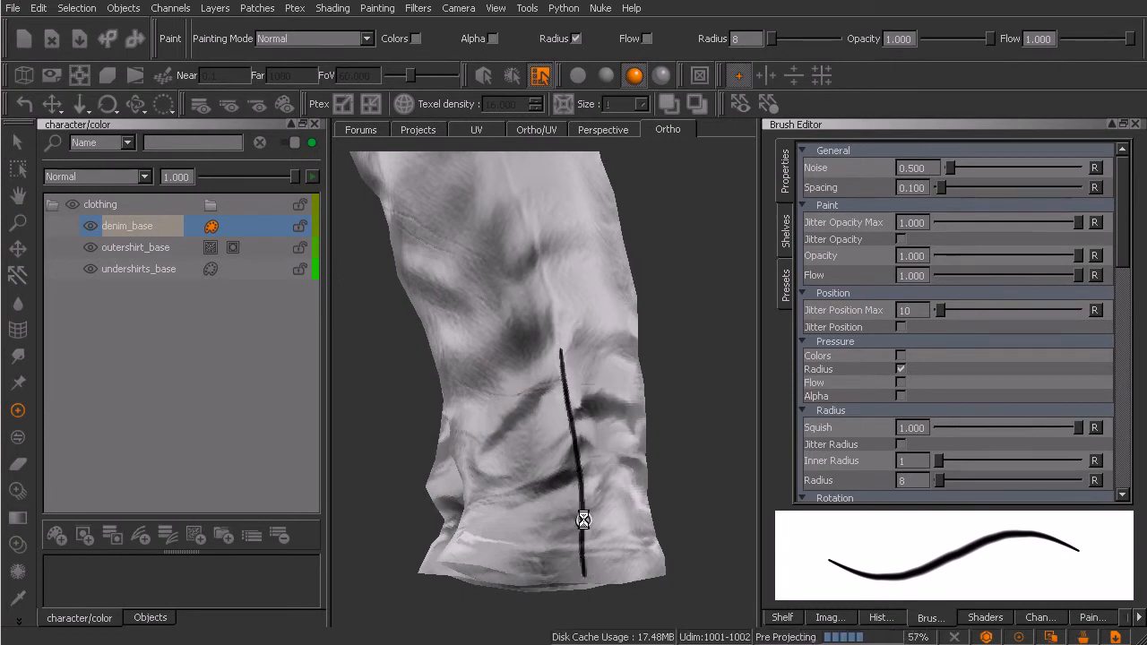
pyautogui.moveTo(586, 553)
pyautogui.keyDown('alt'); pyautogui.mouseDown()
pyautogui.moveTo(635, 536)
pyautogui.moveTo(599, 543)
pyautogui.moveTo(568, 520)
pyautogui.moveTo(579, 511)
pyautogui.mouseUp(); pyautogui.keyUp('alt')
pyautogui.moveTo(477, 389); pyautogui.dragTo(498, 542)
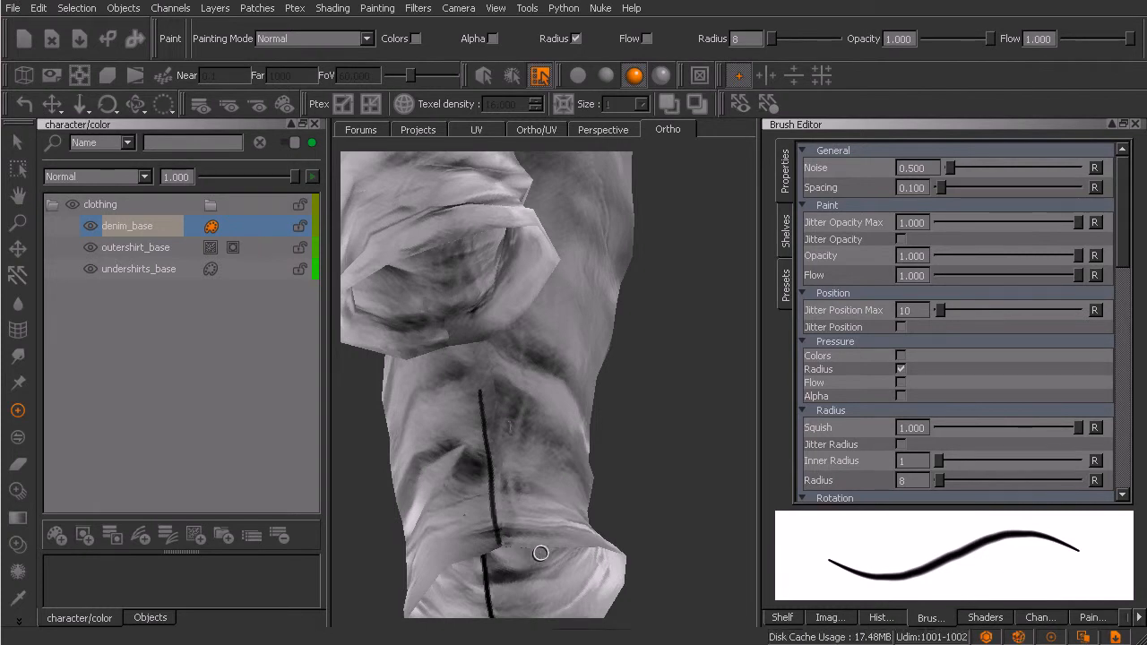
pyautogui.keyDown('alt'); pyautogui.moveTo(563, 550); pyautogui.dragTo(558, 510); pyautogui.keyUp('alt')
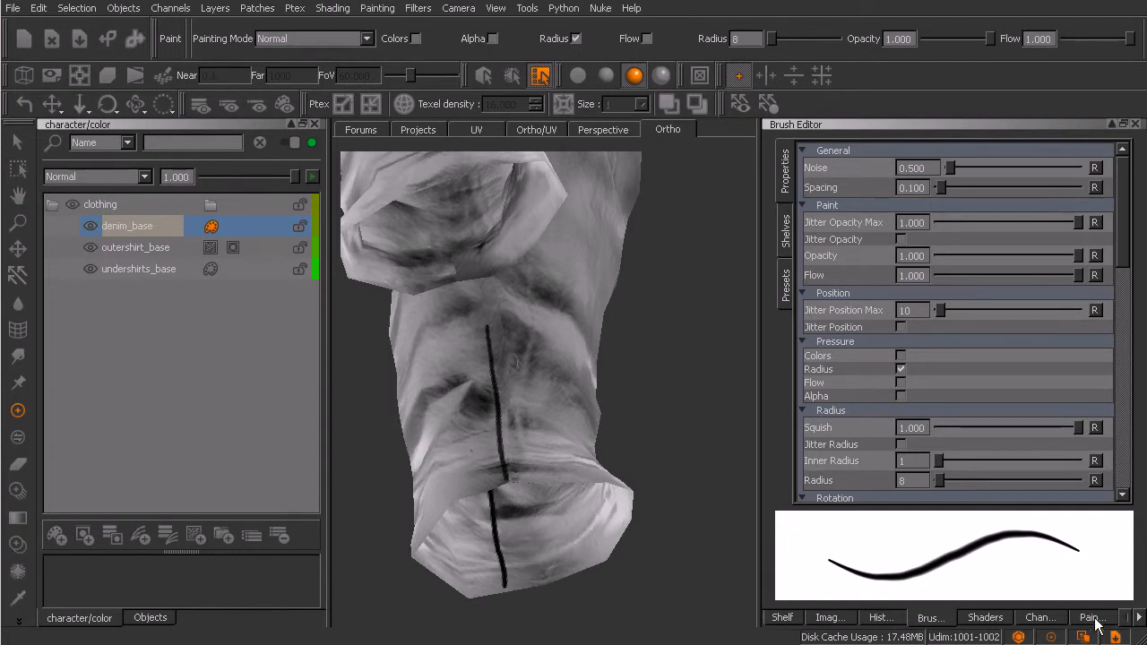
# Paint a test blob inside the pant cuff with the Backface Mask off, undo it, and re-enable the mask
pyautogui.click(1135, 620)
pyautogui.click(1086, 618)
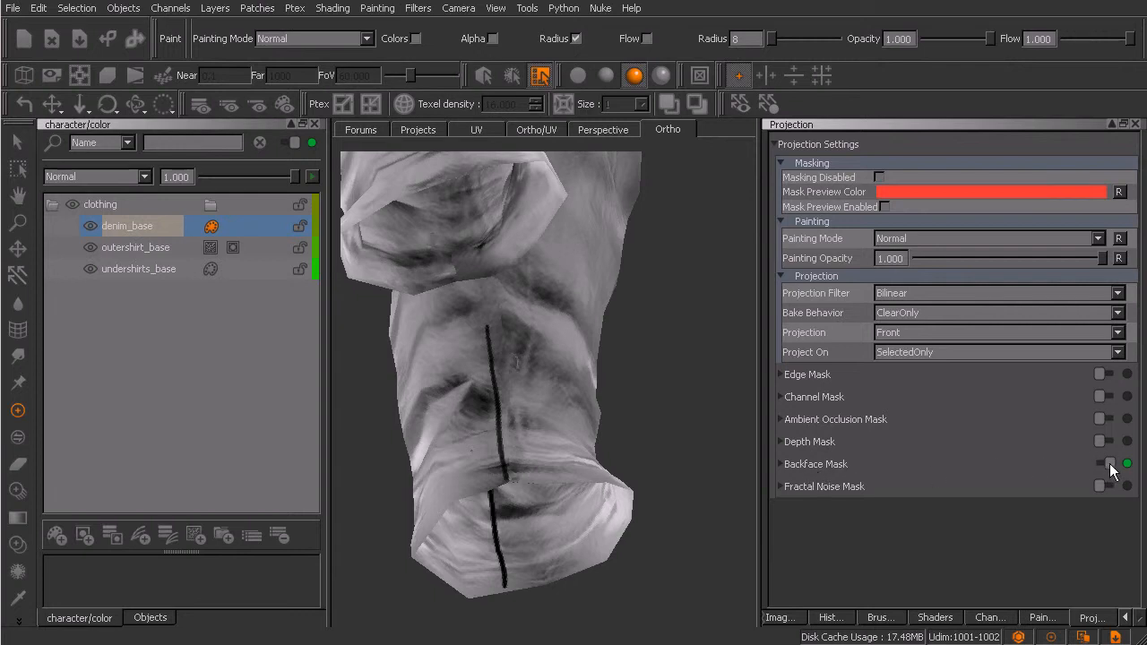
pyautogui.moveTo(540, 527)
pyautogui.mouseDown()
pyautogui.moveTo(535, 511)
pyautogui.moveTo(524, 523)
pyautogui.moveTo(537, 537)
pyautogui.moveTo(547, 507)
pyautogui.moveTo(539, 563)
pyautogui.mouseUp()
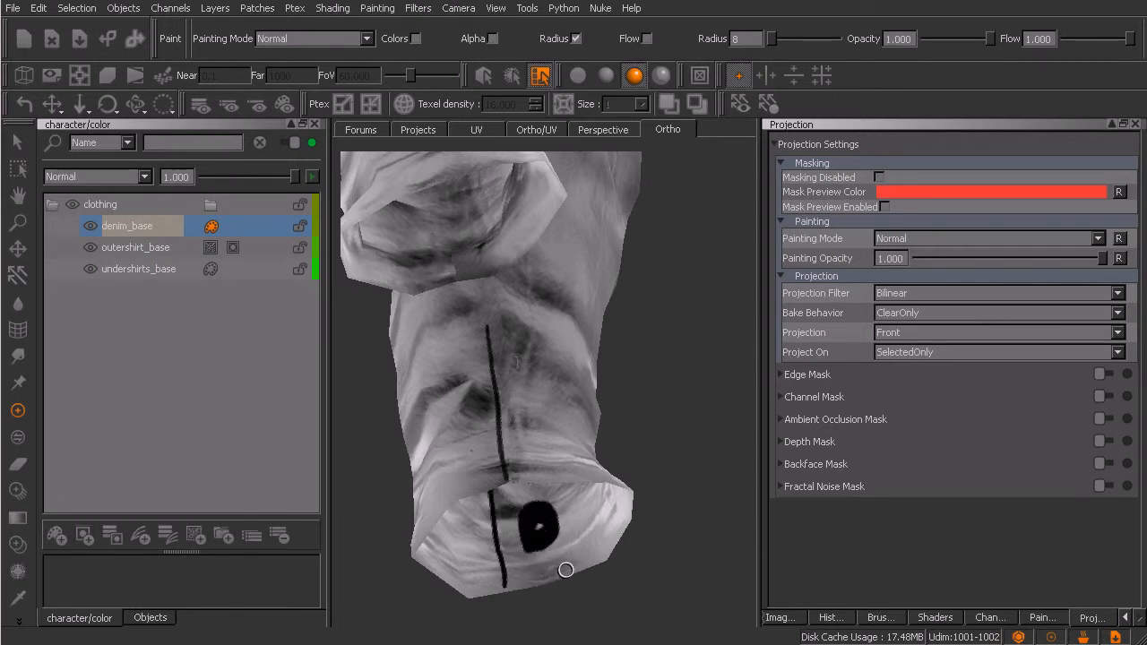
pyautogui.hotkey('ctrl', 'z')
pyautogui.click(1104, 464)
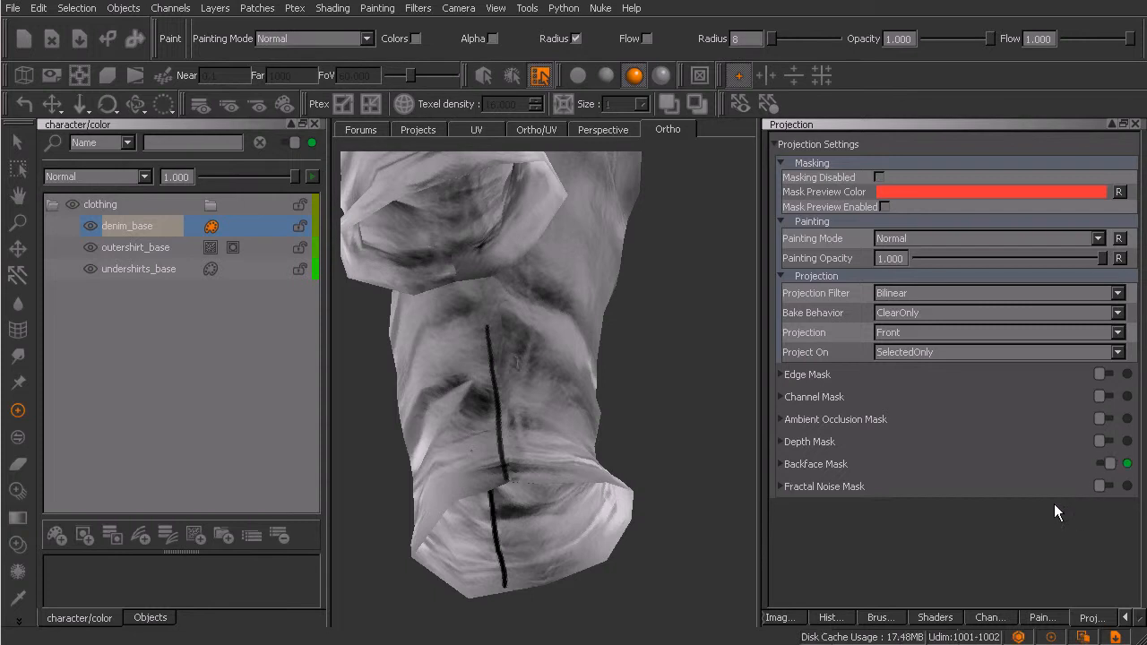
# Import the denim image FabricPlain0101_4_M.jpg into the Image Manager
pyautogui.keyDown('alt'); pyautogui.moveTo(593, 543); pyautogui.dragTo(562, 560); pyautogui.keyUp('alt')
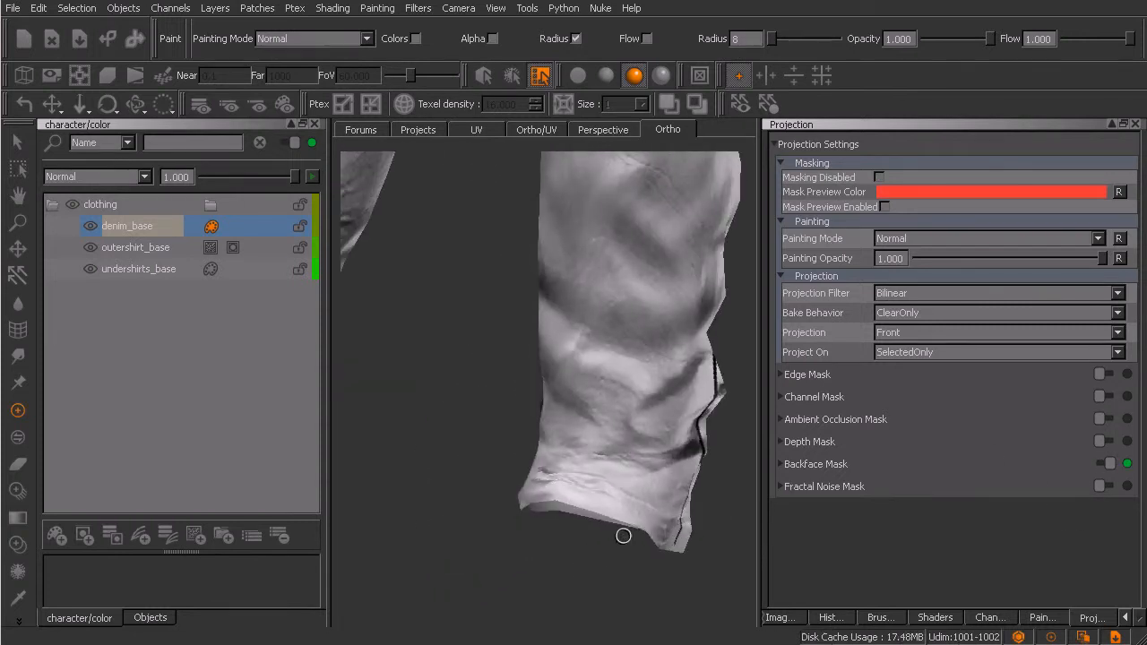
pyautogui.press('a')
pyautogui.keyDown('alt'); pyautogui.moveTo(563, 546); pyautogui.dragTo(599, 548, button='right'); pyautogui.keyUp('alt')
pyautogui.keyDown('alt'); pyautogui.moveTo(566, 604); pyautogui.dragTo(568, 512, button='middle'); pyautogui.keyUp('alt')
pyautogui.keyDown('alt'); pyautogui.moveTo(568, 512); pyautogui.dragTo(585, 558, button='right'); pyautogui.keyUp('alt')
pyautogui.keyDown('alt'); pyautogui.moveTo(585, 558); pyautogui.dragTo(603, 384, button='middle'); pyautogui.keyUp('alt')
pyautogui.keyDown('alt'); pyautogui.moveTo(603, 384); pyautogui.dragTo(616, 432, button='right'); pyautogui.keyUp('alt')
pyautogui.keyDown('alt'); pyautogui.moveTo(630, 492); pyautogui.dragTo(619, 500, button='middle'); pyautogui.keyUp('alt')
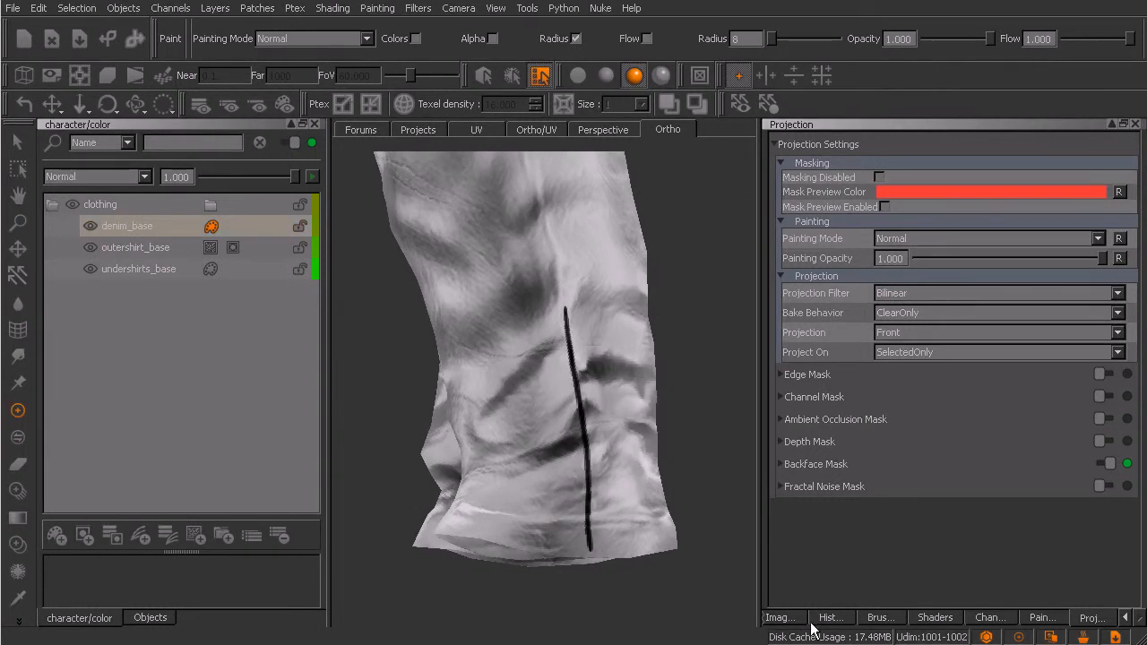
pyautogui.click(779, 618)
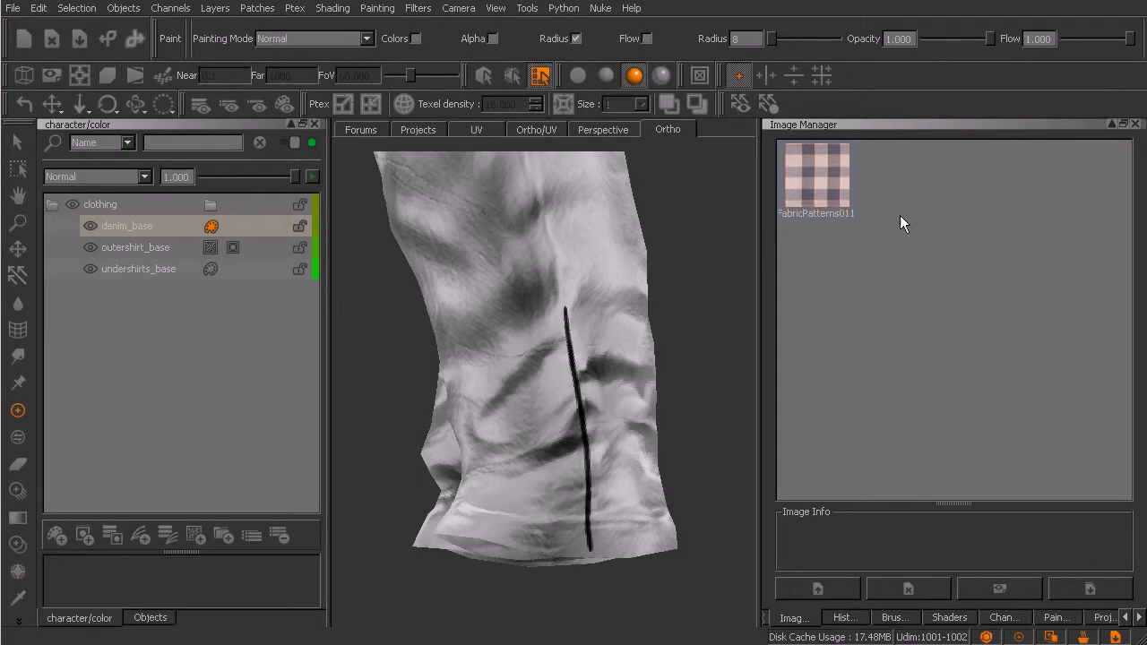
pyautogui.moveTo(905, 210); pyautogui.dragTo(902, 224)
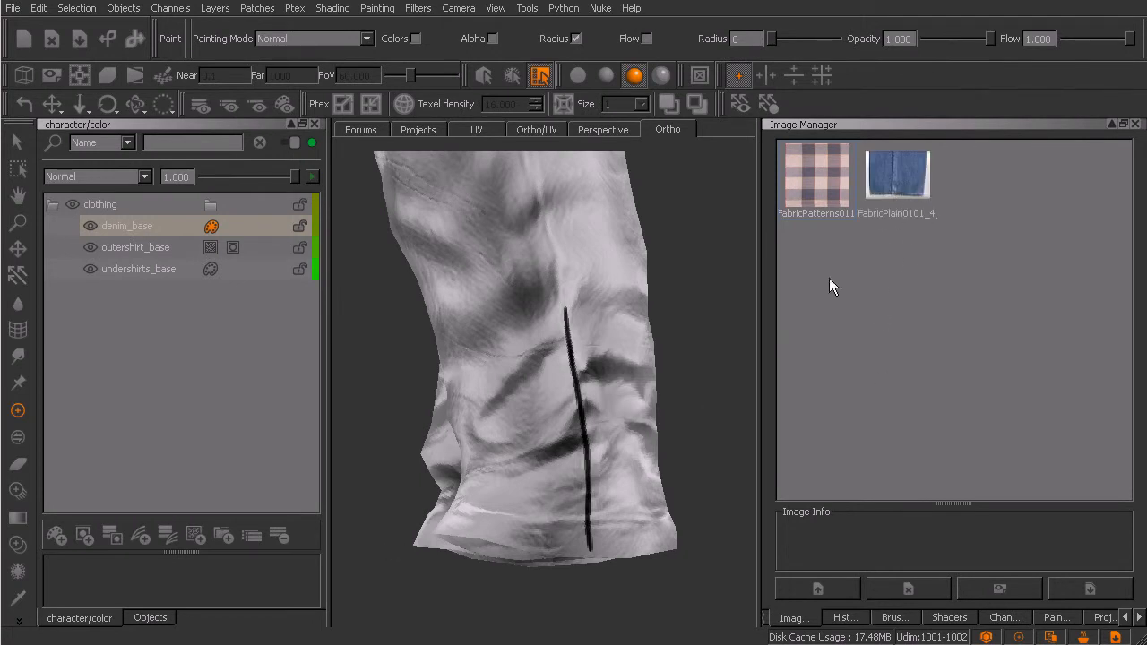
# Examine the seam and hem in the full-size denim image and compare them with the guide lines on the leg
pyautogui.doubleClick(900, 188)
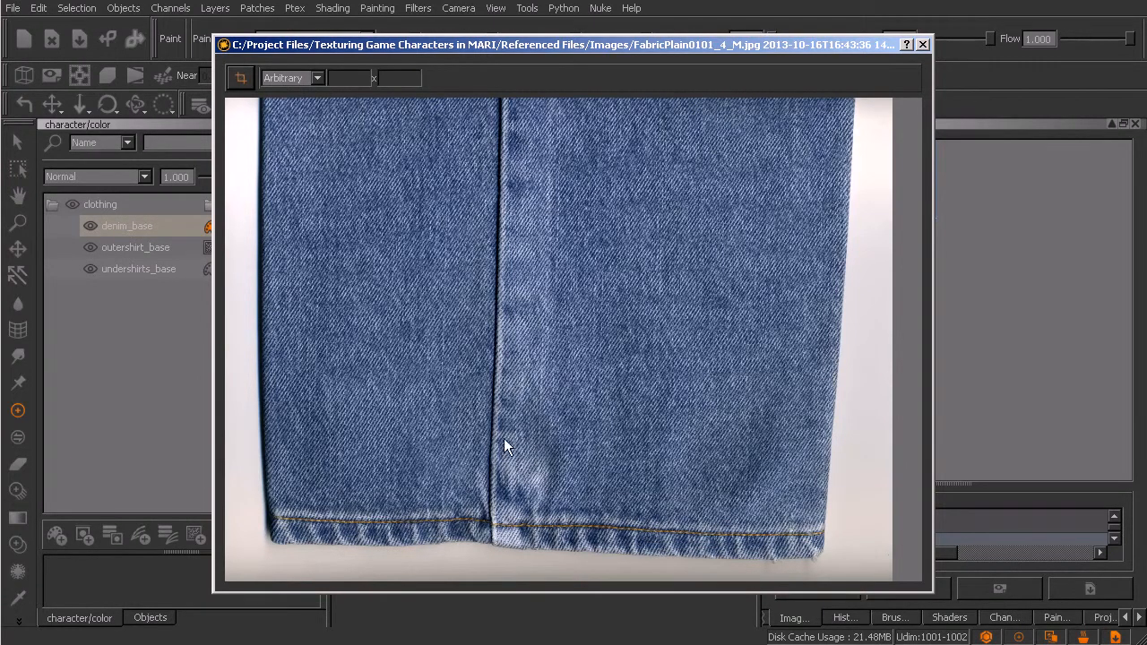
pyautogui.click(923, 47)
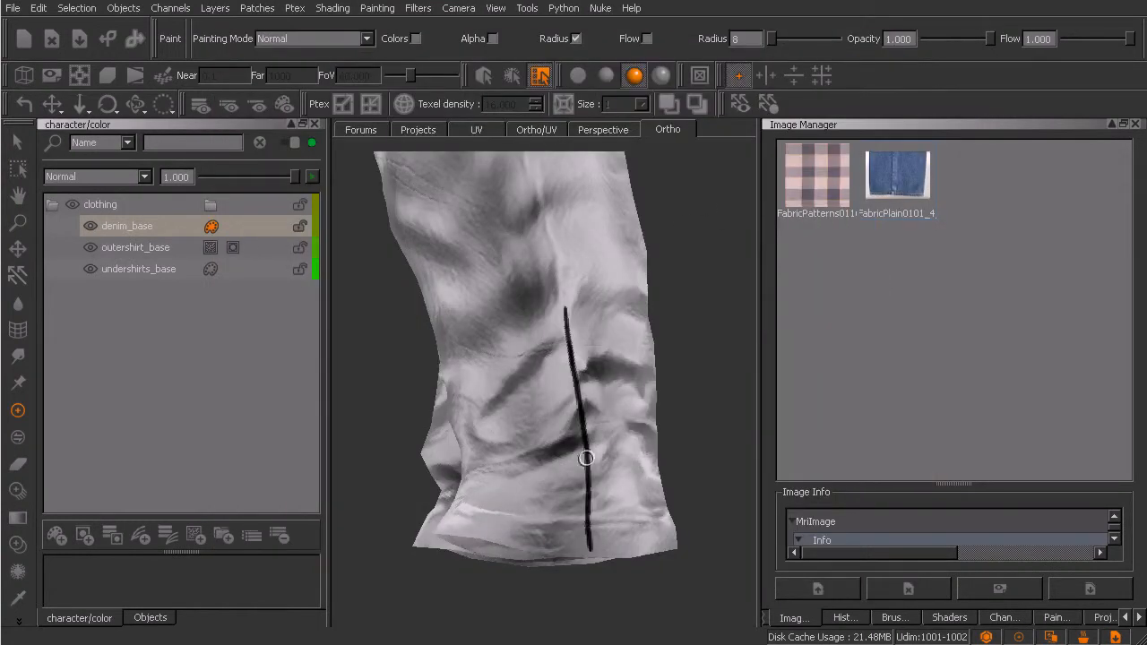
pyautogui.keyDown('alt'); pyautogui.moveTo(588, 477); pyautogui.dragTo(622, 484, button='right'); pyautogui.keyUp('alt')
pyautogui.keyDown('alt'); pyautogui.moveTo(622, 509); pyautogui.dragTo(610, 468, button='middle'); pyautogui.keyUp('alt')
pyautogui.moveTo(636, 496)
pyautogui.keyDown('alt'); pyautogui.mouseDown()
pyautogui.moveTo(618, 513)
pyautogui.moveTo(639, 519)
pyautogui.moveTo(628, 530)
pyautogui.moveTo(638, 529)
pyautogui.moveTo(599, 440)
pyautogui.mouseUp(); pyautogui.keyUp('alt')
pyautogui.moveTo(643, 519)
pyautogui.keyDown('alt'); pyautogui.mouseDown()
pyautogui.moveTo(655, 512)
pyautogui.moveTo(637, 522)
pyautogui.mouseUp(); pyautogui.keyUp('alt')
pyautogui.keyDown('alt'); pyautogui.moveTo(624, 473); pyautogui.dragTo(595, 488); pyautogui.keyUp('alt')
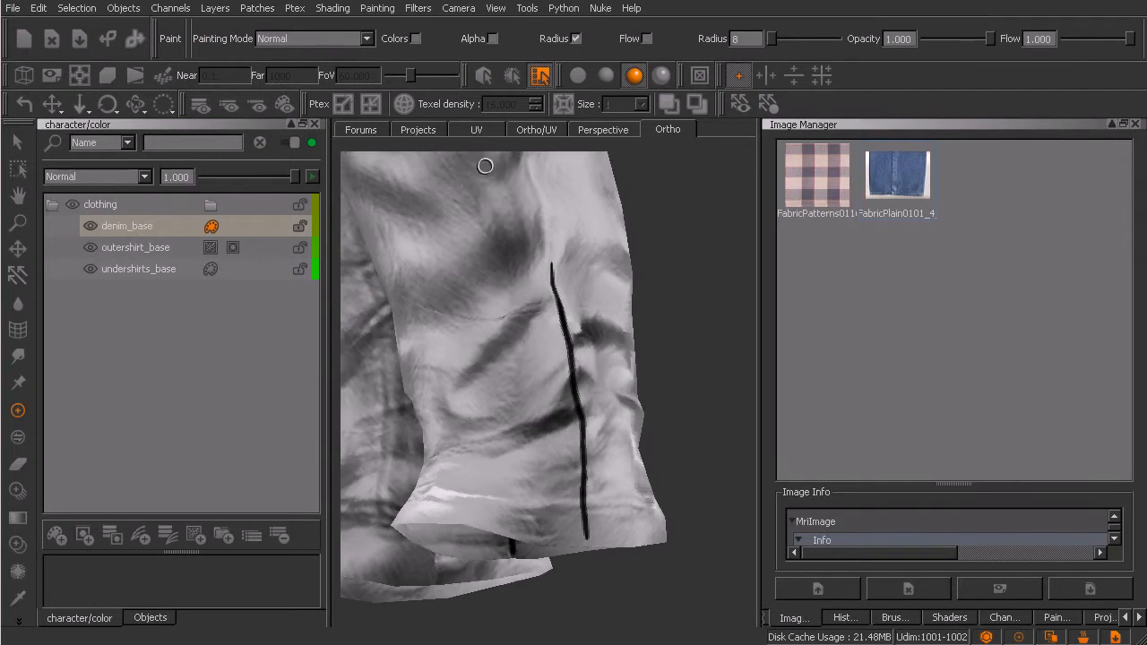
# Select all connected faces of the pant leg carrying the guide lines and frame that leg in the UV view
pyautogui.press('s')
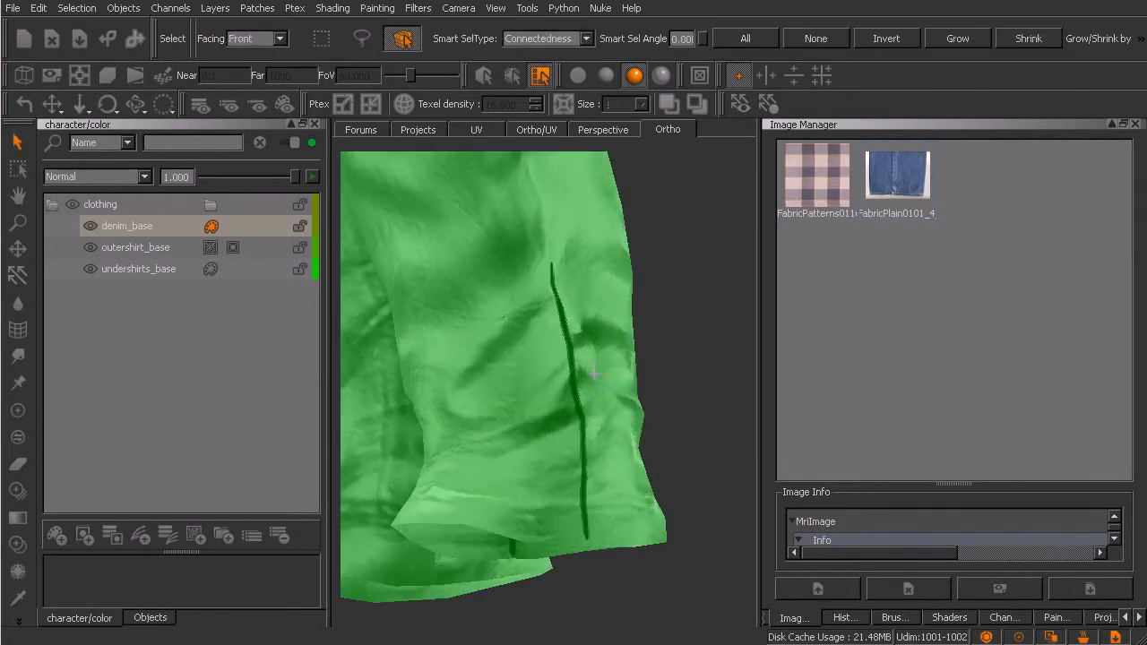
pyautogui.click(603, 389)
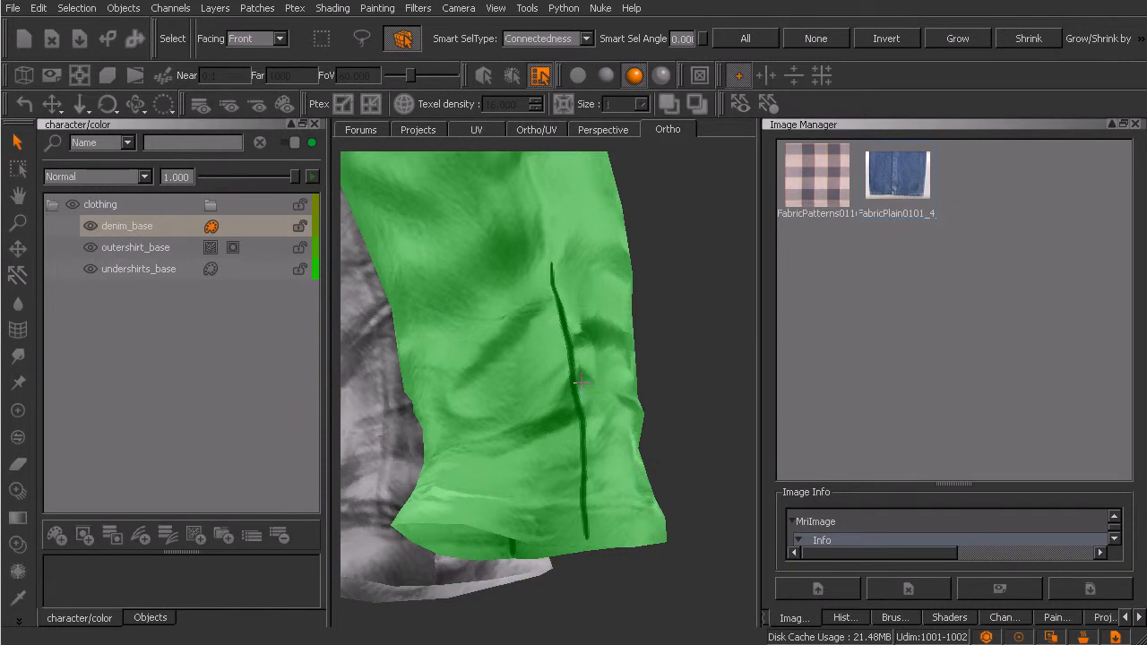
pyautogui.press('p')
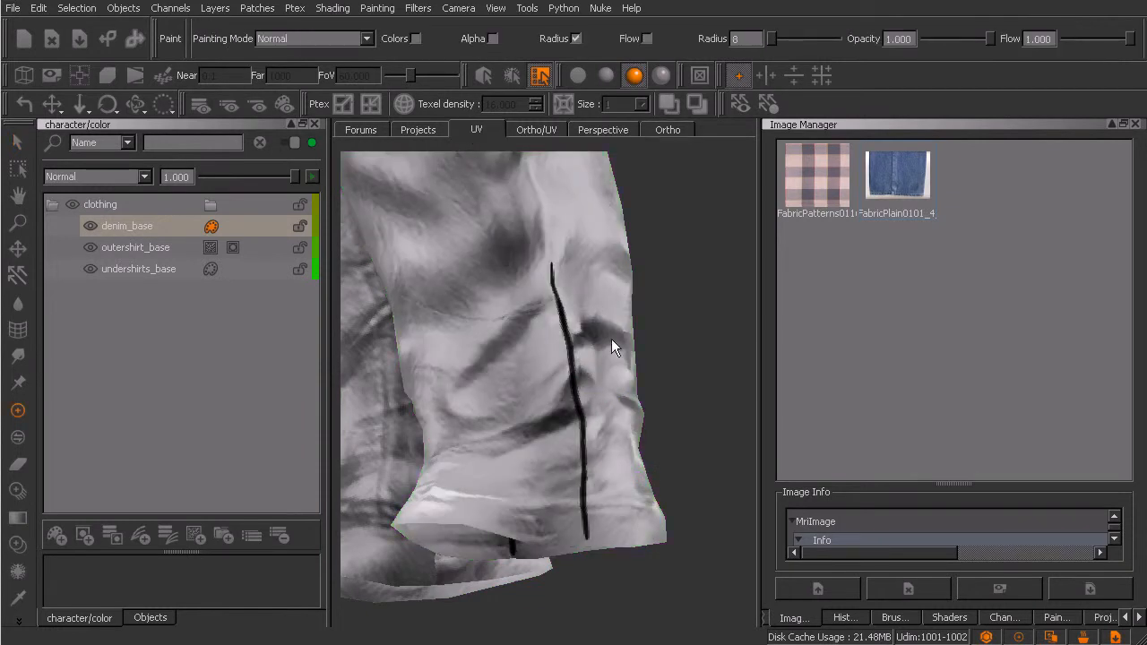
pyautogui.press('s')
pyautogui.press('p')
pyautogui.press('f')
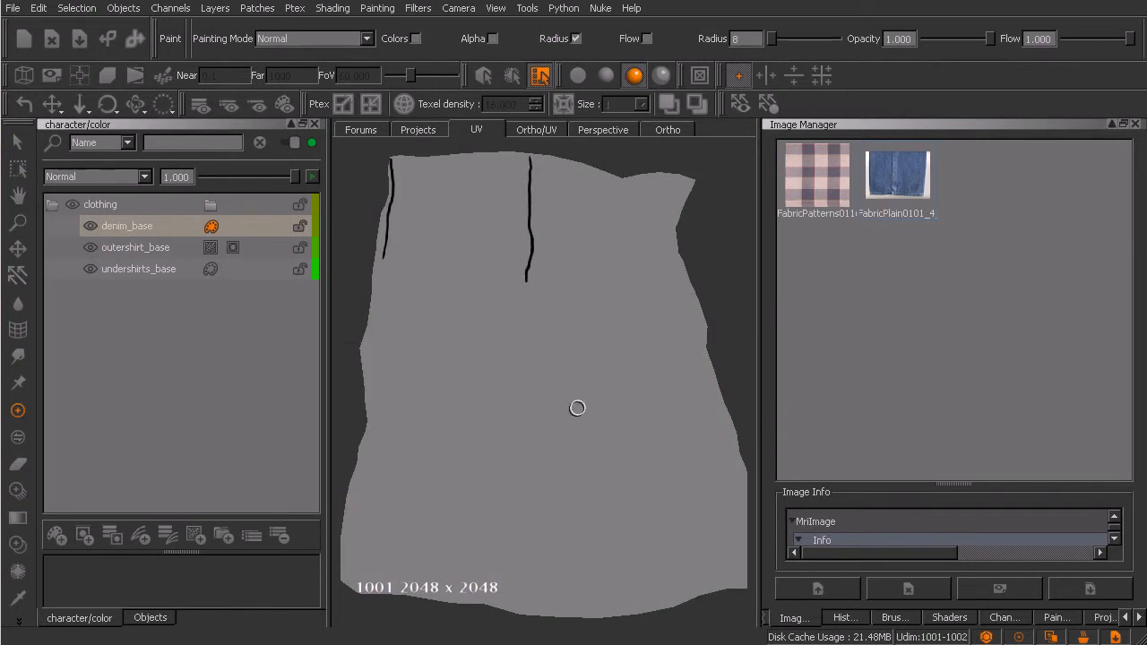
# Turn the UV view upside down and frame the middle seam guide line and the hem edge
pyautogui.moveTo(611, 471)
pyautogui.keyDown('alt'); pyautogui.mouseDown()
pyautogui.moveTo(635, 464)
pyautogui.moveTo(658, 403)
pyautogui.moveTo(635, 277)
pyautogui.moveTo(558, 231)
pyautogui.moveTo(486, 227)
pyautogui.moveTo(435, 248)
pyautogui.moveTo(447, 253)
pyautogui.mouseUp(); pyautogui.keyUp('alt')
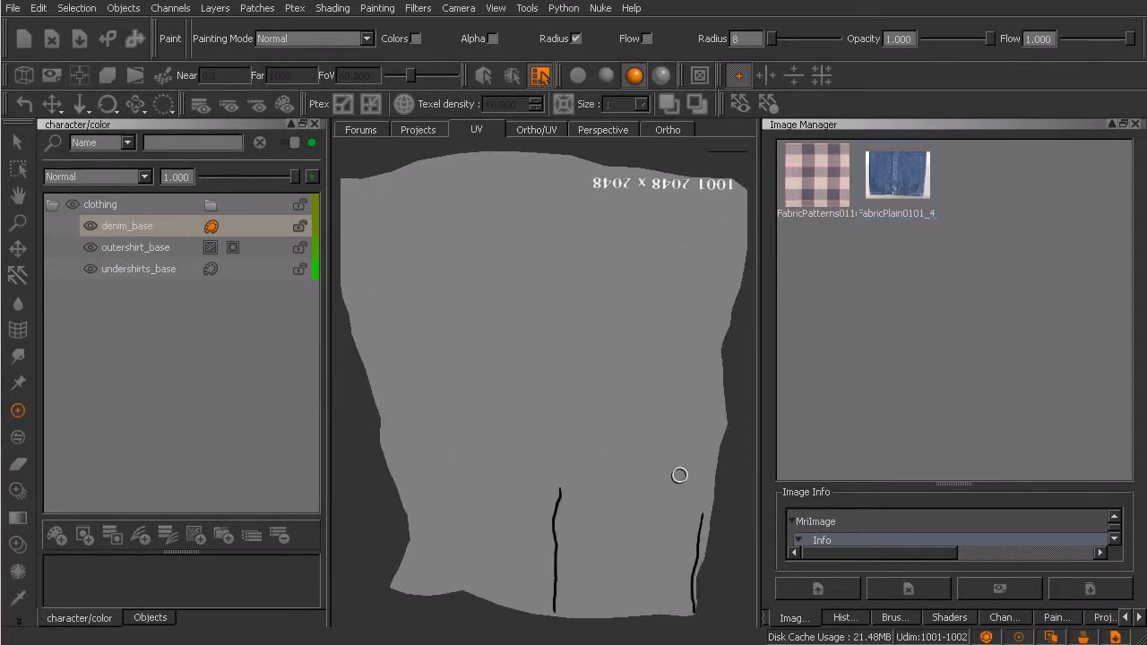
pyautogui.keyDown('alt'); pyautogui.moveTo(683, 476); pyautogui.dragTo(689, 471); pyautogui.keyUp('alt')
pyautogui.keyDown('alt'); pyautogui.moveTo(654, 521); pyautogui.dragTo(642, 443, button='middle'); pyautogui.keyUp('alt')
pyautogui.keyDown('alt'); pyautogui.moveTo(641, 443); pyautogui.dragTo(648, 487, button='right'); pyautogui.keyUp('alt')
pyautogui.keyDown('alt'); pyautogui.moveTo(647, 486); pyautogui.dragTo(641, 471, button='middle'); pyautogui.keyUp('alt')
pyautogui.keyDown('alt'); pyautogui.moveTo(640, 470); pyautogui.dragTo(654, 480, button='right'); pyautogui.keyUp('alt')
pyautogui.keyDown('alt'); pyautogui.moveTo(677, 507); pyautogui.dragTo(635, 498, button='middle'); pyautogui.keyUp('alt')
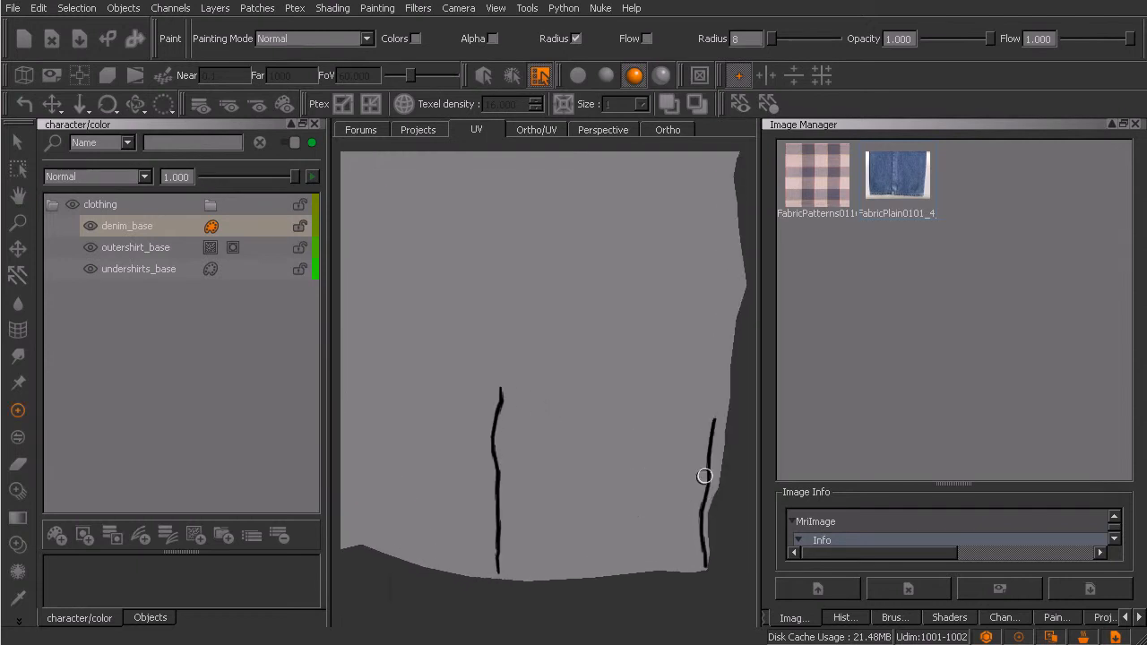
pyautogui.keyDown('alt'); pyautogui.moveTo(537, 483); pyautogui.dragTo(591, 466, button='middle'); pyautogui.keyUp('alt')
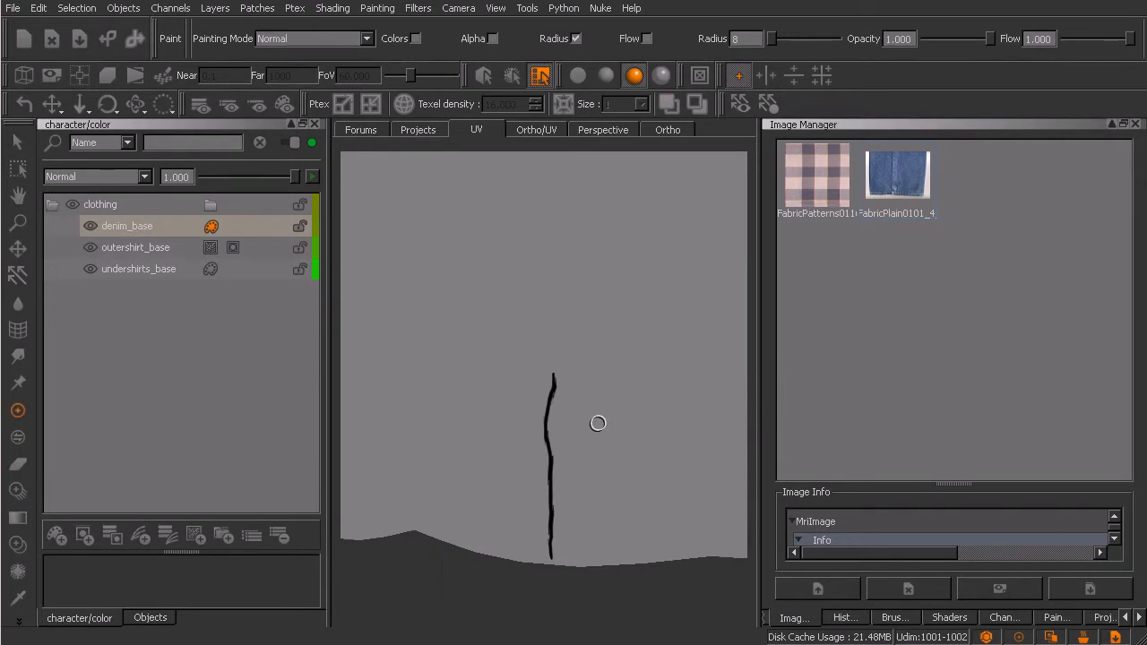
# Load the denim image FabricPlain0101_4_M.jpg into the Paint Through tool and scale it down slightly over the UVs
pyautogui.press('t')
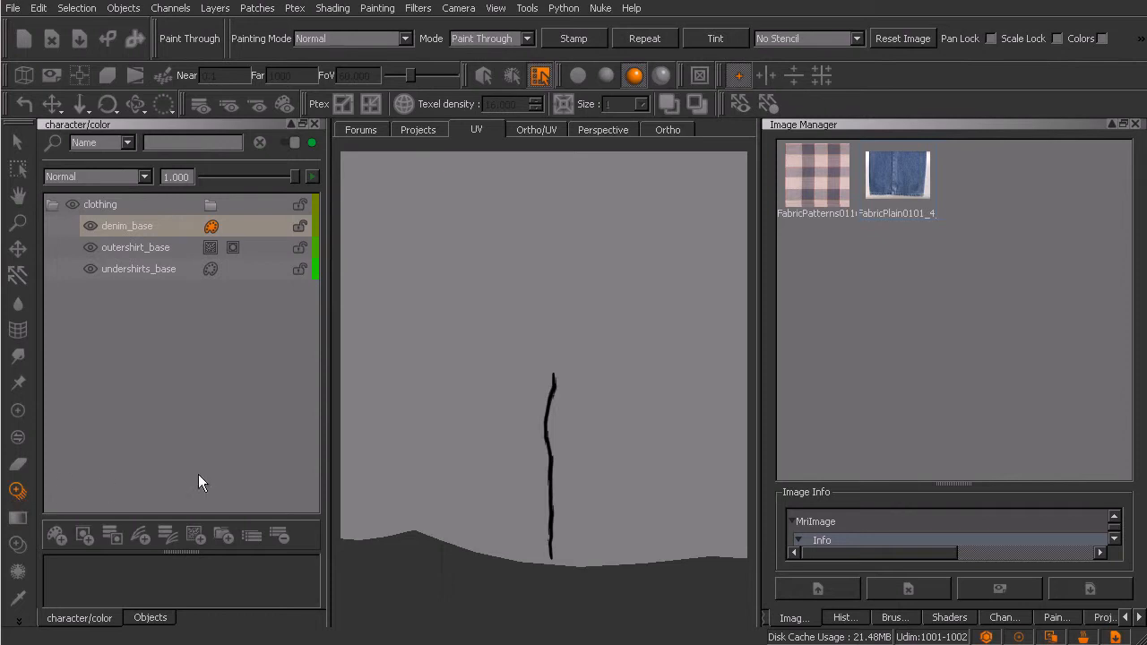
pyautogui.press('p')
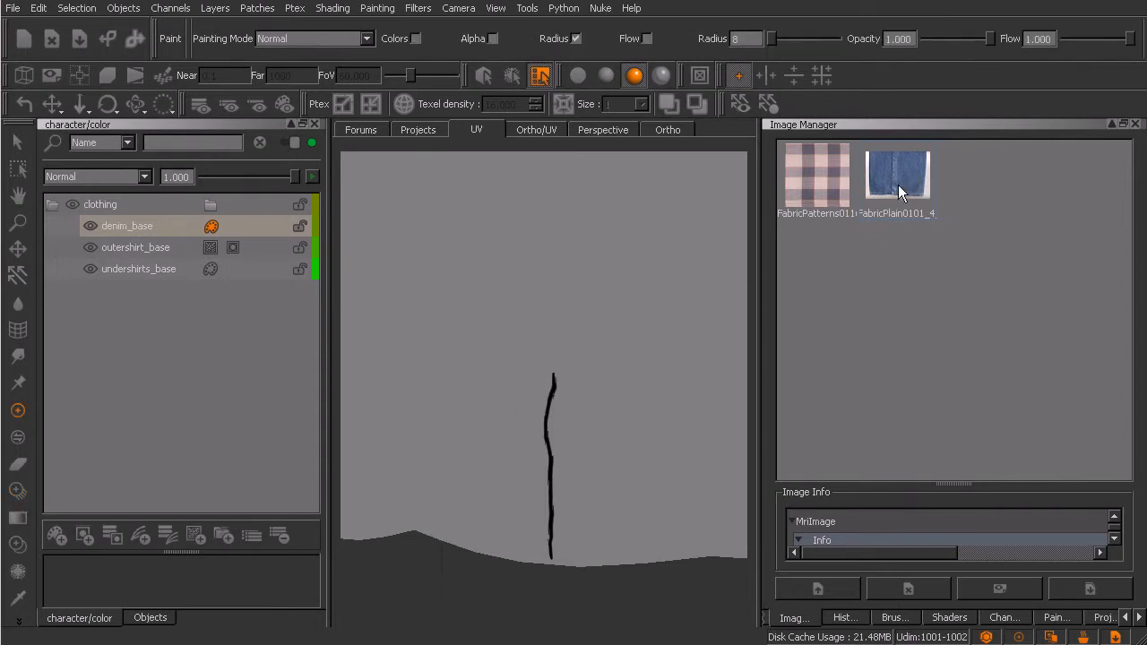
pyautogui.moveTo(898, 188)
pyautogui.mouseDown()
pyautogui.moveTo(555, 394)
pyautogui.moveTo(568, 445)
pyautogui.mouseUp()
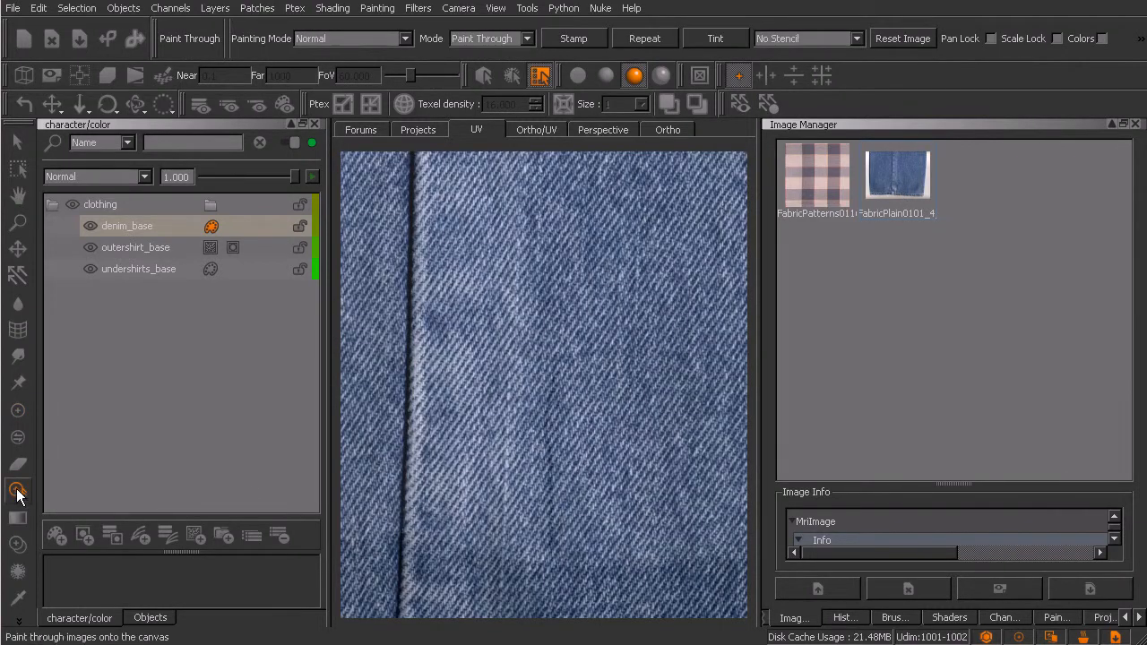
pyautogui.moveTo(617, 378)
pyautogui.keyDown('ctrl'); pyautogui.keyDown('shift'); pyautogui.mouseDown()
pyautogui.moveTo(597, 379)
pyautogui.moveTo(610, 367)
pyautogui.moveTo(591, 375)
pyautogui.mouseUp(); pyautogui.keyUp('shift'); pyautogui.keyUp('ctrl')
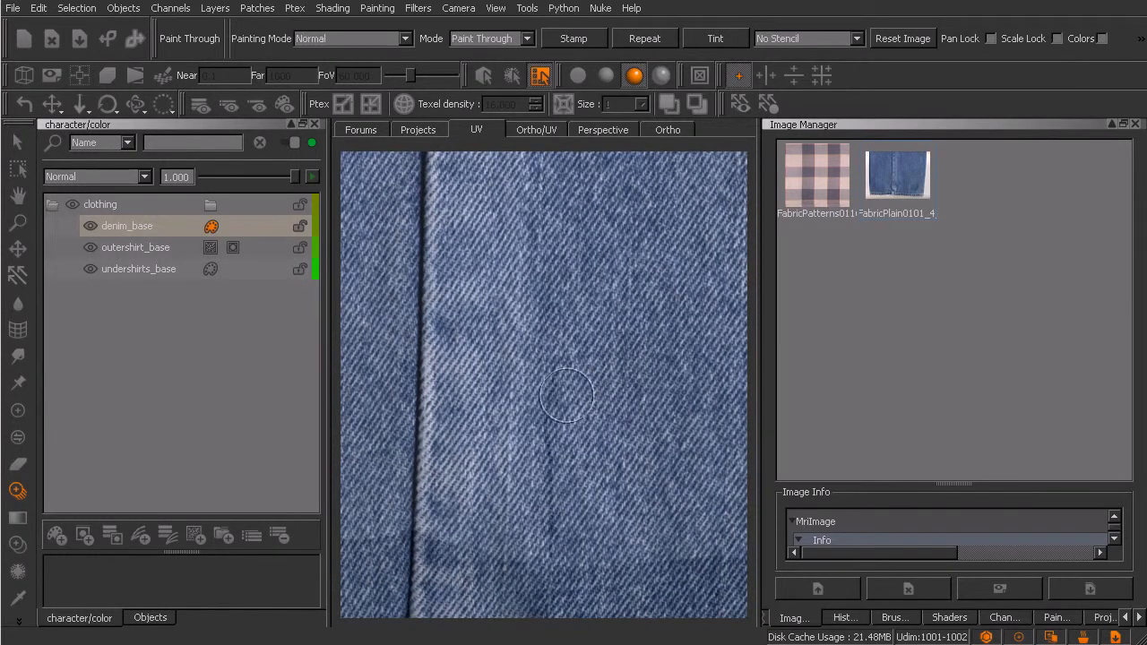
# Turn on the canvas HUD in the display properties to show the Paint Through tool help
pyautogui.rightClick(525, 247)
pyautogui.moveTo(604, 421)
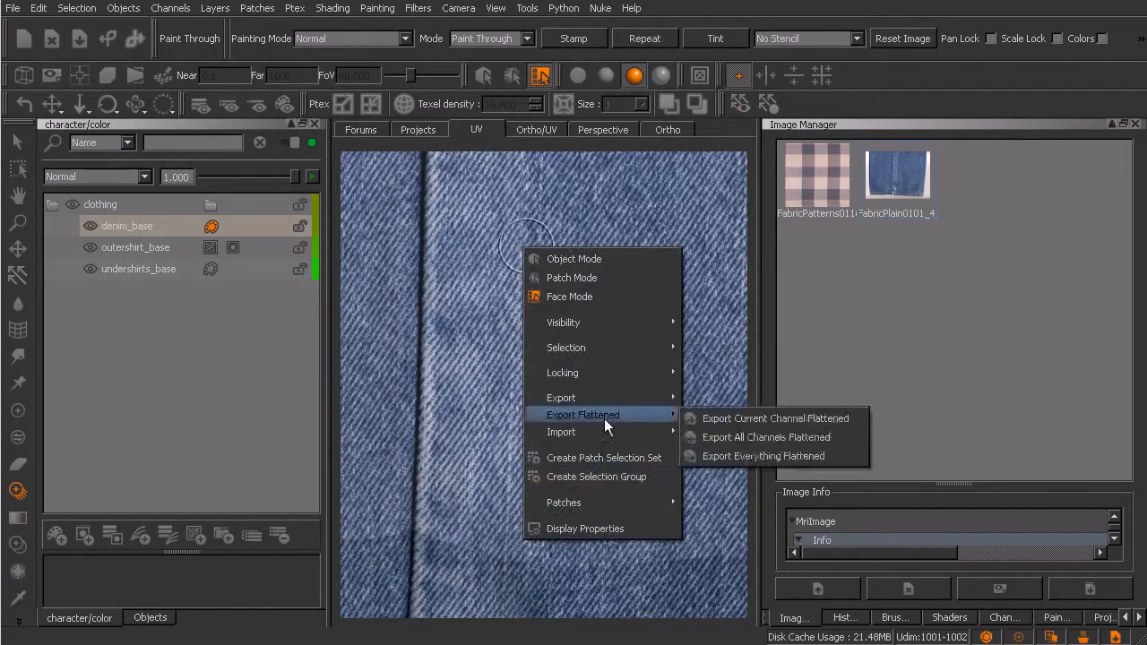
pyautogui.click(586, 527)
pyautogui.moveTo(441, 98); pyautogui.dragTo(685, 89)
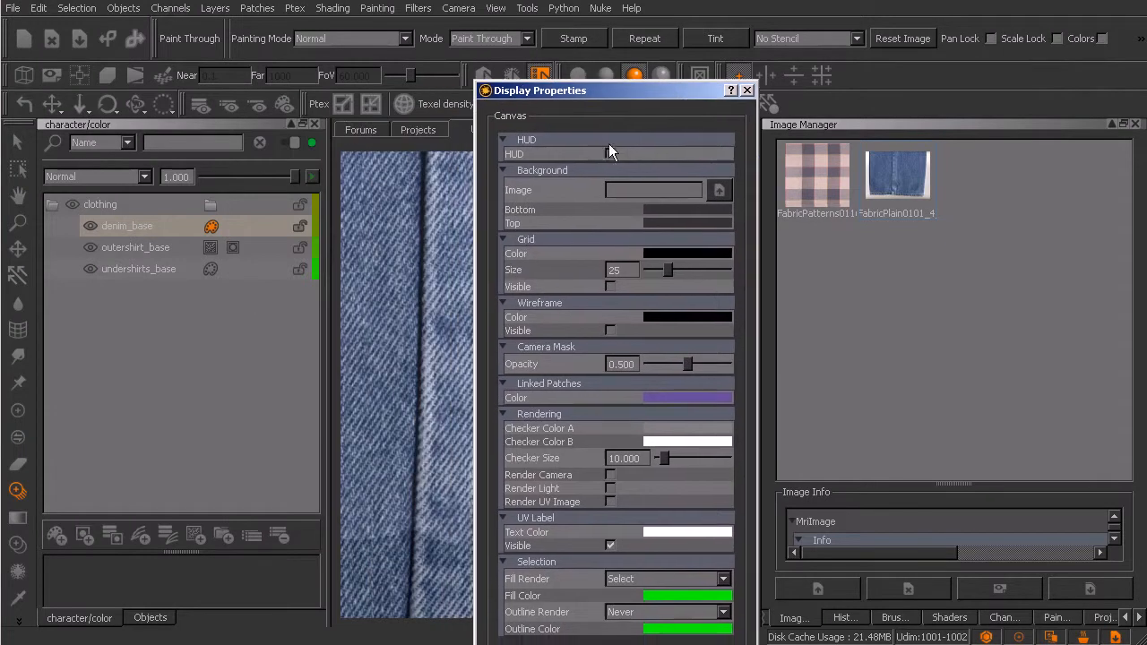
pyautogui.click(610, 153)
pyautogui.click(747, 91)
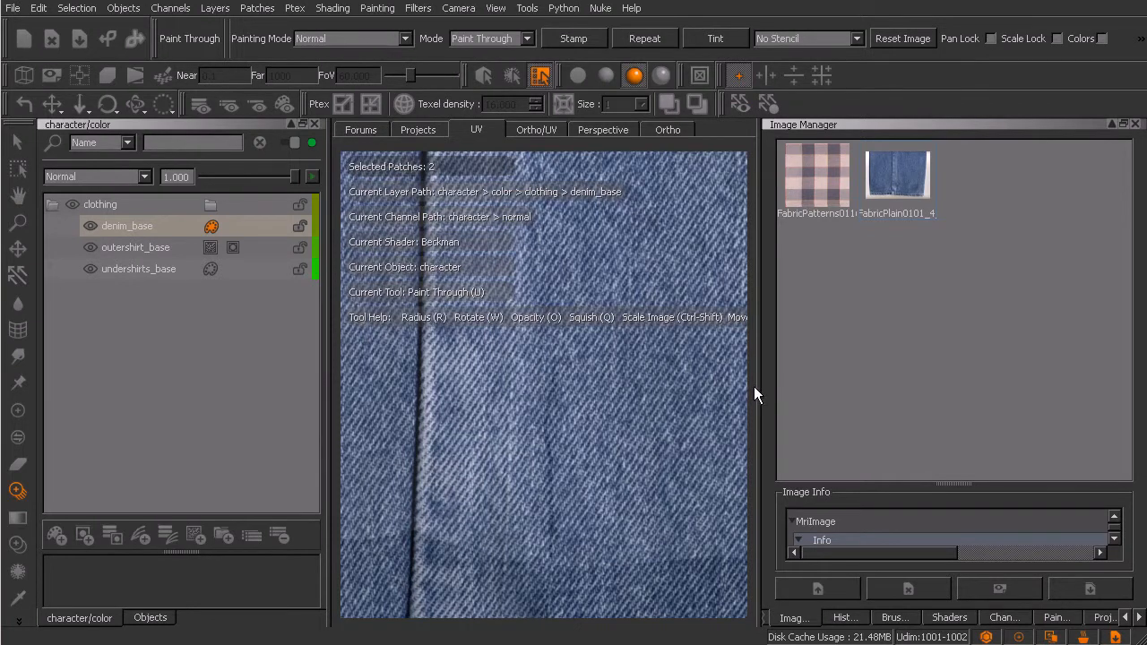
# Enlarge the canvas by hiding the palettes, and move and shrink the denim image until it fits over the pant leg
pyautogui.press('Tab')
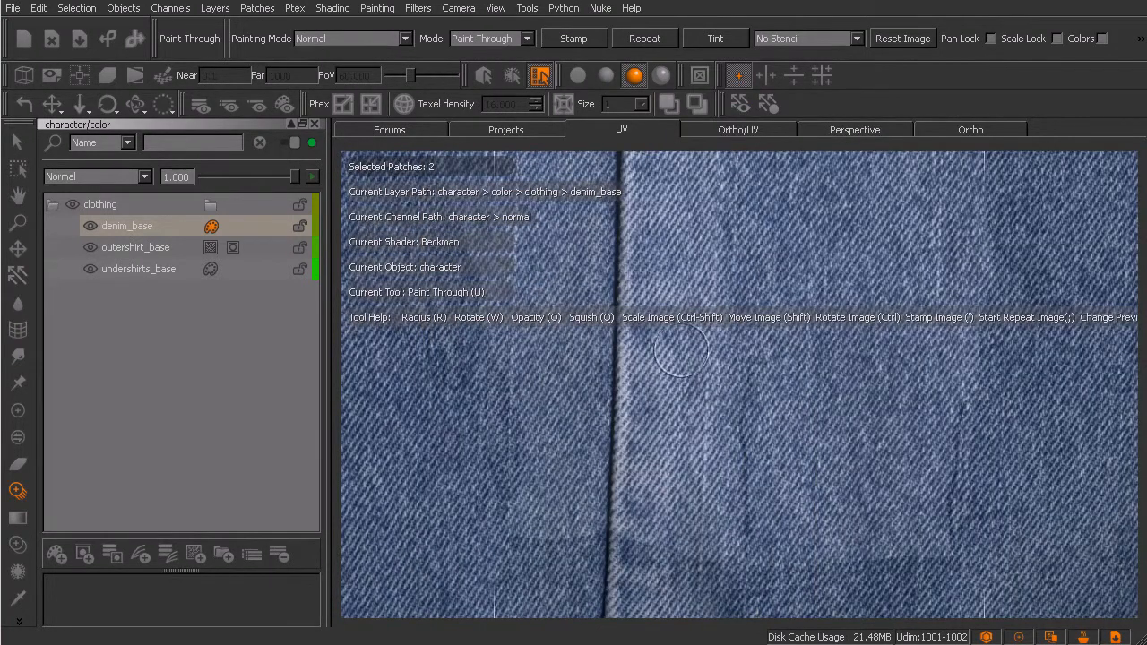
pyautogui.moveTo(718, 397)
pyautogui.keyDown('shift'); pyautogui.mouseDown()
pyautogui.moveTo(699, 448)
pyautogui.moveTo(674, 432)
pyautogui.moveTo(757, 442)
pyautogui.moveTo(743, 453)
pyautogui.moveTo(753, 420)
pyautogui.moveTo(745, 427)
pyautogui.mouseUp(); pyautogui.keyUp('shift')
pyautogui.moveTo(707, 461)
pyautogui.keyDown('ctrl'); pyautogui.keyDown('shift'); pyautogui.mouseDown()
pyautogui.moveTo(641, 463)
pyautogui.moveTo(693, 474)
pyautogui.moveTo(735, 413)
pyautogui.moveTo(737, 450)
pyautogui.moveTo(701, 453)
pyautogui.mouseUp(); pyautogui.keyUp('shift'); pyautogui.keyUp('ctrl')
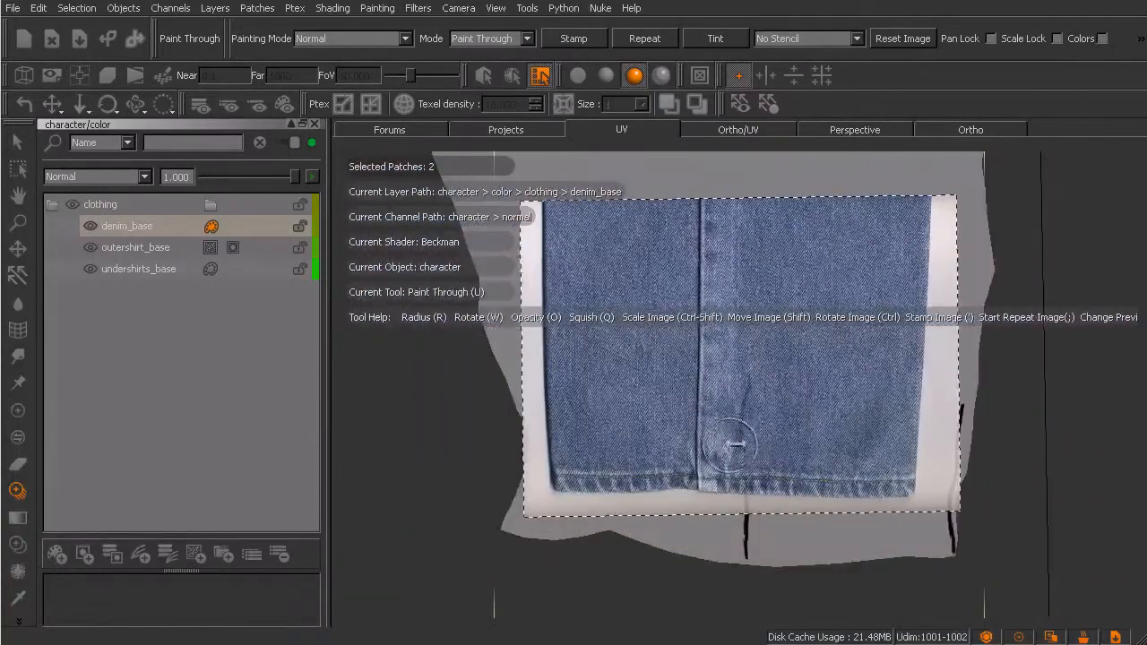
# Turn the canvas HUD off in the display properties
pyautogui.rightClick(625, 340)
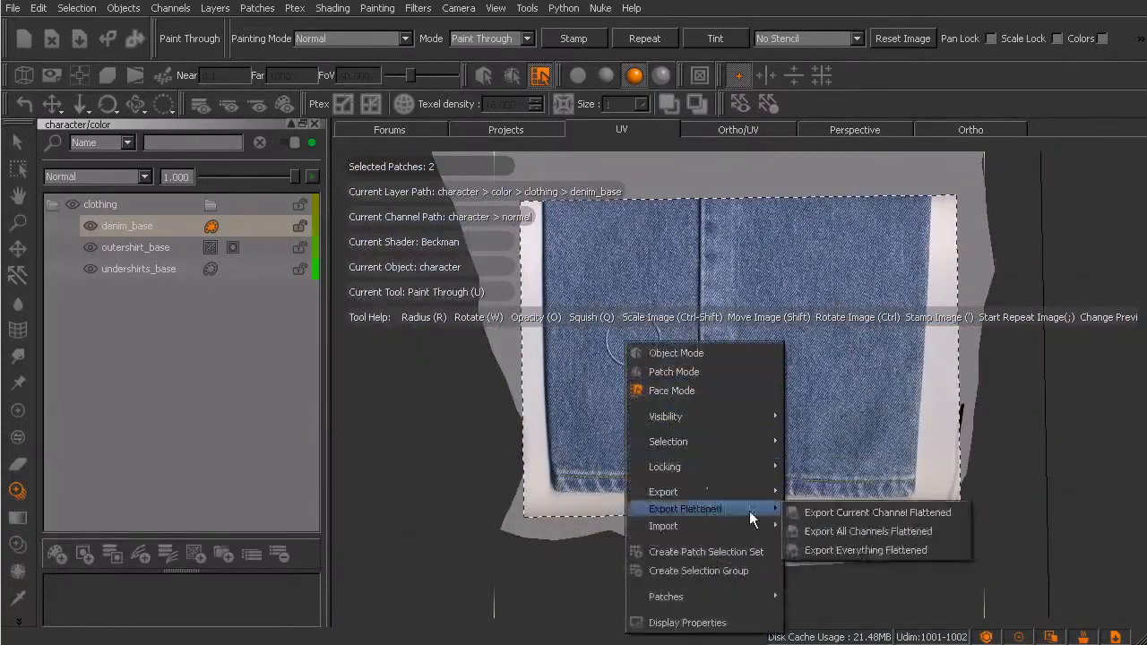
pyautogui.click(717, 620)
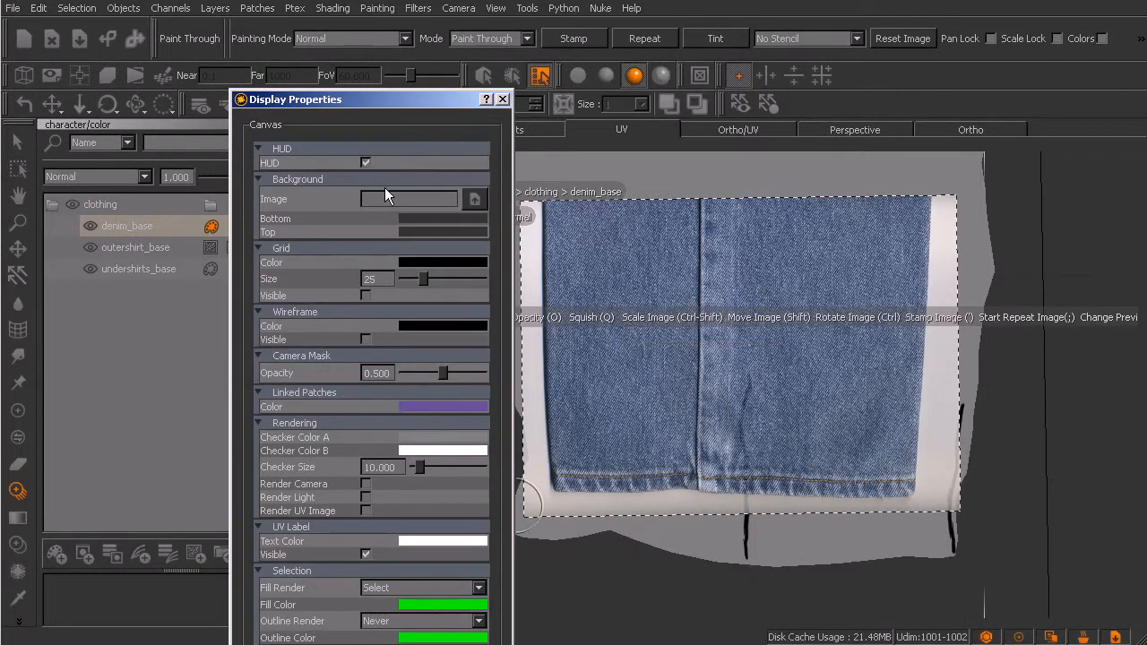
pyautogui.click(366, 163)
pyautogui.click(502, 98)
# Rotate, enlarge and move the denim image so its seam follows the middle guide line and its hem meets the leg's bottom edge
pyautogui.keyDown('ctrl'); pyautogui.moveTo(887, 437); pyautogui.dragTo(819, 487); pyautogui.keyUp('ctrl')
pyautogui.scroll(1, 800, 484)
pyautogui.keyDown('alt'); pyautogui.moveTo(796, 470); pyautogui.dragTo(735, 437, button='middle'); pyautogui.keyUp('alt')
pyautogui.keyDown('alt'); pyautogui.moveTo(735, 437); pyautogui.dragTo(749, 464, button='right'); pyautogui.keyUp('alt')
pyautogui.keyDown('alt'); pyautogui.moveTo(749, 464); pyautogui.dragTo(775, 473, button='middle'); pyautogui.keyUp('alt')
pyautogui.keyDown('alt'); pyautogui.moveTo(753, 446); pyautogui.dragTo(760, 461, button='right'); pyautogui.keyUp('alt')
pyautogui.keyDown('alt'); pyautogui.moveTo(752, 470); pyautogui.dragTo(761, 463, button='middle'); pyautogui.keyUp('alt')
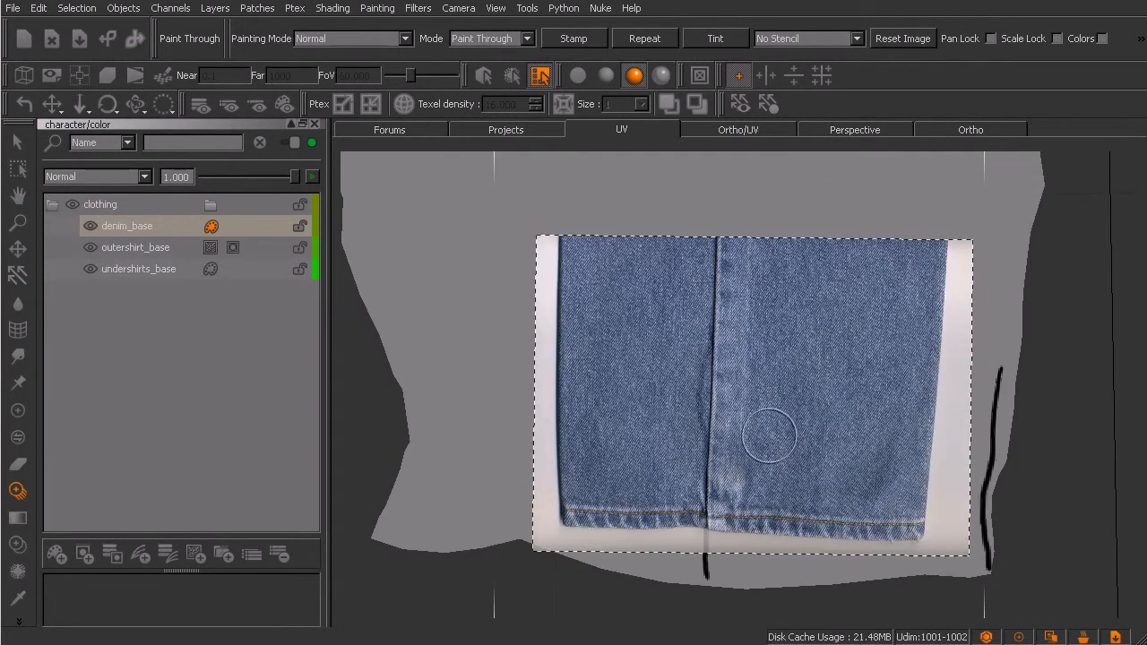
pyautogui.moveTo(823, 437)
pyautogui.keyDown('shift'); pyautogui.mouseDown()
pyautogui.moveTo(797, 468)
pyautogui.moveTo(824, 461)
pyautogui.mouseUp(); pyautogui.keyUp('shift')
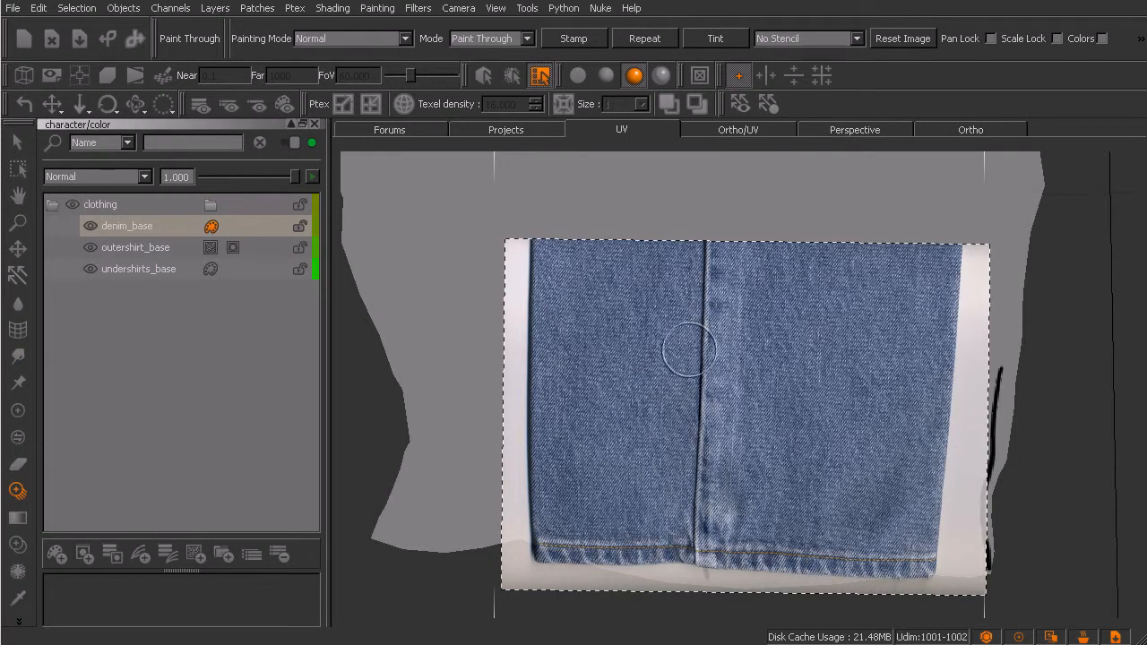
# Paint the denim image through onto the lower pant leg and hem, enlarging the brush radius to about 78
pyautogui.press('Tab')
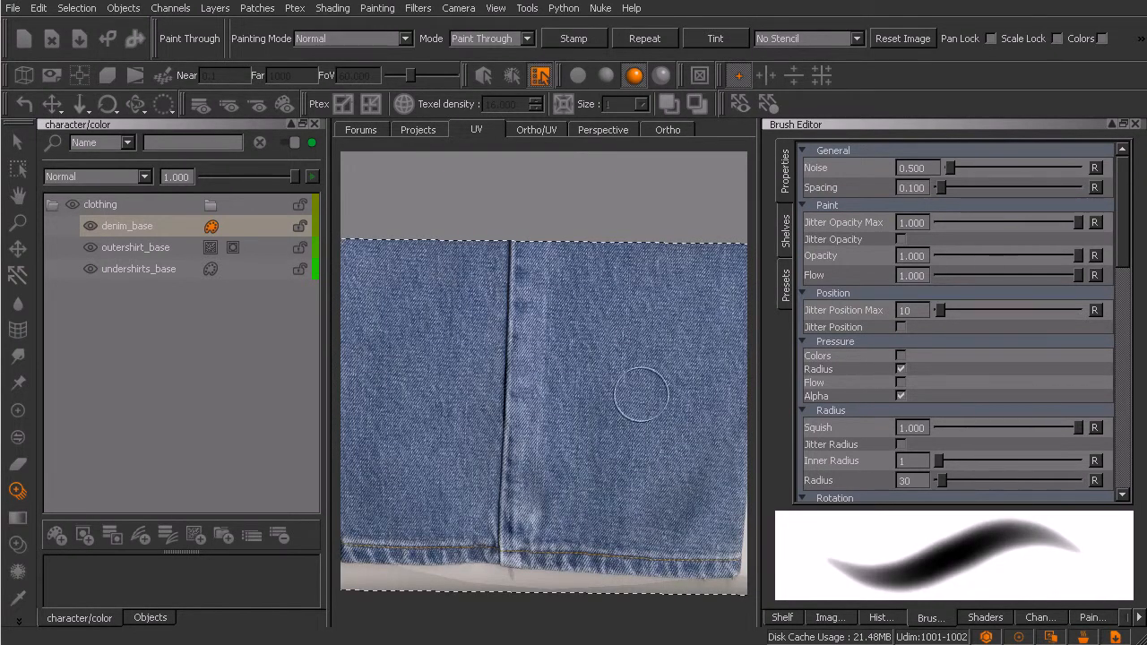
pyautogui.press('Tab')
pyautogui.moveTo(706, 327)
pyautogui.mouseDown()
pyautogui.moveTo(704, 380)
pyautogui.moveTo(703, 269)
pyautogui.moveTo(692, 574)
pyautogui.moveTo(698, 542)
pyautogui.moveTo(689, 566)
pyautogui.moveTo(647, 482)
pyautogui.moveTo(650, 363)
pyautogui.moveTo(743, 269)
pyautogui.moveTo(698, 282)
pyautogui.mouseUp()
pyautogui.moveTo(716, 344)
pyautogui.mouseDown()
pyautogui.moveTo(742, 446)
pyautogui.moveTo(730, 472)
pyautogui.mouseUp()
pyautogui.press('r')
pyautogui.moveTo(703, 397)
pyautogui.mouseDown()
pyautogui.moveTo(737, 397)
pyautogui.moveTo(724, 357)
pyautogui.moveTo(660, 363)
pyautogui.moveTo(701, 277)
pyautogui.moveTo(537, 295)
pyautogui.moveTo(582, 515)
pyautogui.moveTo(627, 538)
pyautogui.moveTo(547, 542)
pyautogui.moveTo(627, 556)
pyautogui.moveTo(730, 498)
pyautogui.moveTo(829, 529)
pyautogui.moveTo(905, 502)
pyautogui.moveTo(914, 547)
pyautogui.moveTo(878, 407)
pyautogui.moveTo(793, 359)
pyautogui.moveTo(842, 287)
pyautogui.moveTo(927, 260)
pyautogui.moveTo(950, 430)
pyautogui.moveTo(972, 287)
pyautogui.moveTo(968, 305)
pyautogui.mouseUp()
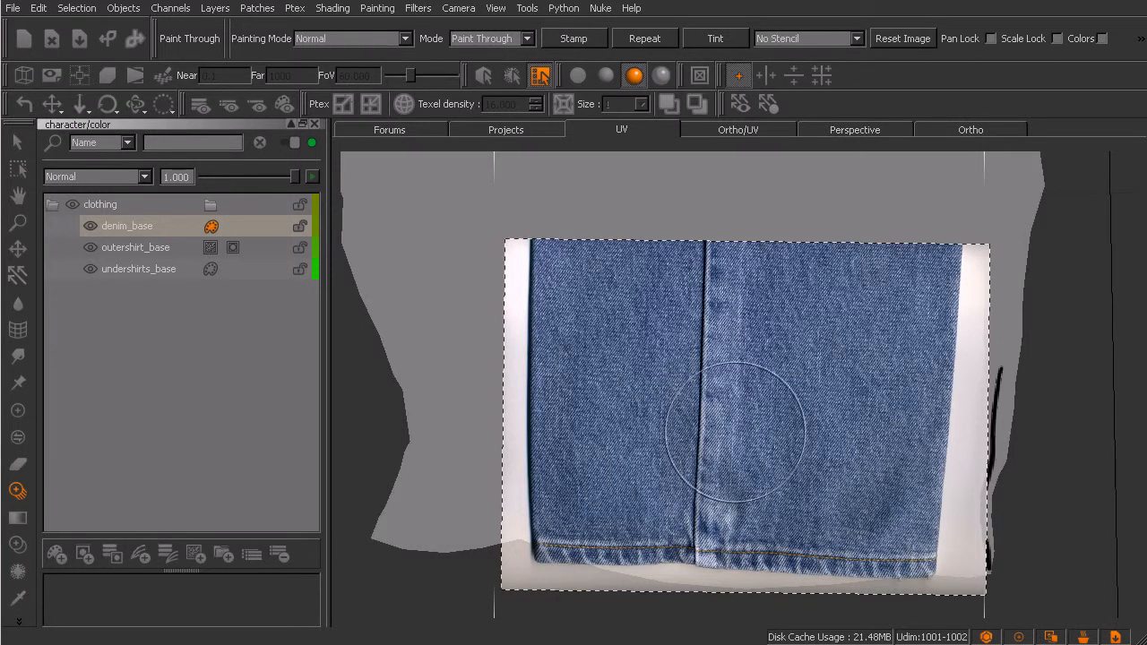
pyautogui.press('p')
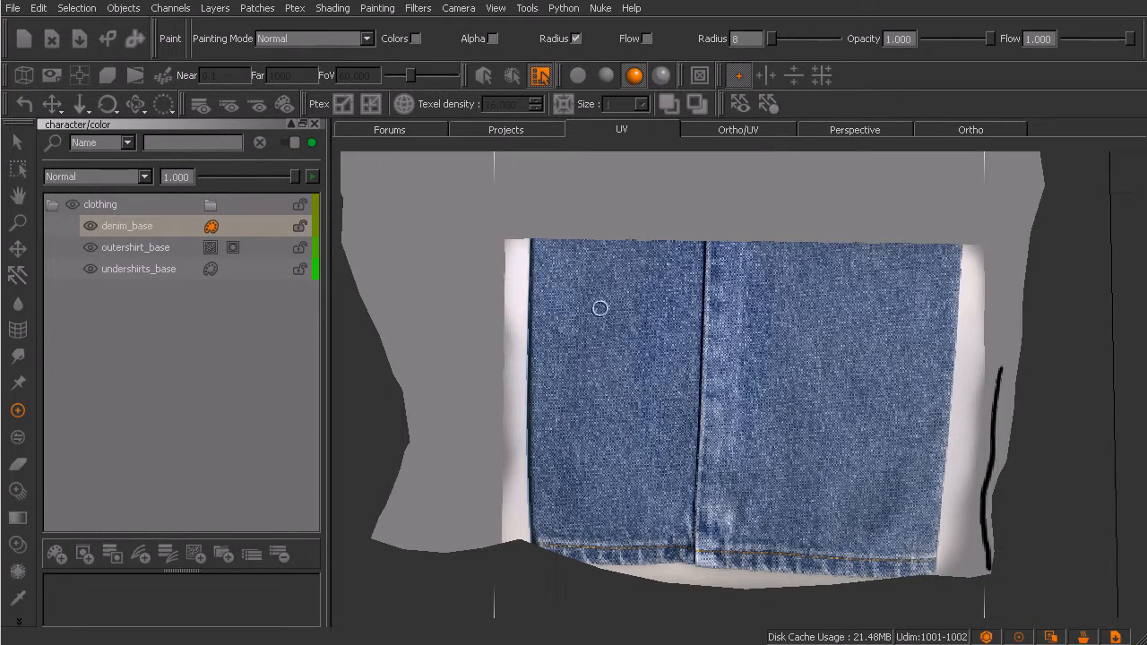
pyautogui.press('t')
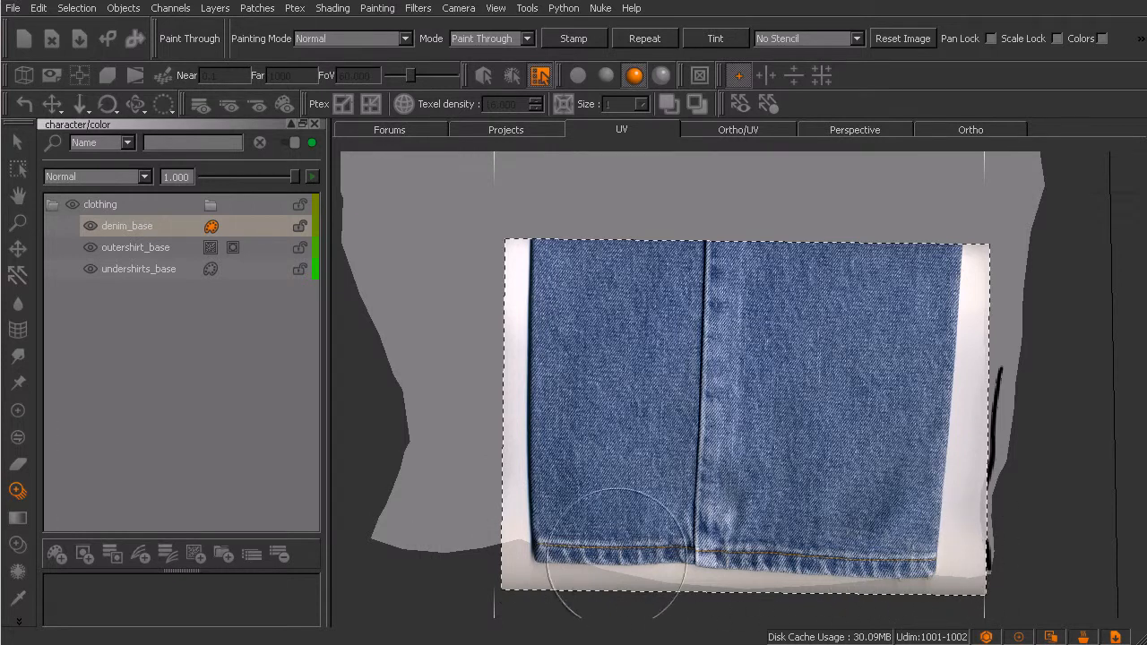
# Warp the painted hem with the Slerp tool in Pull mode, radius 190, to follow the leg's curved UV edge, and bake it
pyautogui.click(18, 359)
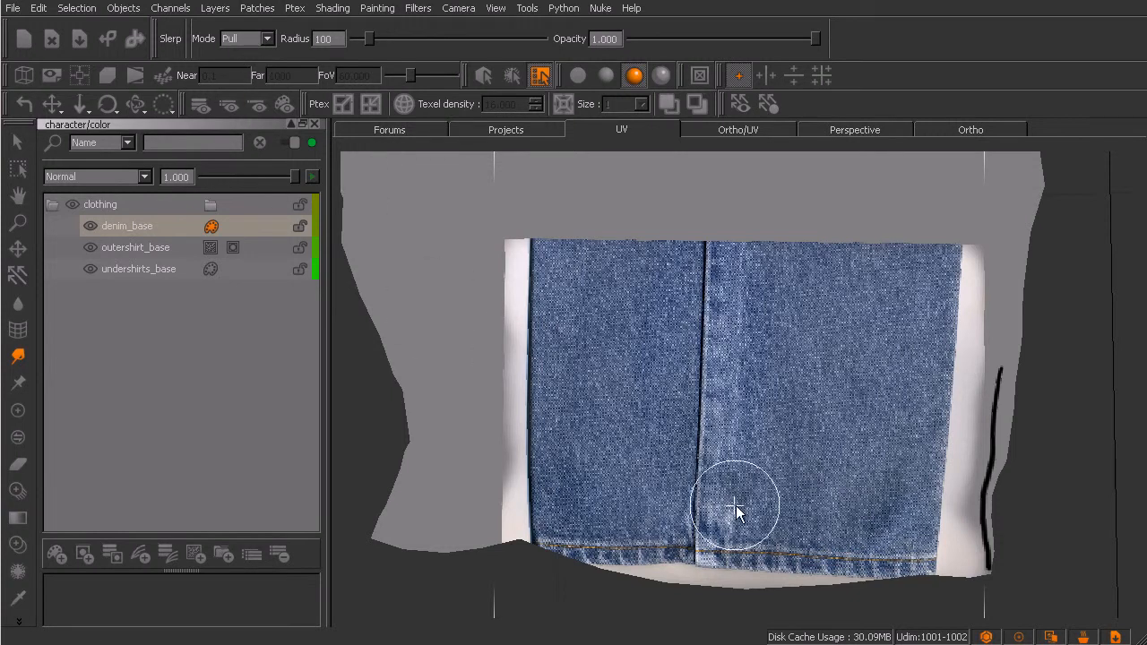
pyautogui.press('r')
pyautogui.moveTo(714, 484)
pyautogui.mouseDown()
pyautogui.moveTo(777, 485)
pyautogui.moveTo(730, 493)
pyautogui.mouseUp()
pyautogui.press('r')
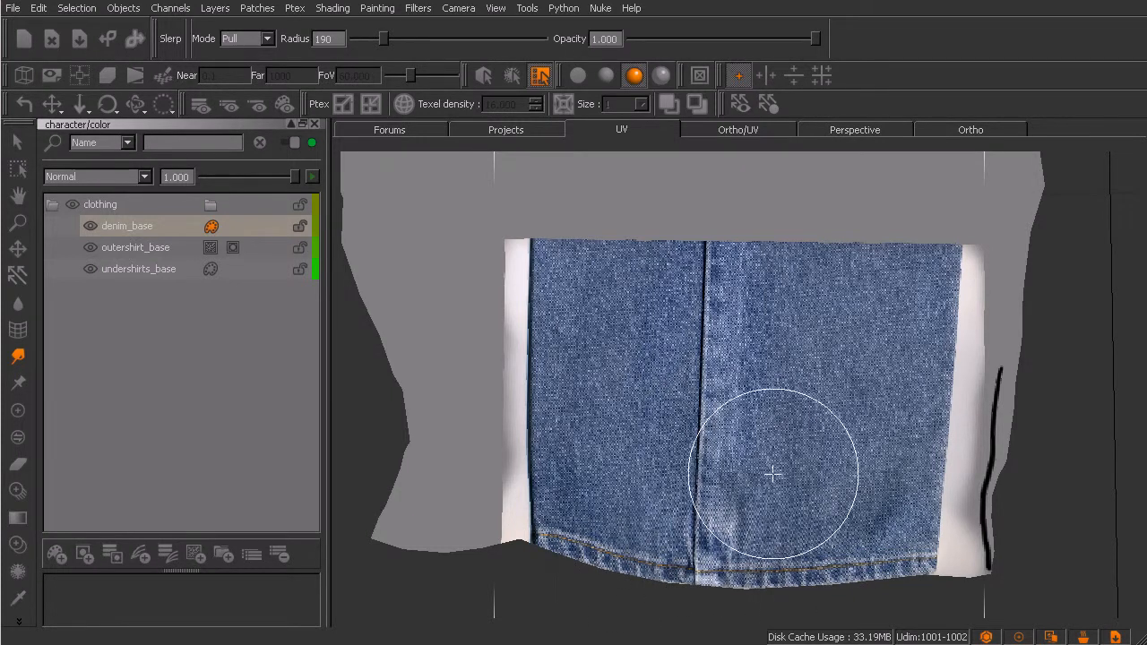
pyautogui.press('b')
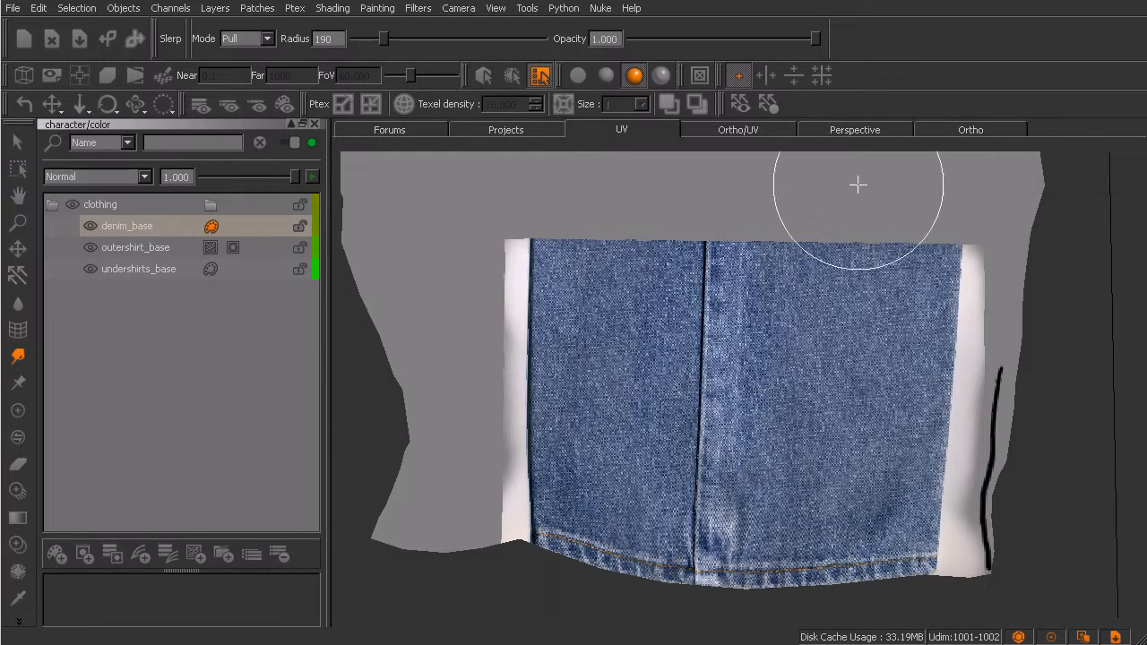
# Inspect the denim patch on the 3D pant leg in the Ortho view from several angles and return to the UV view
pyautogui.click(949, 130)
pyautogui.moveTo(820, 491)
pyautogui.keyDown('alt'); pyautogui.mouseDown()
pyautogui.moveTo(739, 495)
pyautogui.moveTo(837, 491)
pyautogui.mouseUp(); pyautogui.keyUp('alt')
pyautogui.keyDown('alt'); pyautogui.moveTo(837, 492); pyautogui.dragTo(683, 473, button='right'); pyautogui.keyUp('alt')
pyautogui.moveTo(683, 473)
pyautogui.keyDown('alt'); pyautogui.mouseDown()
pyautogui.moveTo(702, 511)
pyautogui.moveTo(711, 487)
pyautogui.moveTo(825, 507)
pyautogui.mouseUp(); pyautogui.keyUp('alt')
pyautogui.keyDown('alt'); pyautogui.moveTo(824, 507); pyautogui.dragTo(746, 470, button='right'); pyautogui.keyUp('alt')
pyautogui.keyDown('alt'); pyautogui.moveTo(746, 470); pyautogui.dragTo(723, 514); pyautogui.keyUp('alt')
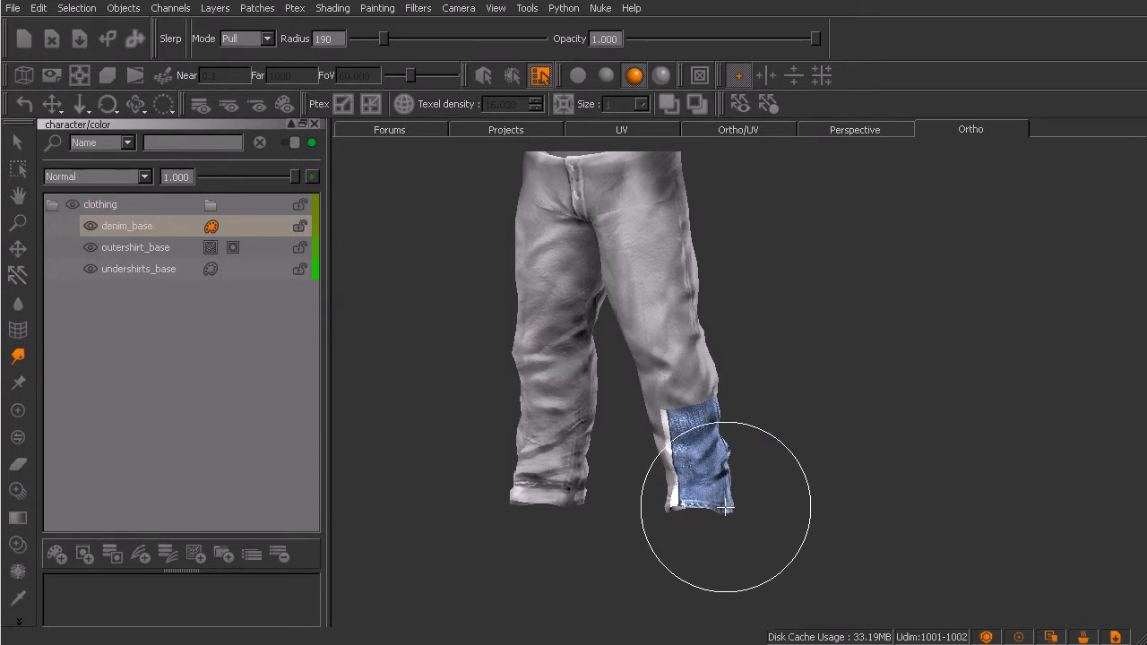
pyautogui.click(640, 130)
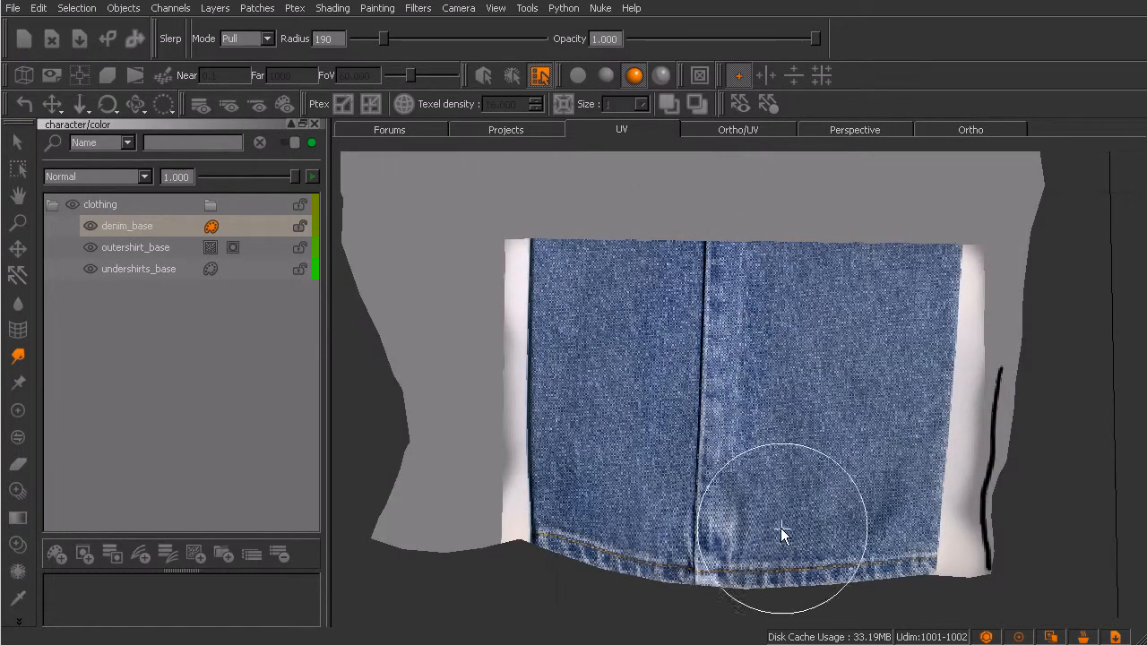
# Undo the bake and the hem warps by stepping the project history back to the last Paint Through entry
pyautogui.hotkey('ctrl', 'z')
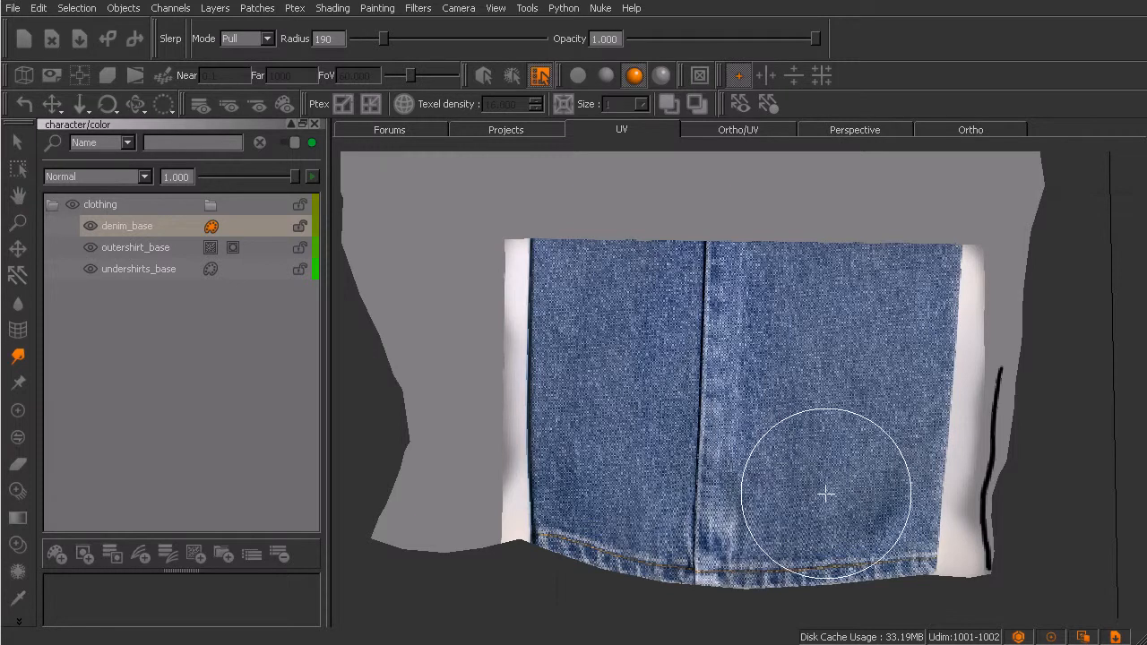
pyautogui.press('Tab')
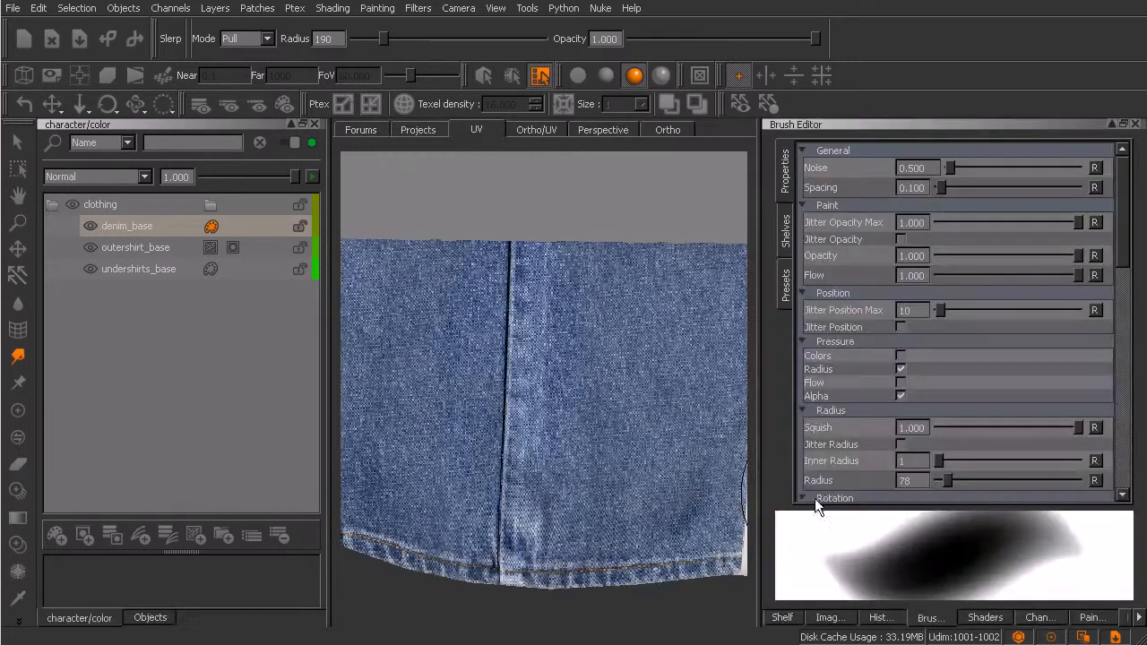
pyautogui.click(878, 618)
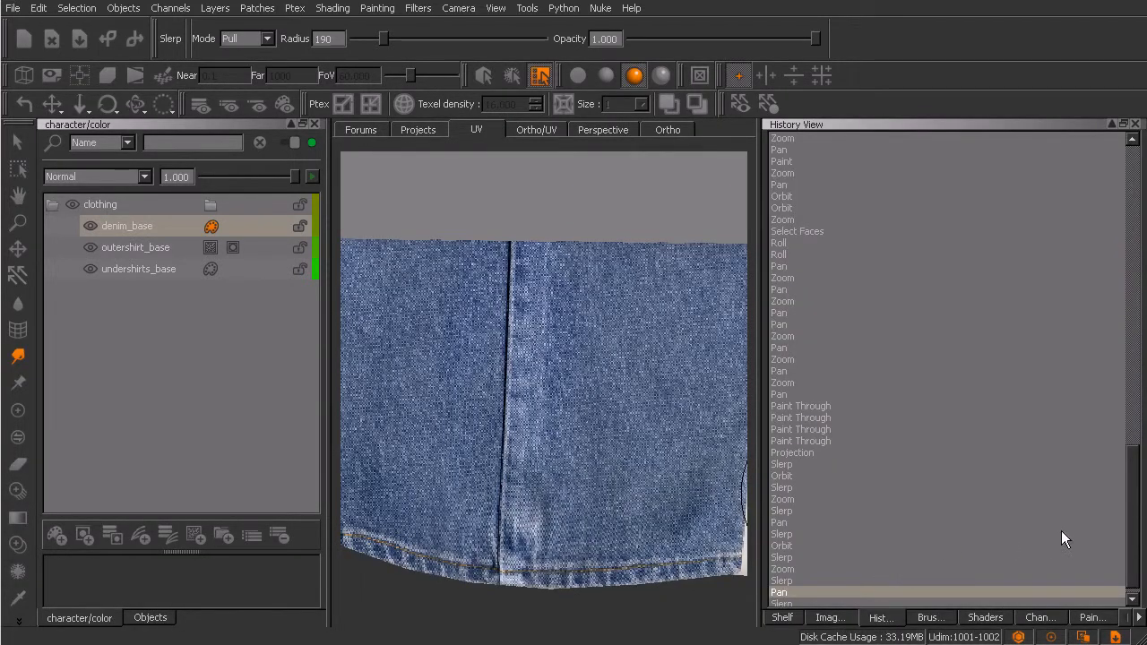
pyautogui.moveTo(1131, 532); pyautogui.dragTo(1134, 537)
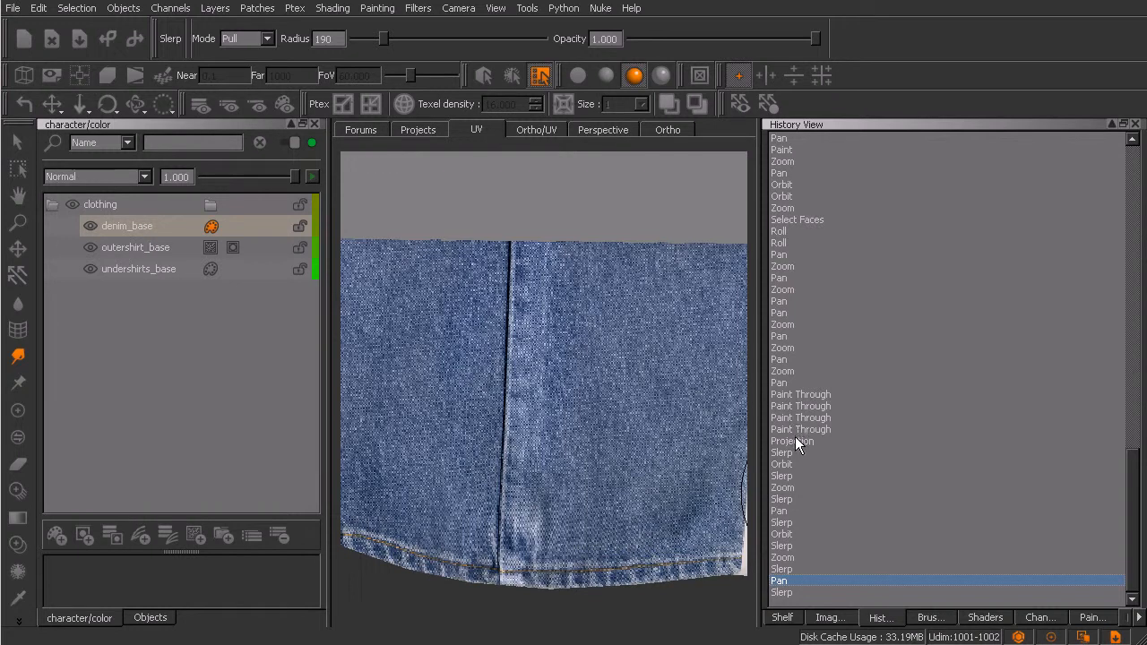
pyautogui.click(837, 429)
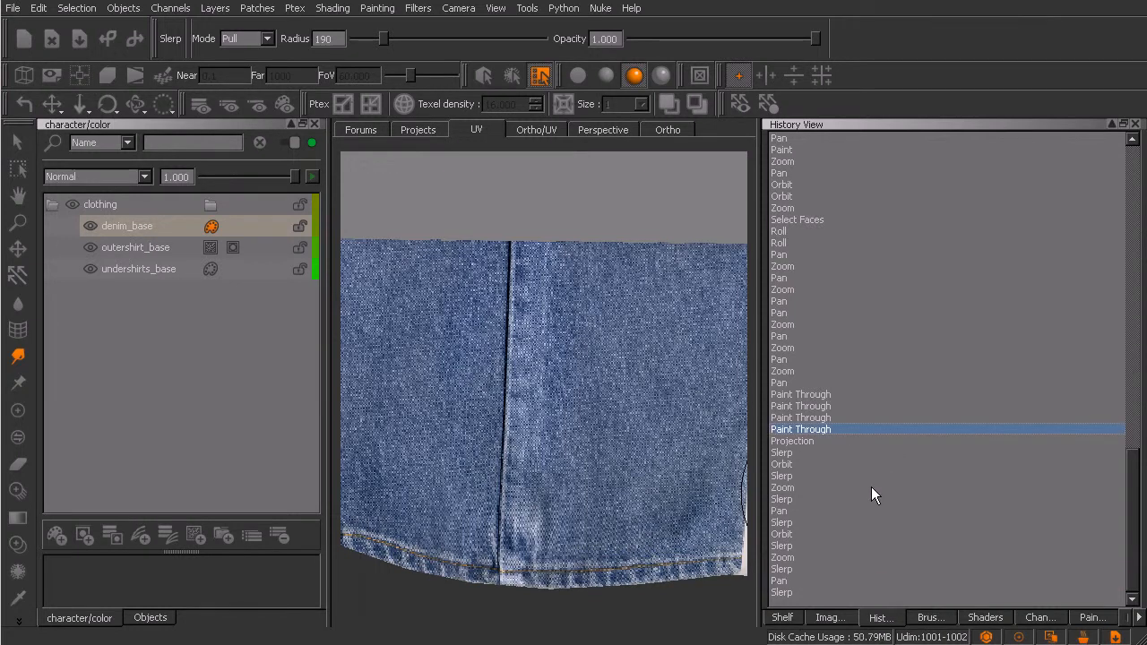
# Pull the painted denim hem toward the leg's lower UV edge with Slerp at radius 190, undoing the last pull
pyautogui.moveTo(673, 494)
pyautogui.mouseDown()
pyautogui.moveTo(632, 493)
pyautogui.moveTo(613, 484)
pyautogui.moveTo(622, 474)
pyautogui.moveTo(604, 478)
pyautogui.moveTo(613, 469)
pyautogui.moveTo(591, 480)
pyautogui.mouseUp()
pyautogui.moveTo(590, 480)
pyautogui.keyDown('alt'); pyautogui.mouseDown(button='middle')
pyautogui.moveTo(603, 471)
pyautogui.moveTo(594, 476)
pyautogui.mouseUp(button='middle'); pyautogui.keyUp('alt')
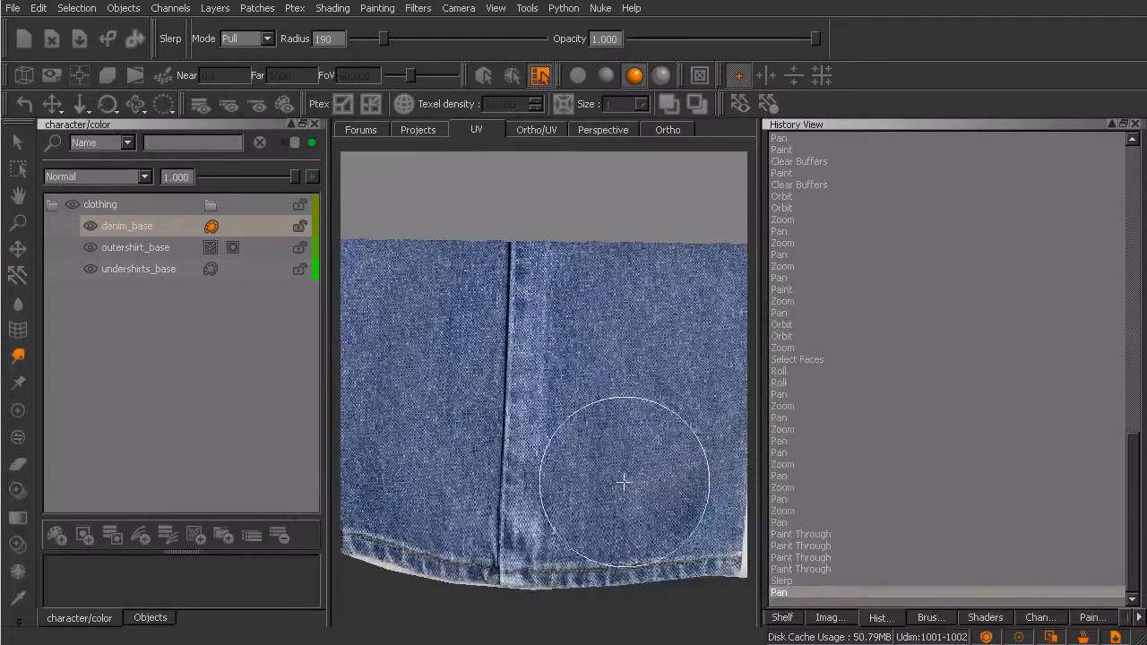
pyautogui.click(672, 529)
pyautogui.hotkey('ctrl', 'z')
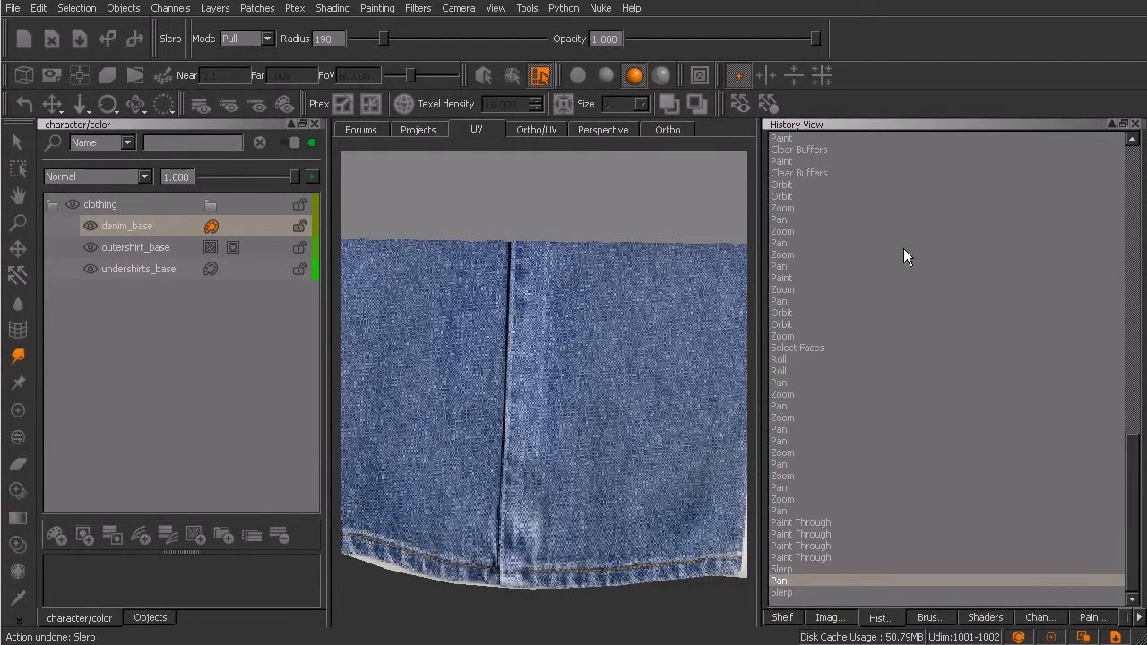
pyautogui.press('Tab')
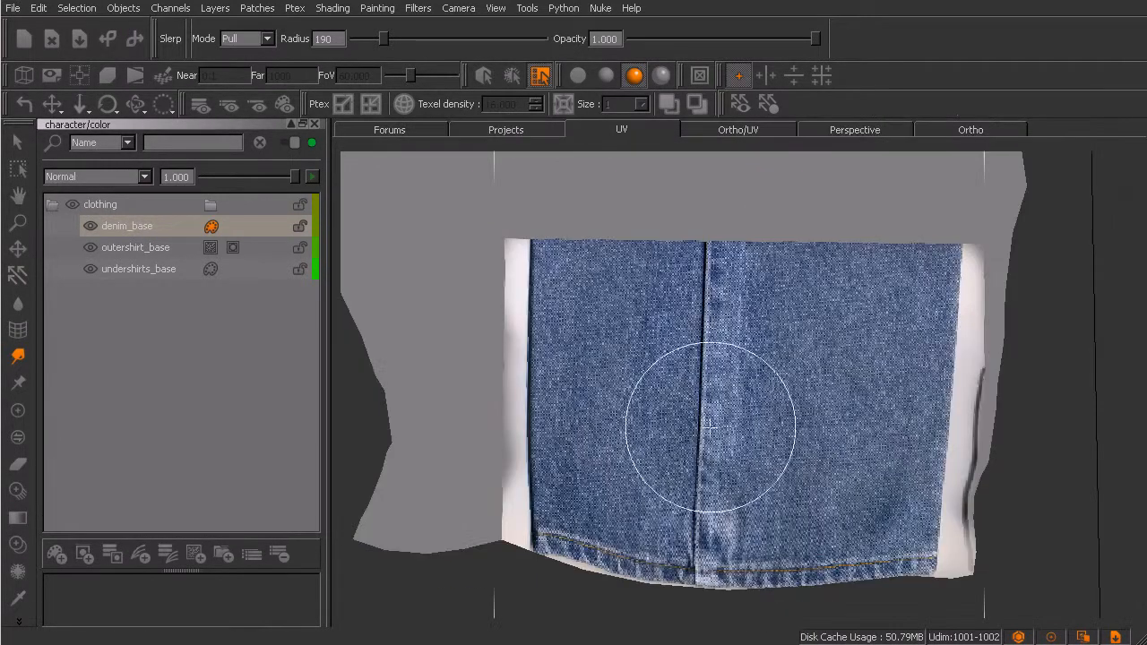
# Align the UV leg beneath the unbaked denim, finish fitting the hem to the curved lower edge, and bake the paint
pyautogui.moveTo(827, 458)
pyautogui.keyDown('alt'); pyautogui.mouseDown(button='right')
pyautogui.moveTo(839, 458)
pyautogui.moveTo(825, 464)
pyautogui.mouseUp(button='right'); pyautogui.keyUp('alt')
pyautogui.keyDown('alt'); pyautogui.moveTo(822, 468); pyautogui.dragTo(823, 451, button='middle'); pyautogui.keyUp('alt')
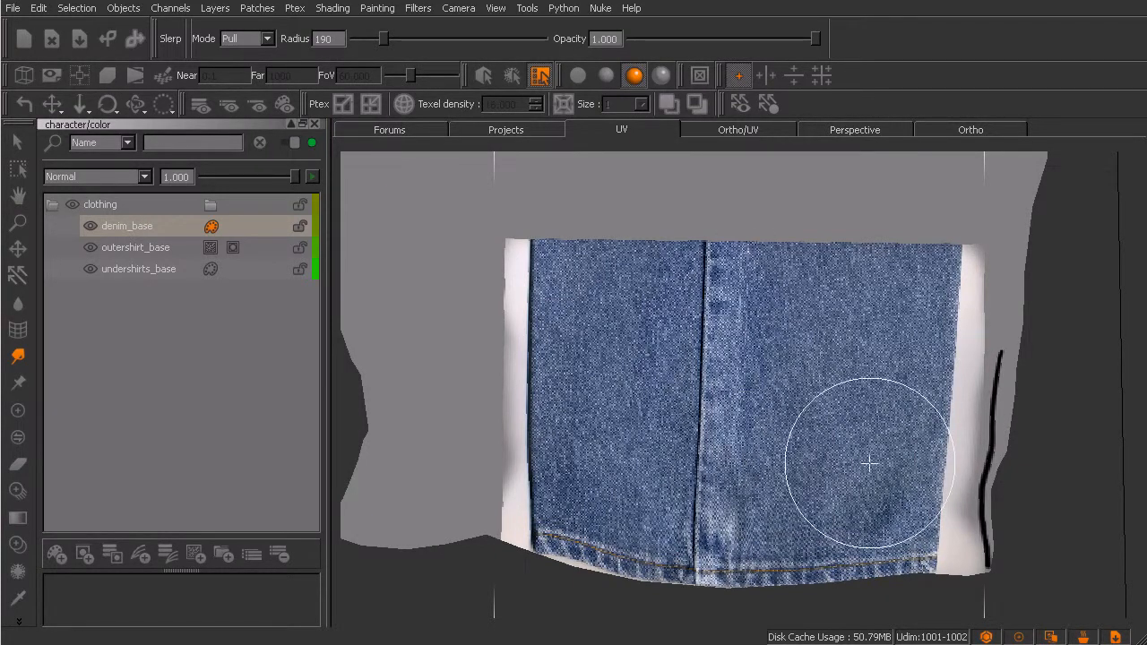
pyautogui.moveTo(878, 543)
pyautogui.keyDown('alt'); pyautogui.mouseDown(button='middle')
pyautogui.moveTo(882, 585)
pyautogui.moveTo(888, 548)
pyautogui.moveTo(896, 553)
pyautogui.mouseUp(button='middle'); pyautogui.keyUp('alt')
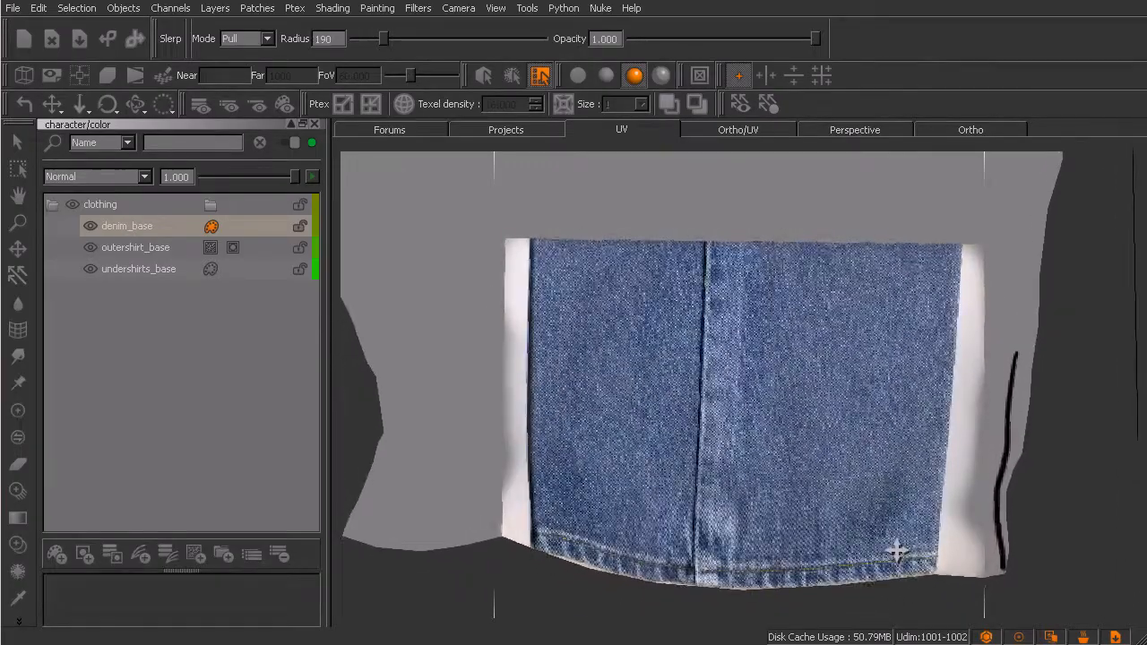
pyautogui.press('t')
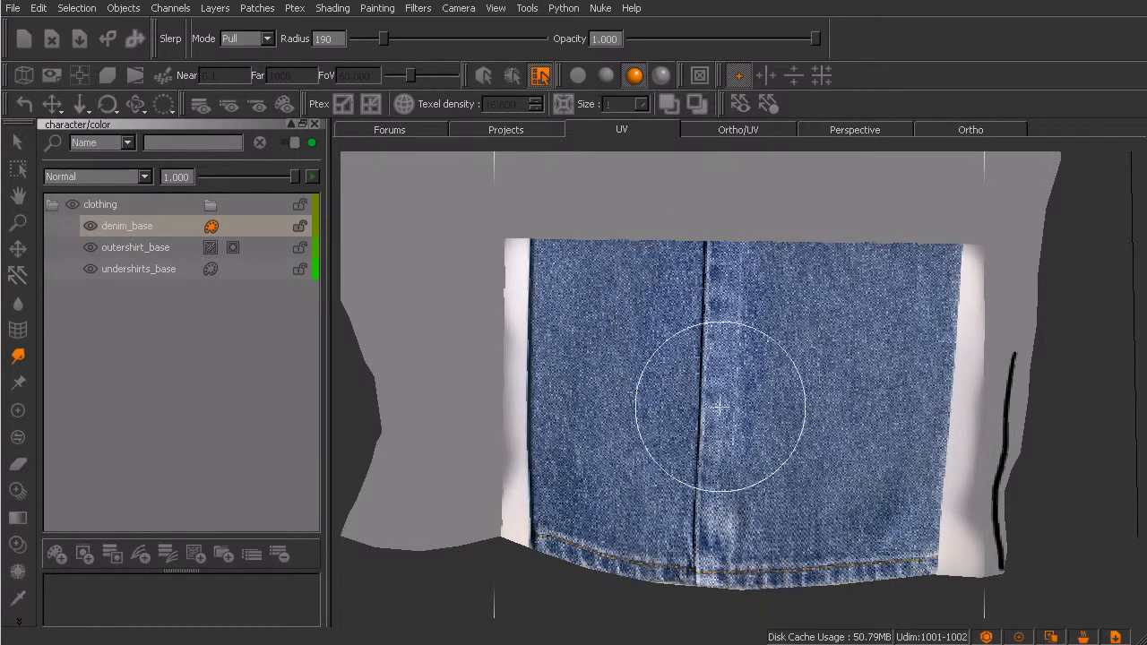
pyautogui.press('b')
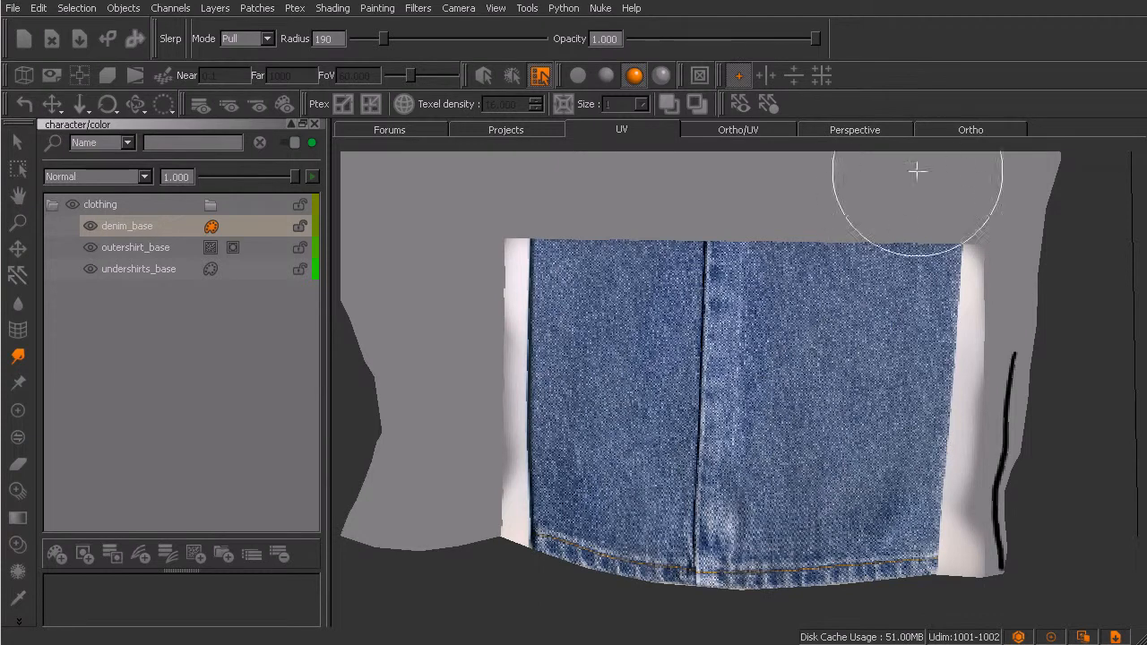
# Examine the baked denim patch on the lower leg from several angles in the Ortho view and return to the UV view
pyautogui.click(939, 130)
pyautogui.keyDown('alt'); pyautogui.moveTo(804, 443); pyautogui.dragTo(632, 467, button='right'); pyautogui.keyUp('alt')
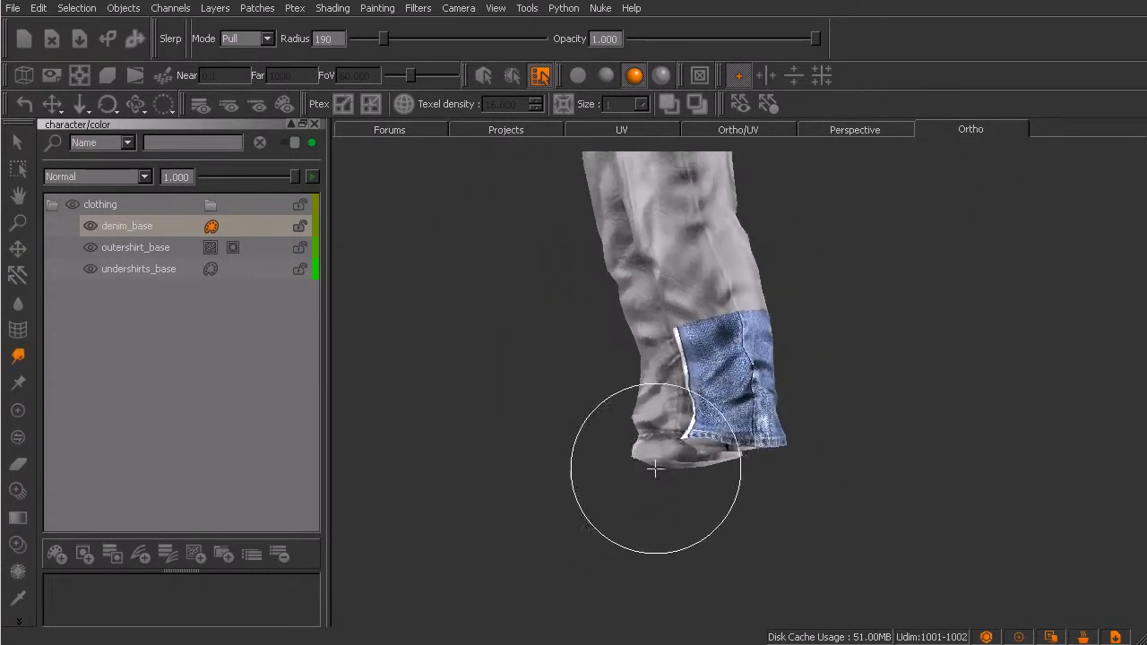
pyautogui.keyDown('alt'); pyautogui.moveTo(671, 474); pyautogui.dragTo(597, 499, button='middle'); pyautogui.keyUp('alt')
pyautogui.keyDown('alt'); pyautogui.moveTo(652, 504); pyautogui.dragTo(723, 500); pyautogui.keyUp('alt')
pyautogui.keyDown('alt'); pyautogui.moveTo(709, 455); pyautogui.dragTo(707, 485, button='middle'); pyautogui.keyUp('alt')
pyautogui.keyDown('alt'); pyautogui.moveTo(708, 484); pyautogui.dragTo(691, 461); pyautogui.keyUp('alt')
pyautogui.moveTo(750, 494)
pyautogui.keyDown('alt'); pyautogui.mouseDown()
pyautogui.moveTo(772, 494)
pyautogui.moveTo(671, 468)
pyautogui.moveTo(643, 492)
pyautogui.mouseUp(); pyautogui.keyUp('alt')
pyautogui.hotkey('ctrl', 'z')
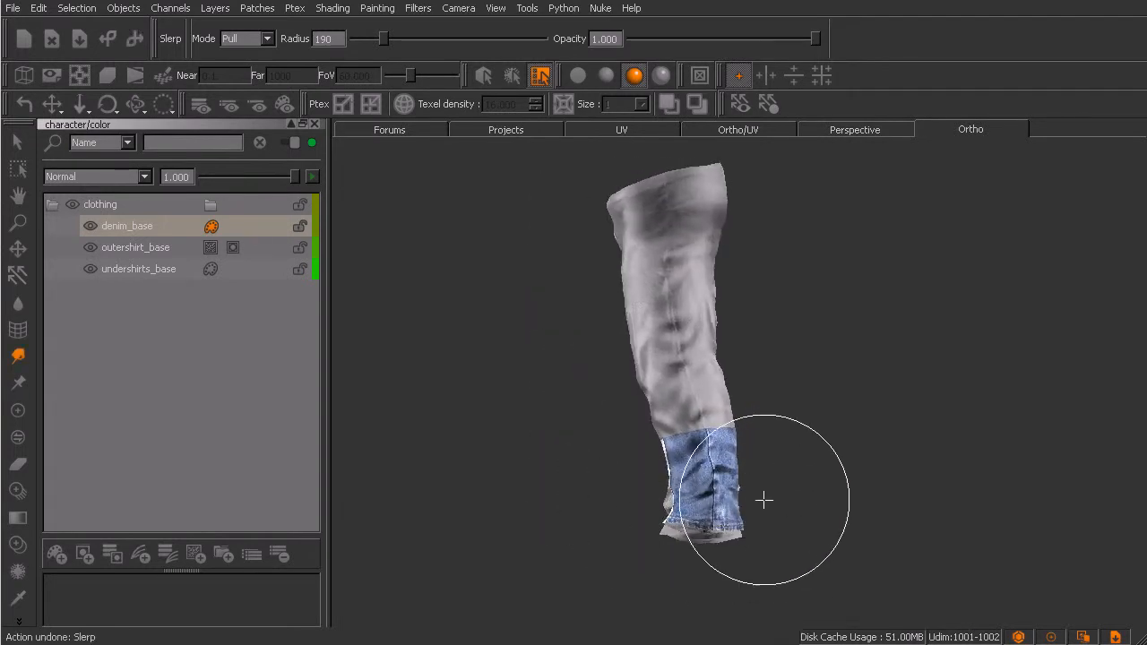
pyautogui.click(657, 128)
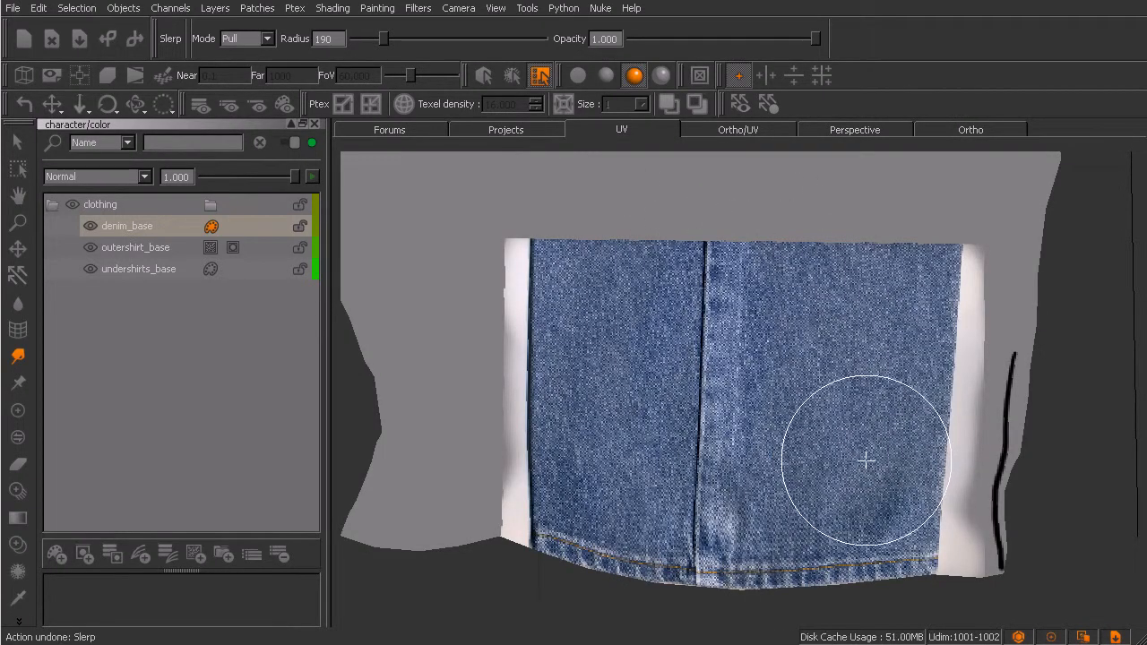
# Undo the bake by stepping the project history back to the Pan entry just before Projection
pyautogui.moveTo(827, 489)
pyautogui.keyDown('alt'); pyautogui.mouseDown(button='middle')
pyautogui.moveTo(834, 498)
pyautogui.moveTo(828, 486)
pyautogui.mouseUp(button='middle'); pyautogui.keyUp('alt')
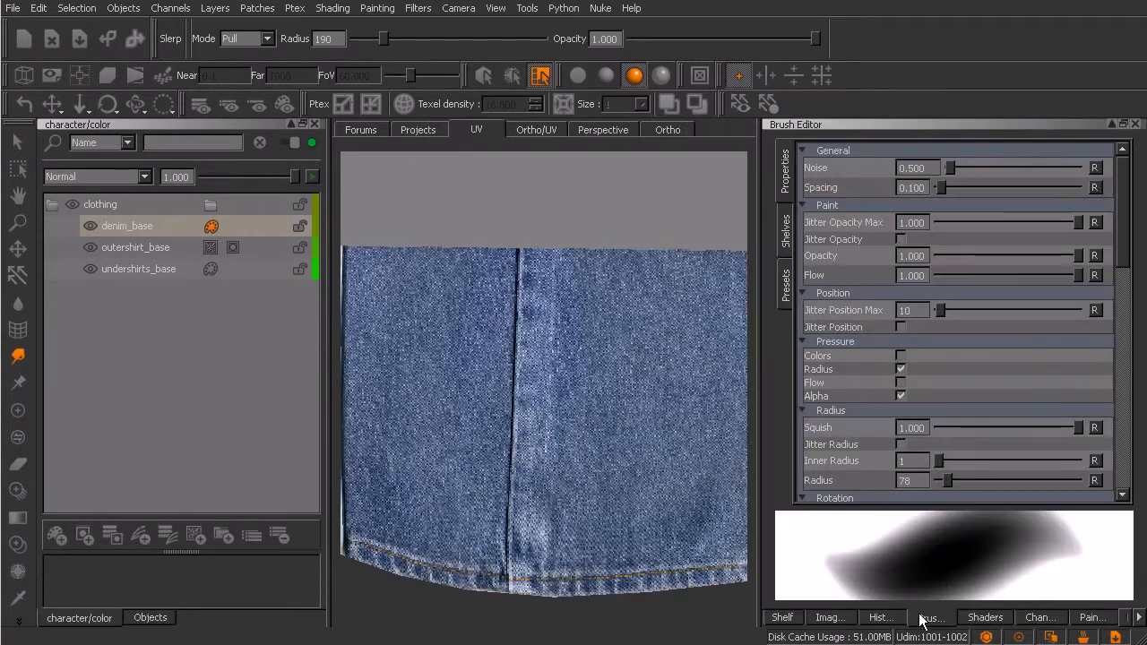
pyautogui.click(880, 618)
pyautogui.click(797, 349)
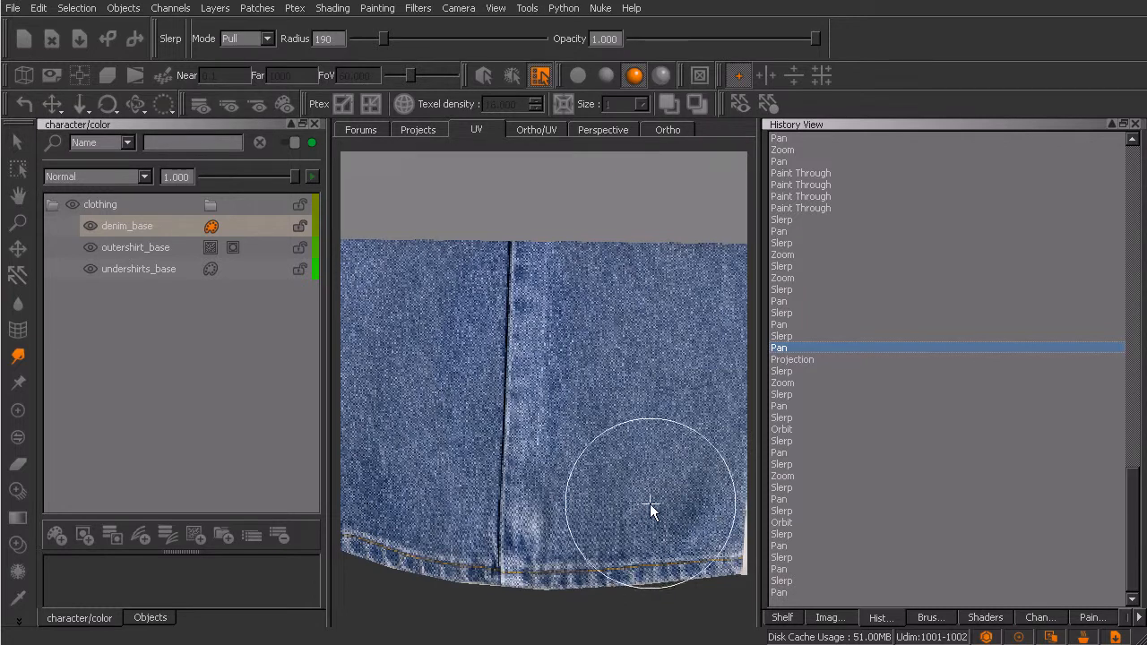
# Enlarge and realign the UV leg beneath the unbaked denim, Slerp both ends of the hem to the lower edge, and bake
pyautogui.keyDown('alt'); pyautogui.moveTo(640, 522); pyautogui.dragTo(653, 519, button='right'); pyautogui.keyUp('alt')
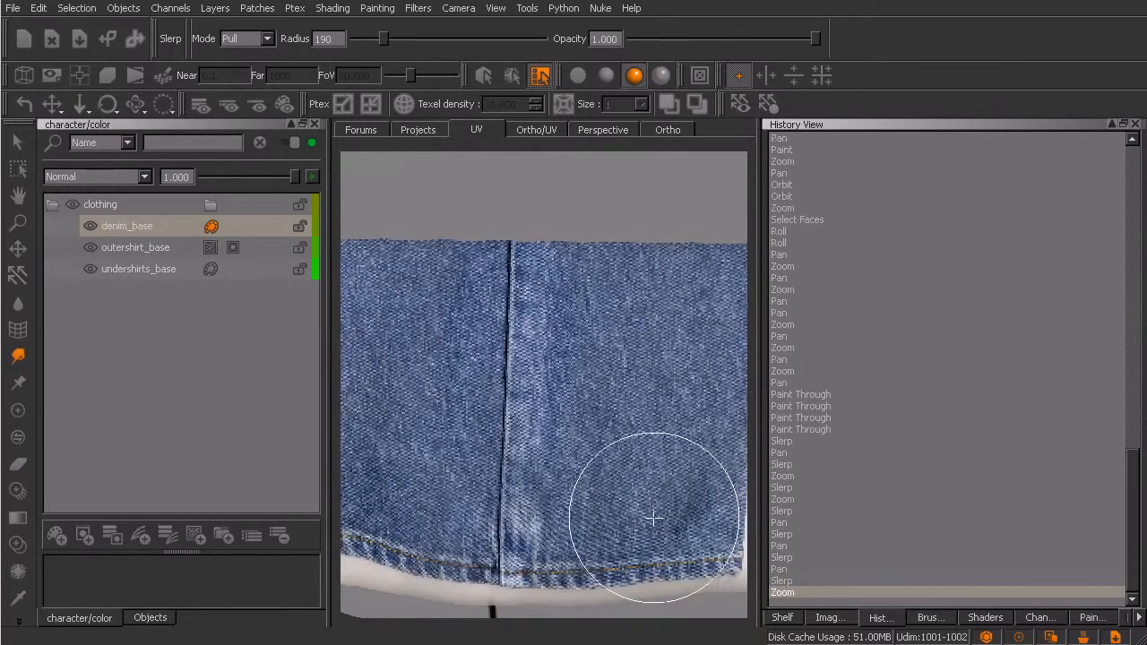
pyautogui.press('Tab')
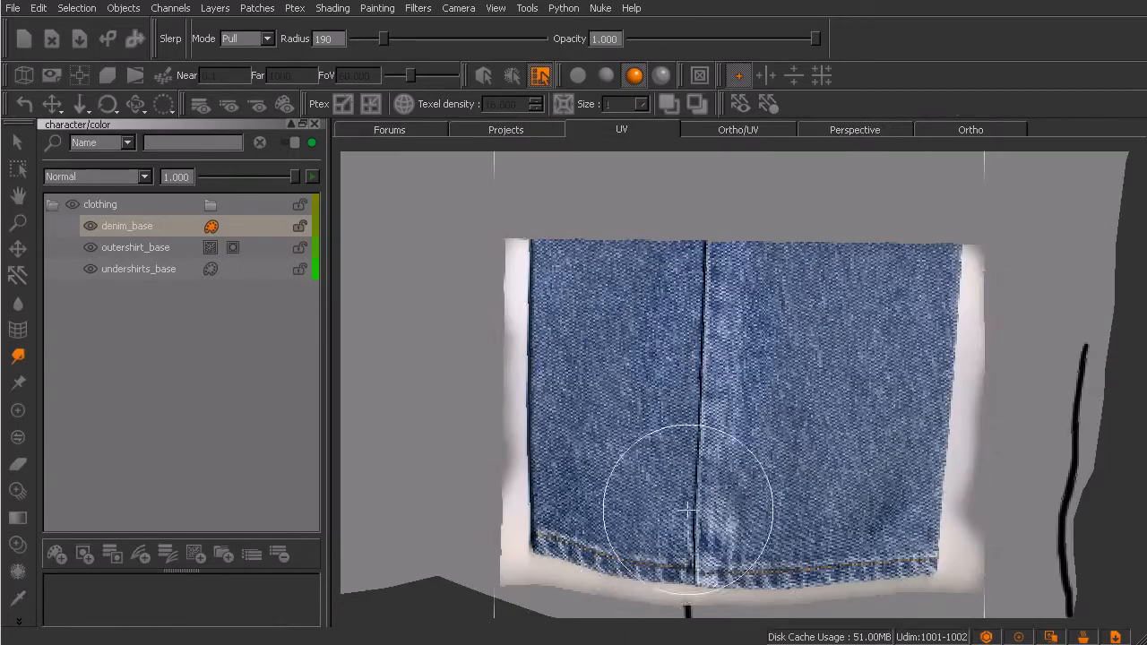
pyautogui.moveTo(825, 524)
pyautogui.keyDown('alt'); pyautogui.mouseDown(button='middle')
pyautogui.moveTo(845, 471)
pyautogui.moveTo(845, 486)
pyautogui.moveTo(839, 467)
pyautogui.mouseUp(button='middle'); pyautogui.keyUp('alt')
pyautogui.moveTo(904, 558)
pyautogui.mouseDown()
pyautogui.moveTo(837, 581)
pyautogui.moveTo(921, 569)
pyautogui.mouseUp()
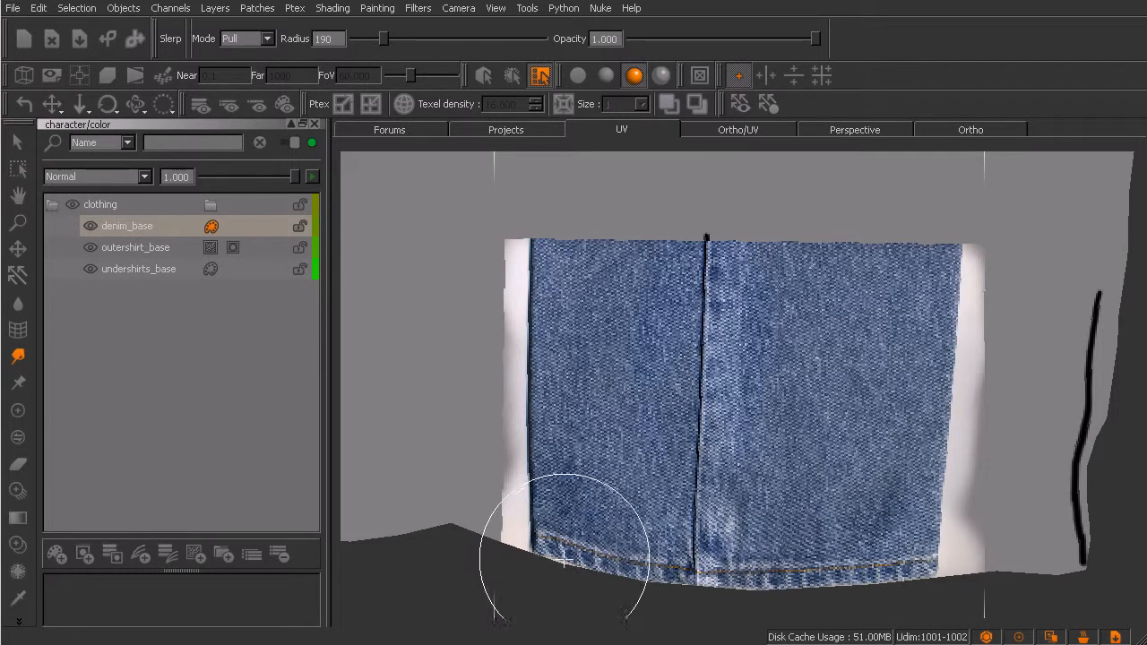
pyautogui.moveTo(554, 551); pyautogui.dragTo(560, 562)
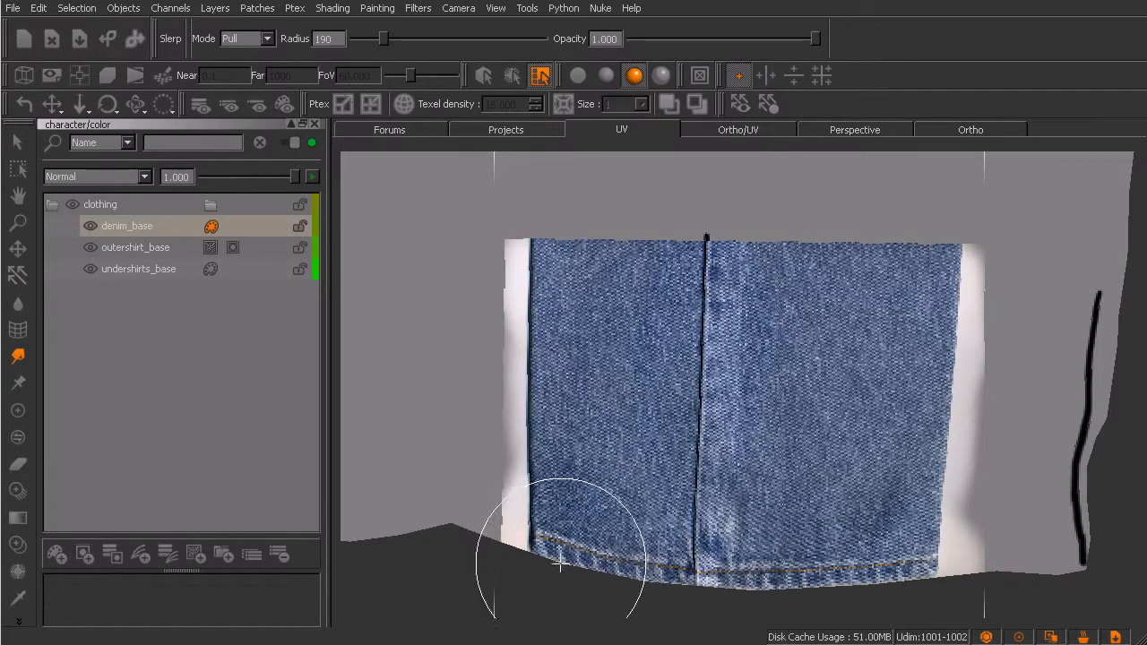
pyautogui.press('b')
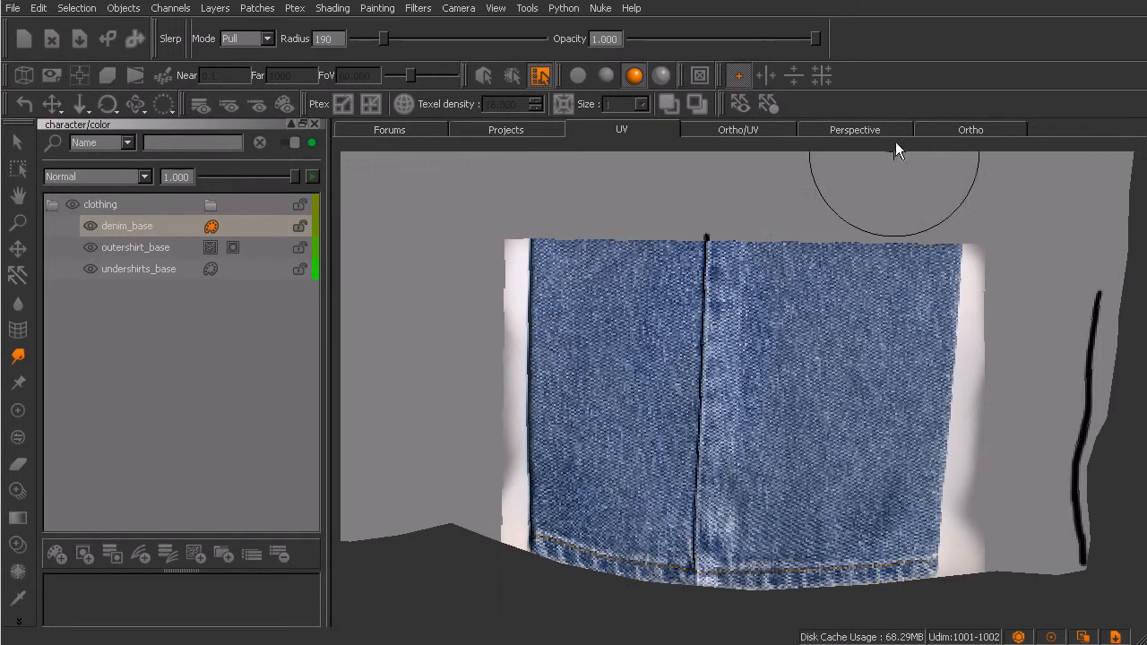
# Examine the denim's scale, seam and hem on the 3D pant leg in the Ortho view, and return to the UV view
pyautogui.click(948, 128)
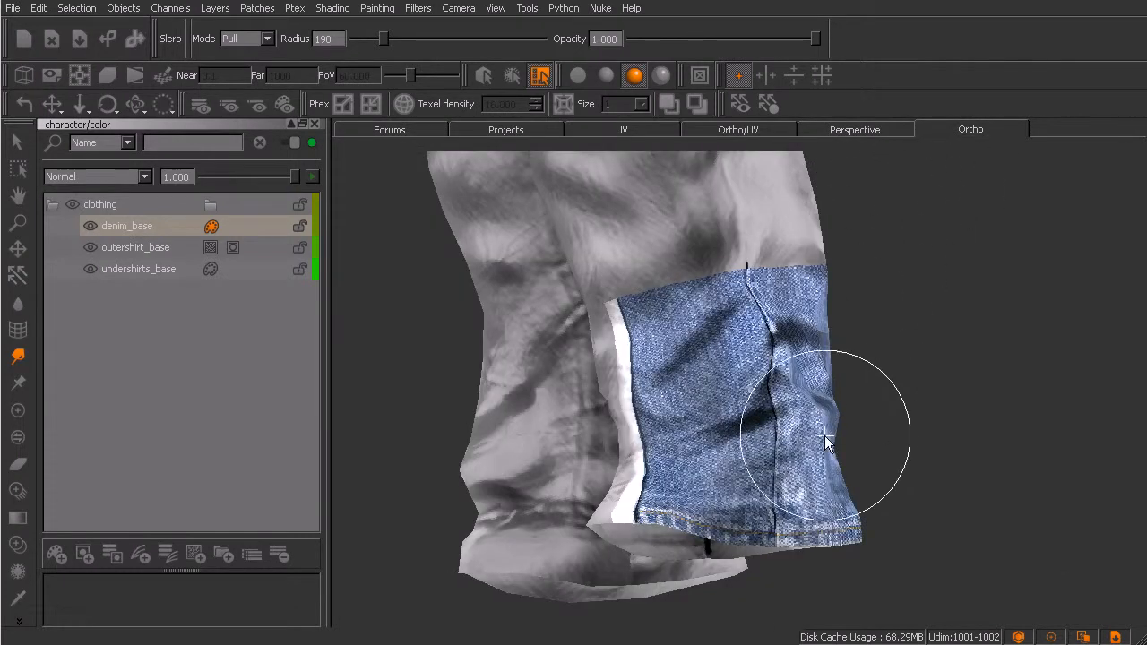
pyautogui.keyDown('alt'); pyautogui.moveTo(715, 455); pyautogui.dragTo(687, 466, button='right'); pyautogui.keyUp('alt')
pyautogui.keyDown('alt'); pyautogui.moveTo(696, 466); pyautogui.dragTo(666, 516, button='middle'); pyautogui.keyUp('alt')
pyautogui.moveTo(765, 524)
pyautogui.keyDown('alt'); pyautogui.mouseDown()
pyautogui.moveTo(825, 512)
pyautogui.moveTo(761, 478)
pyautogui.moveTo(758, 528)
pyautogui.moveTo(742, 515)
pyautogui.moveTo(673, 518)
pyautogui.mouseUp(); pyautogui.keyUp('alt')
pyautogui.keyDown('alt'); pyautogui.moveTo(673, 518); pyautogui.dragTo(735, 529, button='right'); pyautogui.keyUp('alt')
pyautogui.keyDown('alt'); pyautogui.moveTo(735, 529); pyautogui.dragTo(729, 407, button='middle'); pyautogui.keyUp('alt')
pyautogui.keyDown('alt'); pyautogui.moveTo(690, 439); pyautogui.dragTo(732, 461, button='right'); pyautogui.keyUp('alt')
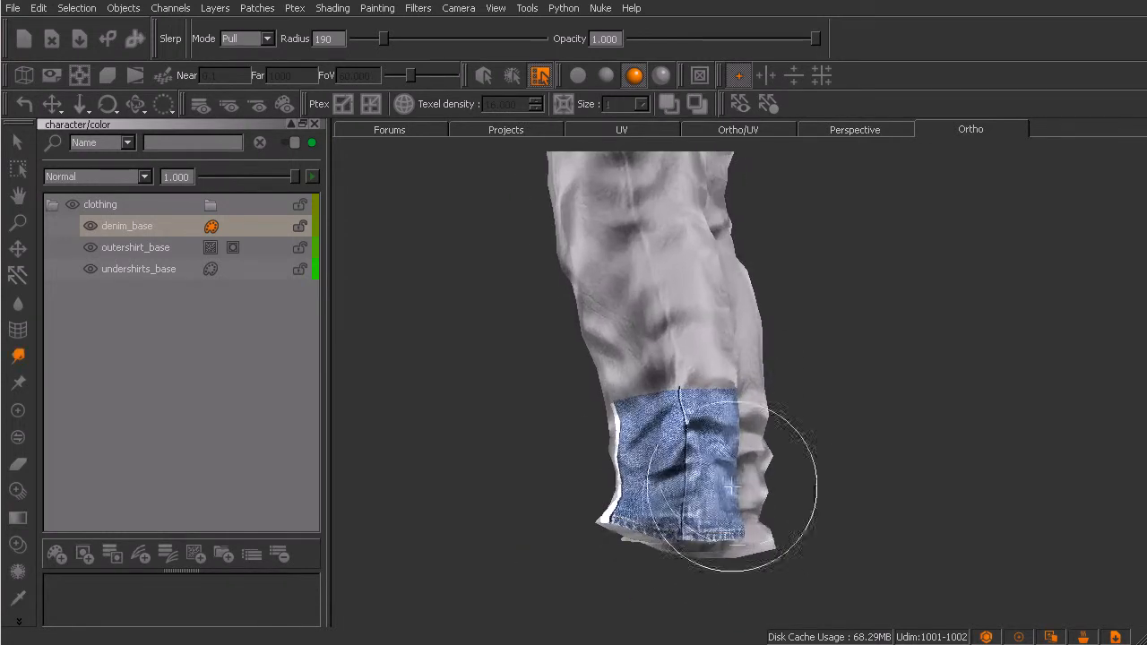
pyautogui.keyDown('alt'); pyautogui.moveTo(688, 517); pyautogui.dragTo(685, 452, button='middle'); pyautogui.keyUp('alt')
pyautogui.keyDown('alt'); pyautogui.moveTo(685, 451); pyautogui.dragTo(727, 466, button='right'); pyautogui.keyUp('alt')
pyautogui.keyDown('alt'); pyautogui.moveTo(696, 436); pyautogui.dragTo(726, 450, button='middle'); pyautogui.keyUp('alt')
pyautogui.keyDown('alt'); pyautogui.moveTo(726, 451); pyautogui.dragTo(748, 477, button='right'); pyautogui.keyUp('alt')
pyautogui.keyDown('alt'); pyautogui.moveTo(747, 476); pyautogui.dragTo(757, 474, button='middle'); pyautogui.keyUp('alt')
pyautogui.keyDown('alt'); pyautogui.moveTo(742, 459); pyautogui.dragTo(782, 414, button='right'); pyautogui.keyUp('alt')
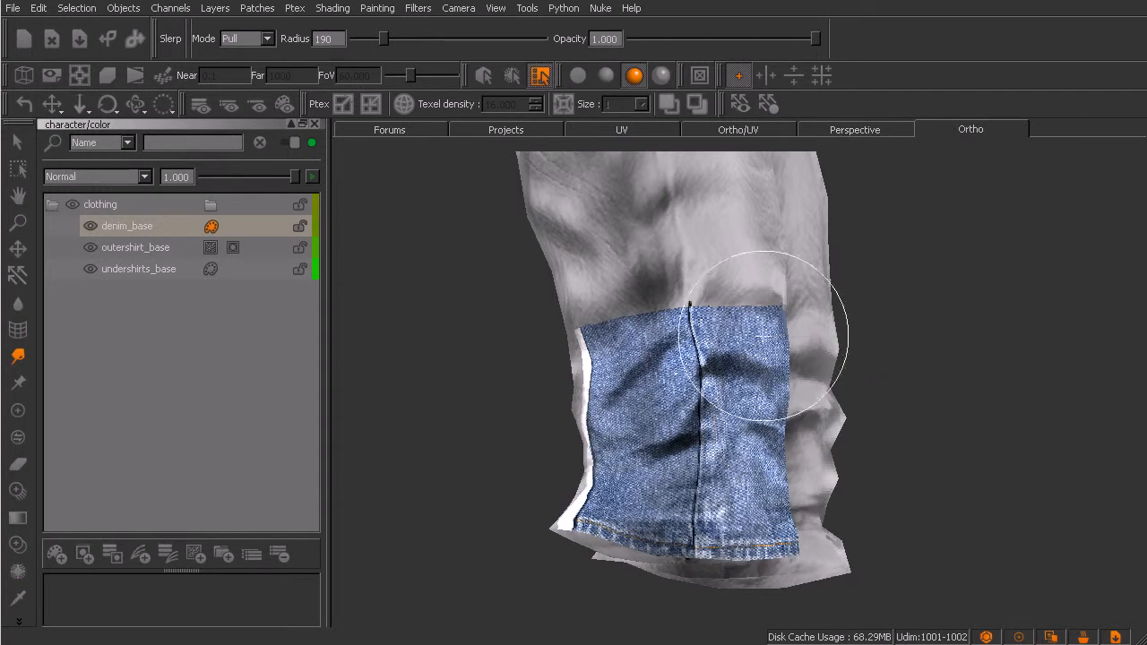
pyautogui.click(647, 132)
# Position the denim image beside the baked patch and paint it through up to the leg's opposite UV edge
pyautogui.keyDown('alt'); pyautogui.moveTo(803, 485); pyautogui.dragTo(663, 490, button='middle'); pyautogui.keyUp('alt')
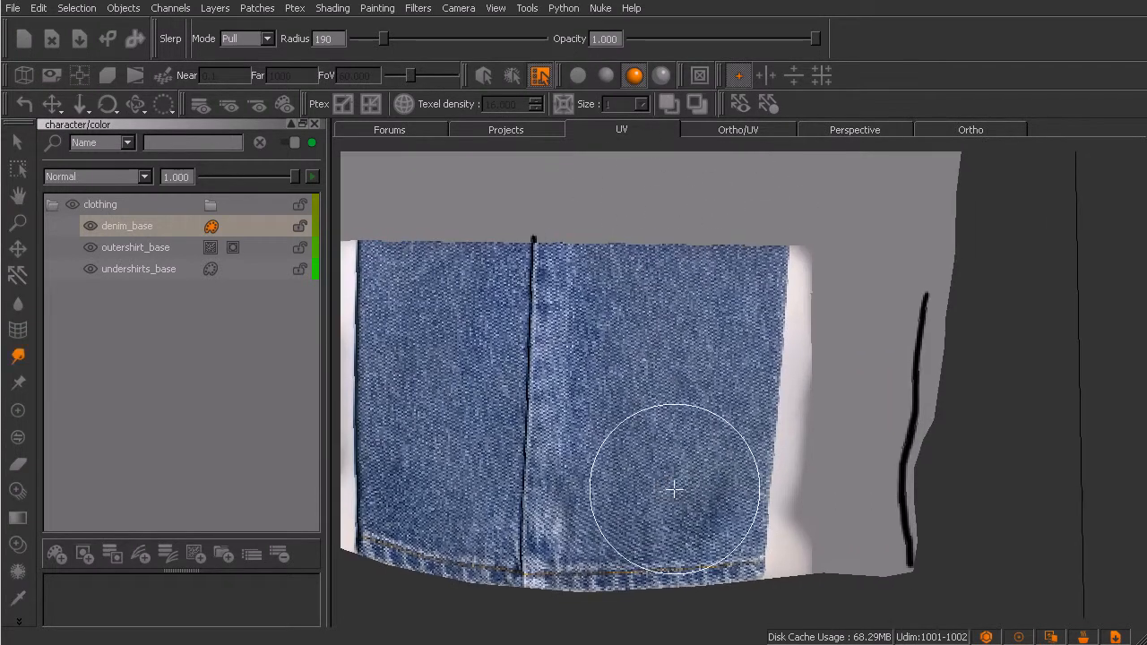
pyautogui.press('t')
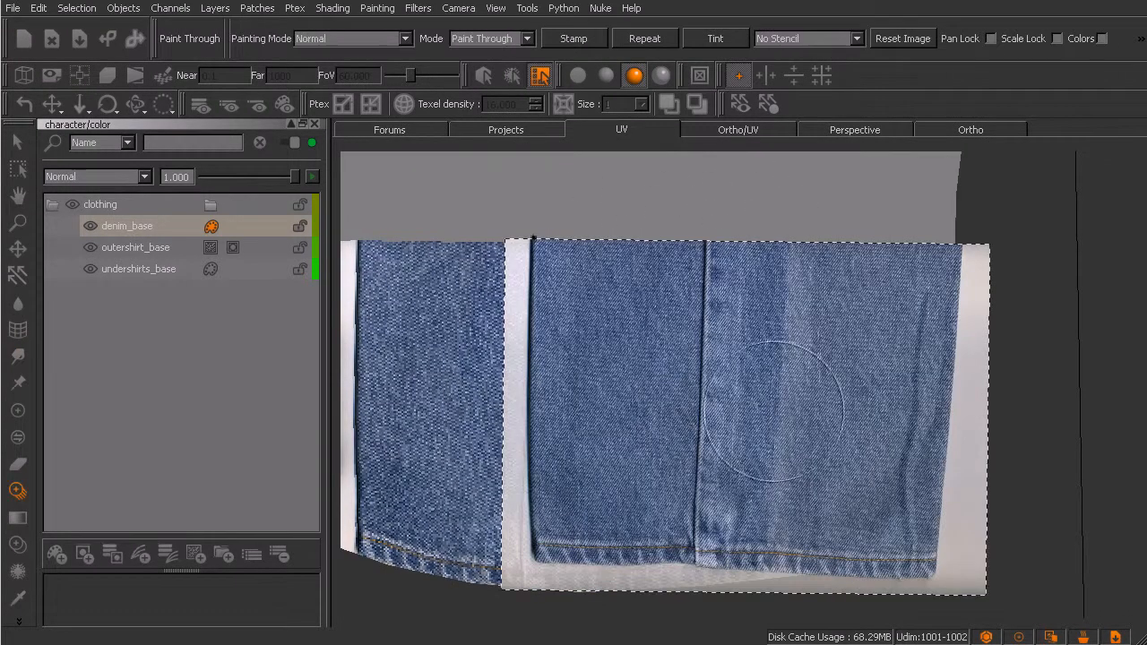
pyautogui.moveTo(799, 466)
pyautogui.keyDown('alt'); pyautogui.mouseDown(button='middle')
pyautogui.moveTo(730, 463)
pyautogui.moveTo(705, 475)
pyautogui.moveTo(747, 458)
pyautogui.mouseUp(button='middle'); pyautogui.keyUp('alt')
pyautogui.moveTo(796, 456)
pyautogui.keyDown('shift'); pyautogui.mouseDown()
pyautogui.moveTo(809, 458)
pyautogui.moveTo(822, 407)
pyautogui.moveTo(794, 484)
pyautogui.moveTo(825, 437)
pyautogui.mouseUp(); pyautogui.keyUp('shift')
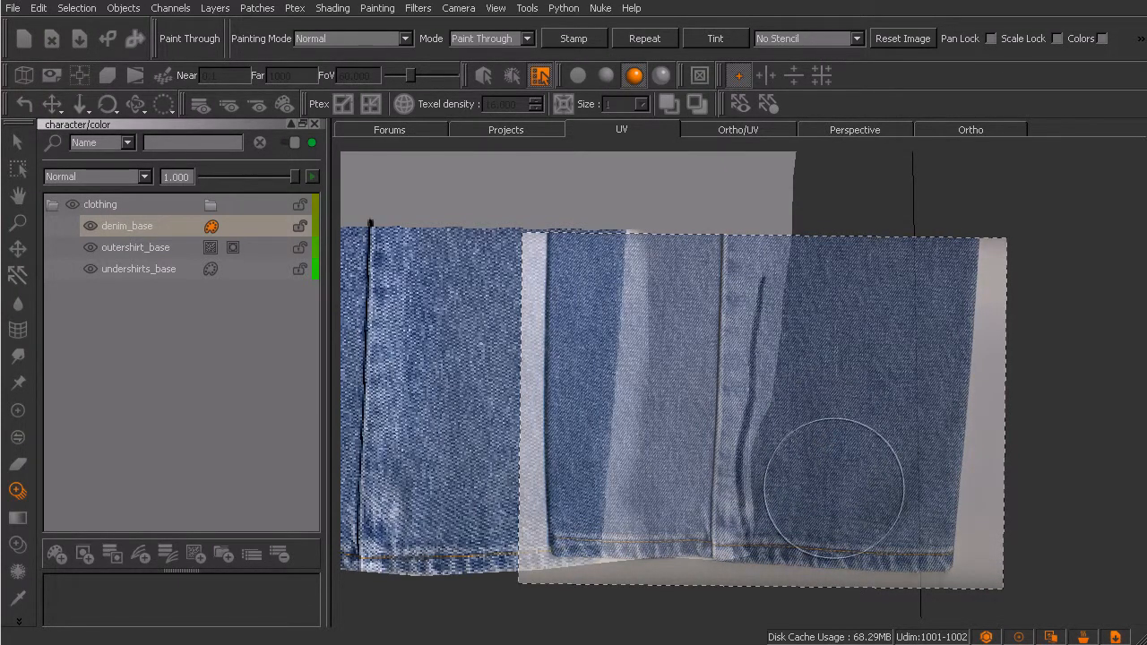
pyautogui.keyDown('alt'); pyautogui.moveTo(825, 481); pyautogui.dragTo(810, 487, button='middle'); pyautogui.keyUp('alt')
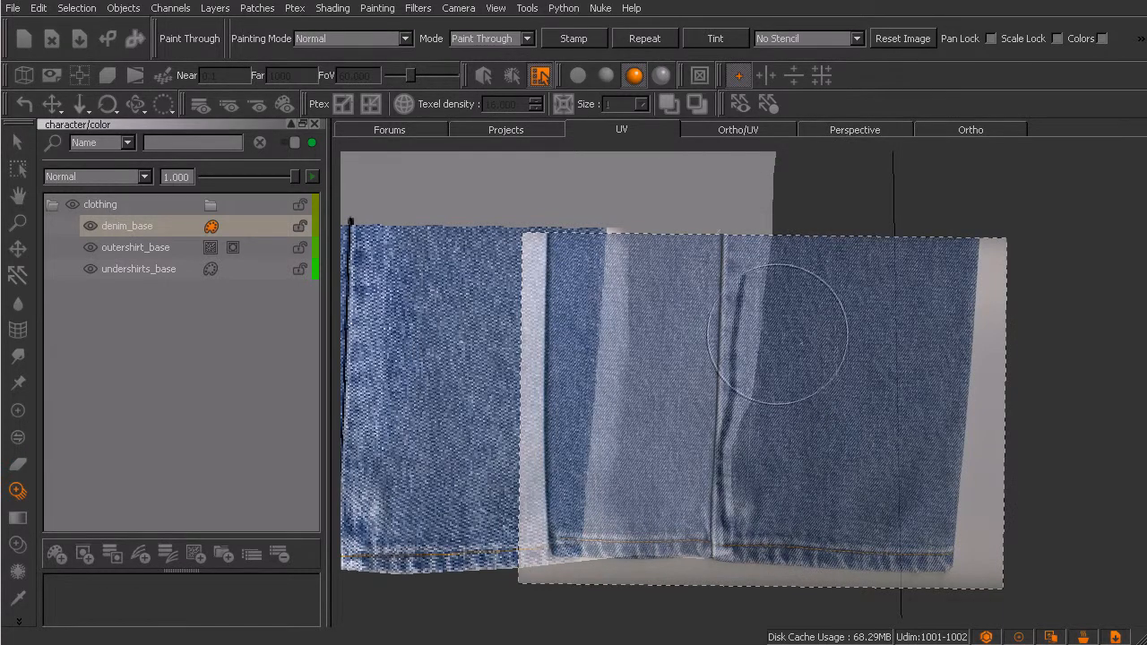
pyautogui.moveTo(726, 301)
pyautogui.mouseDown()
pyautogui.moveTo(742, 308)
pyautogui.moveTo(686, 251)
pyautogui.moveTo(609, 296)
pyautogui.moveTo(632, 403)
pyautogui.moveTo(716, 421)
pyautogui.moveTo(700, 452)
pyautogui.moveTo(713, 479)
pyautogui.moveTo(654, 529)
pyautogui.moveTo(587, 502)
pyautogui.moveTo(554, 538)
pyautogui.moveTo(542, 376)
pyautogui.moveTo(569, 241)
pyautogui.moveTo(593, 224)
pyautogui.mouseUp()
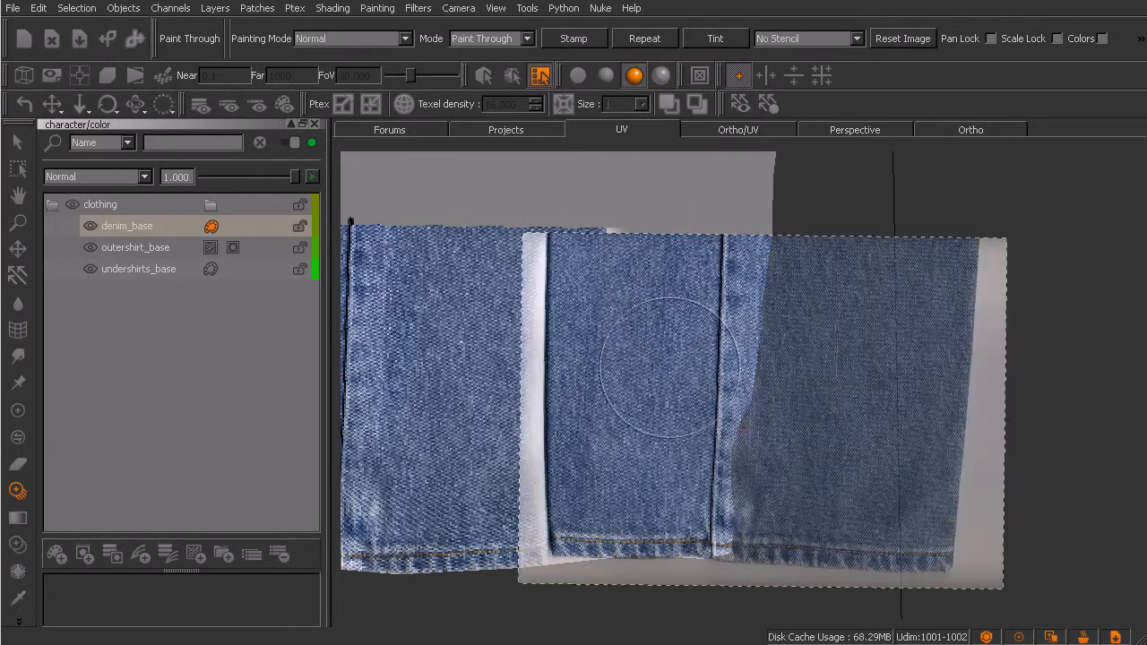
# Erase the white strip between the two denim patches at radius 30, and close the hem gap with the Slerp tool
pyautogui.press('e')
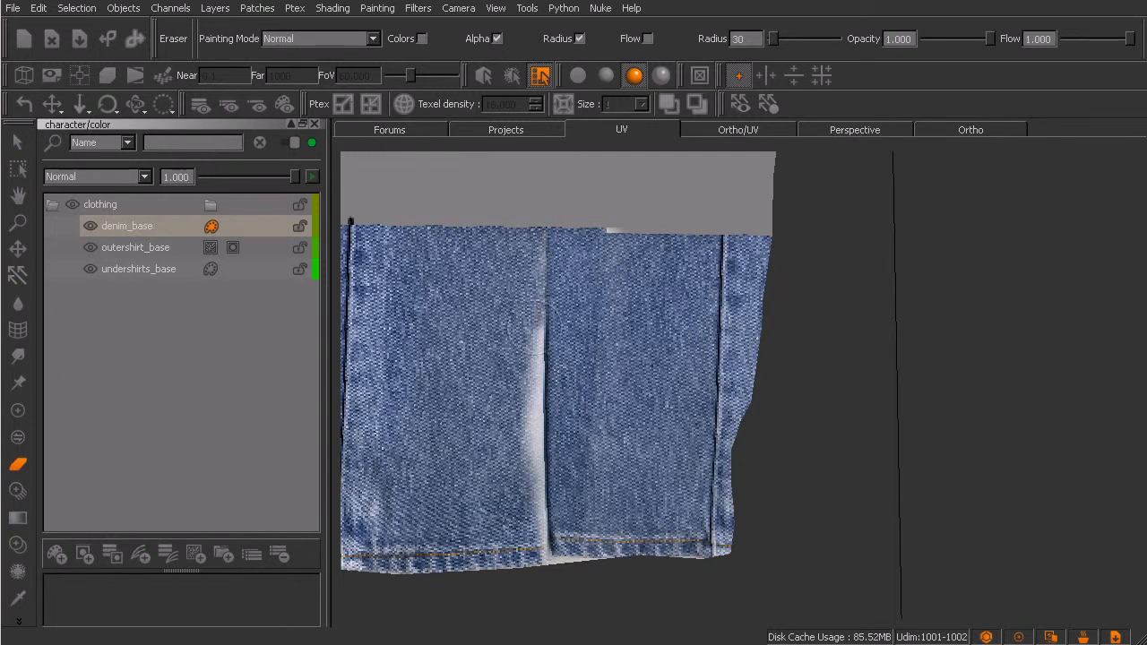
pyautogui.moveTo(543, 229)
pyautogui.mouseDown()
pyautogui.moveTo(524, 512)
pyautogui.moveTo(533, 429)
pyautogui.moveTo(542, 439)
pyautogui.mouseUp()
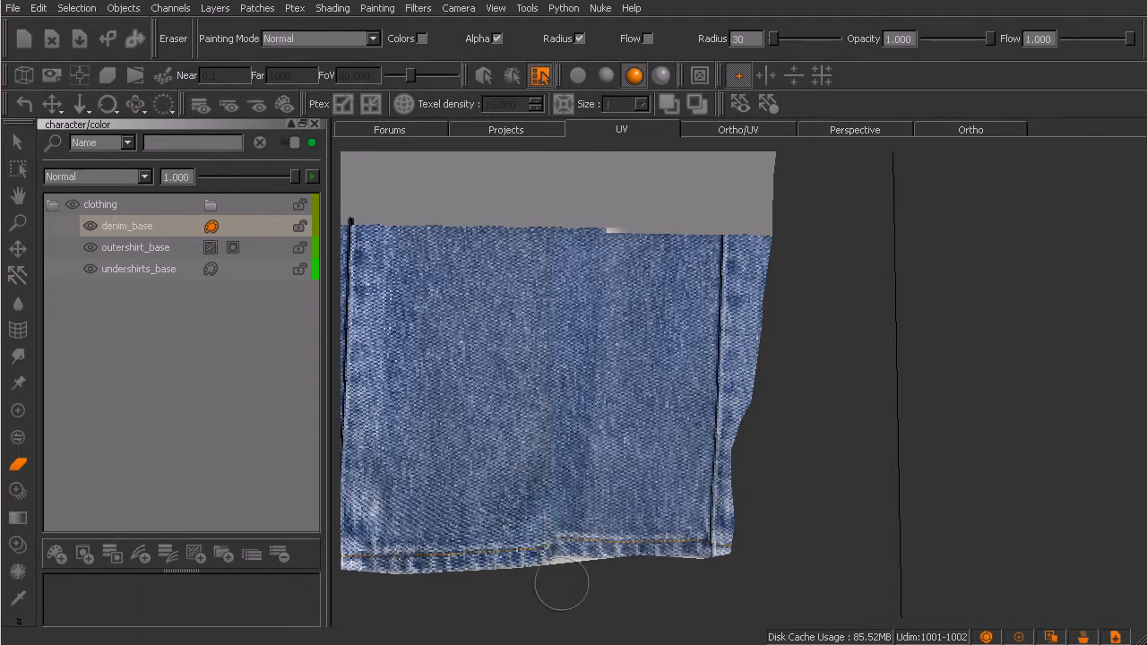
pyautogui.click(17, 358)
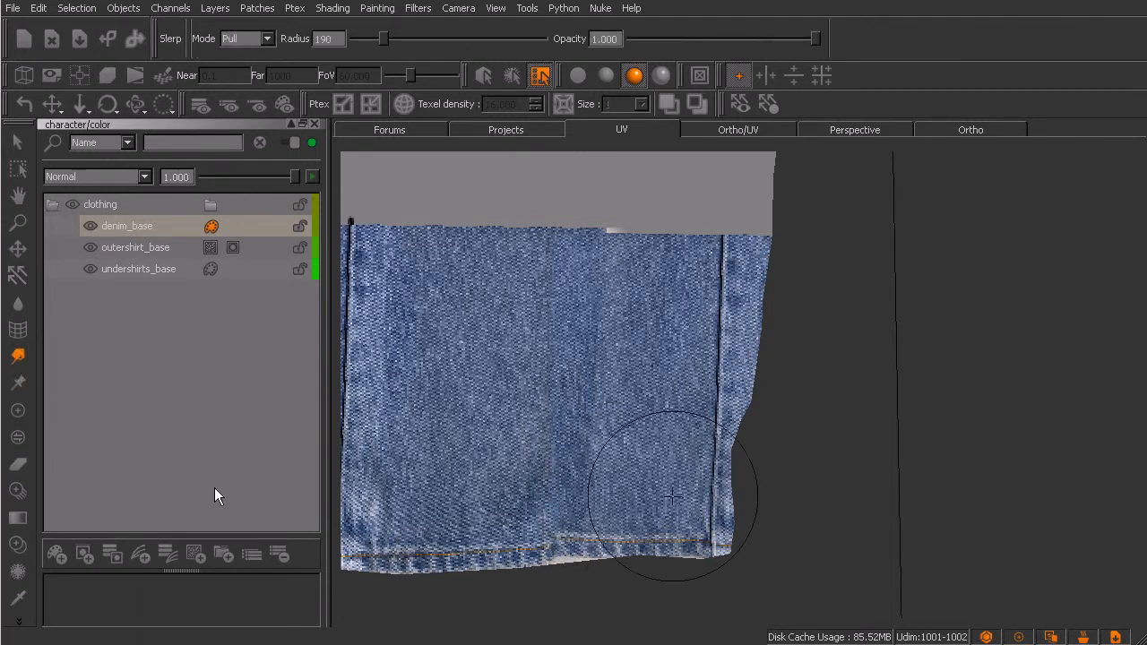
pyautogui.moveTo(570, 544)
pyautogui.mouseDown()
pyautogui.moveTo(580, 534)
pyautogui.moveTo(565, 548)
pyautogui.moveTo(553, 517)
pyautogui.moveTo(555, 532)
pyautogui.mouseUp()
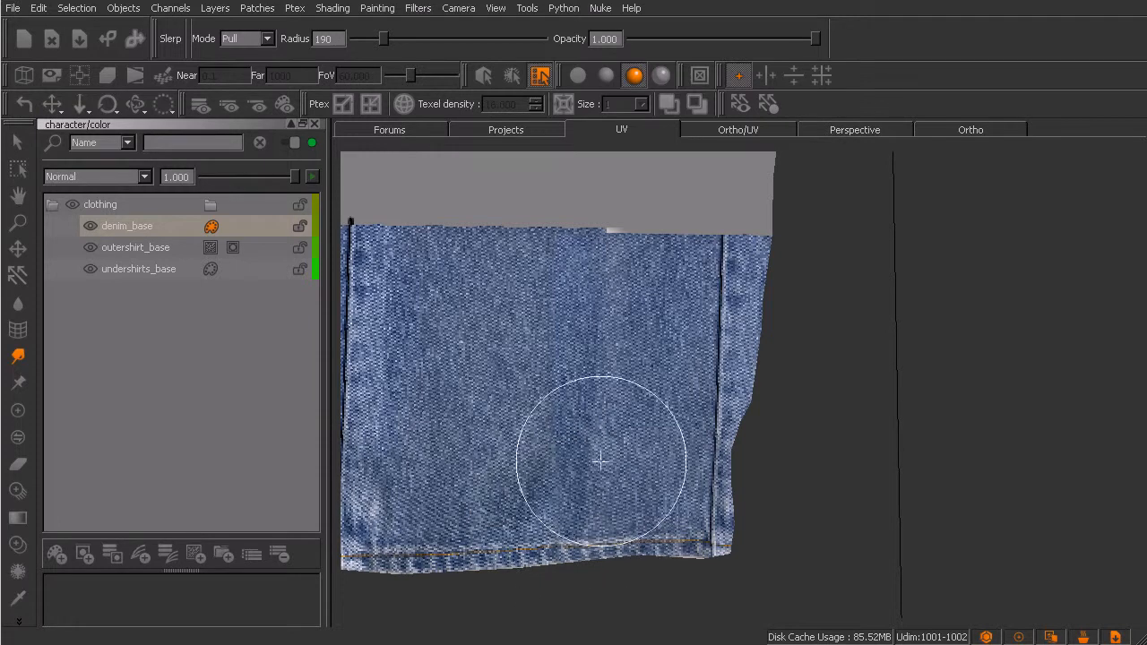
# Warp the side seam along the leg's UV edge with Slerp, reducing the radius to 102, and undo the last pull
pyautogui.moveTo(726, 283); pyautogui.dragTo(725, 236)
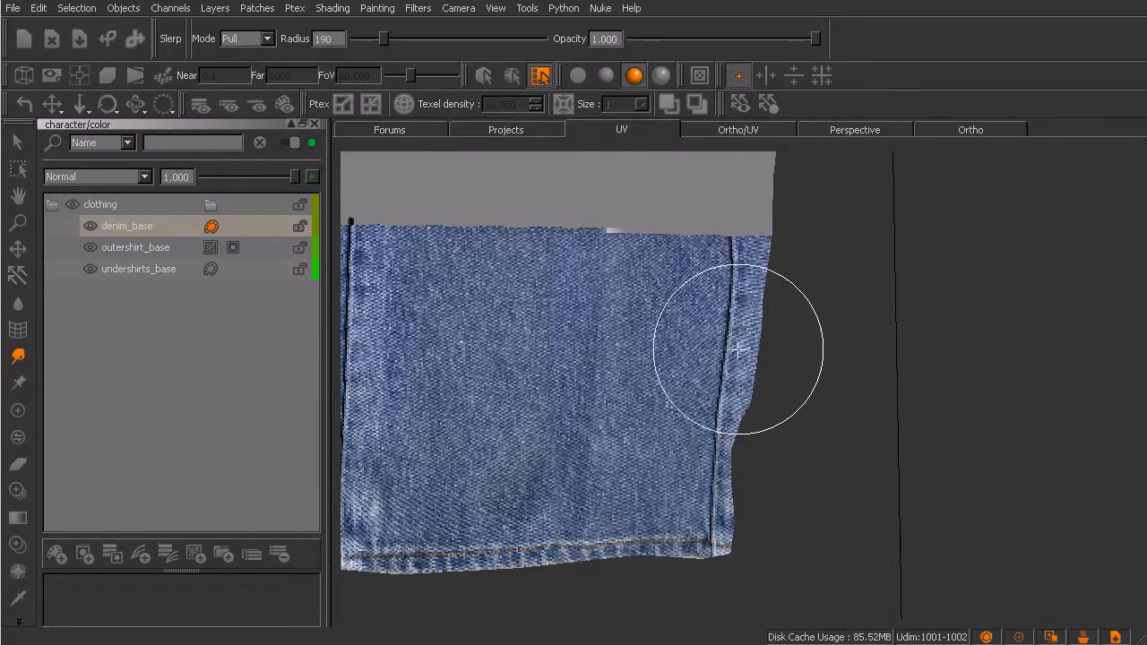
pyautogui.moveTo(719, 270); pyautogui.dragTo(734, 270)
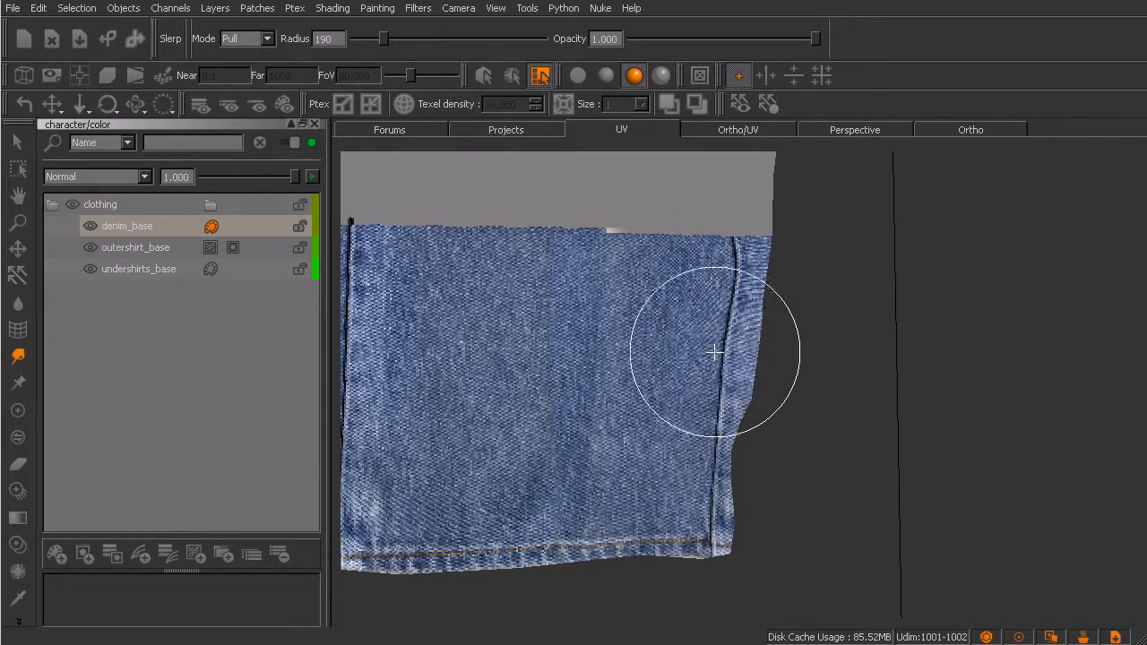
pyautogui.moveTo(729, 381)
pyautogui.mouseDown()
pyautogui.moveTo(714, 415)
pyautogui.moveTo(713, 372)
pyautogui.mouseUp()
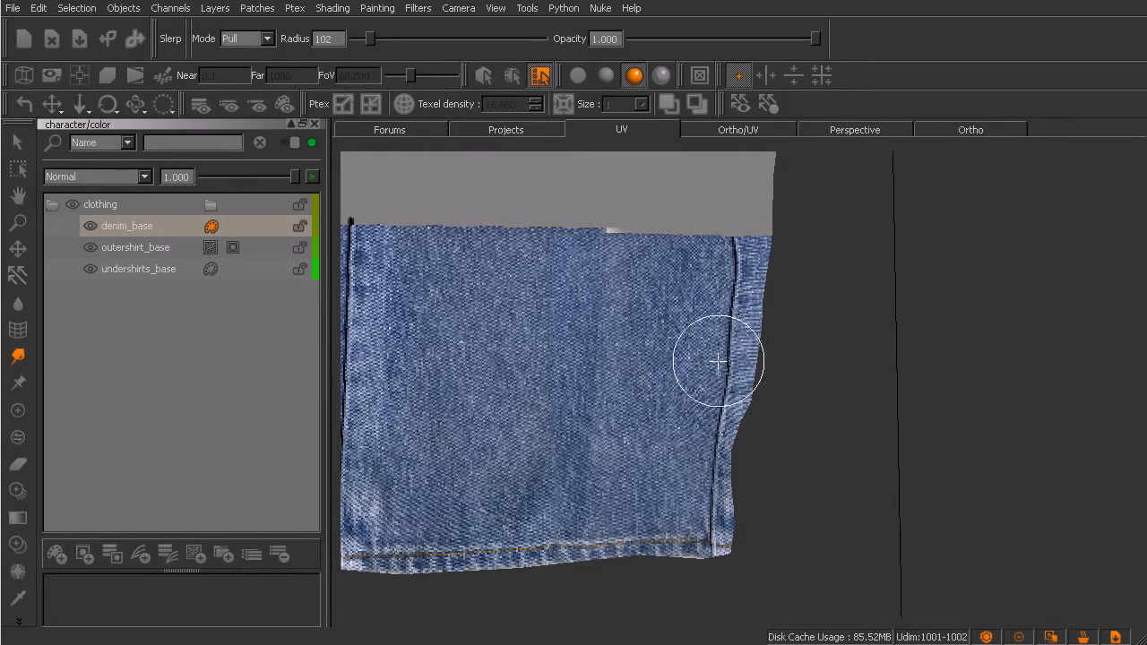
pyautogui.moveTo(712, 455)
pyautogui.mouseDown()
pyautogui.moveTo(713, 508)
pyautogui.moveTo(717, 487)
pyautogui.mouseUp()
pyautogui.moveTo(738, 367)
pyautogui.mouseDown()
pyautogui.moveTo(735, 230)
pyautogui.moveTo(724, 248)
pyautogui.moveTo(744, 330)
pyautogui.moveTo(716, 253)
pyautogui.moveTo(736, 431)
pyautogui.mouseUp()
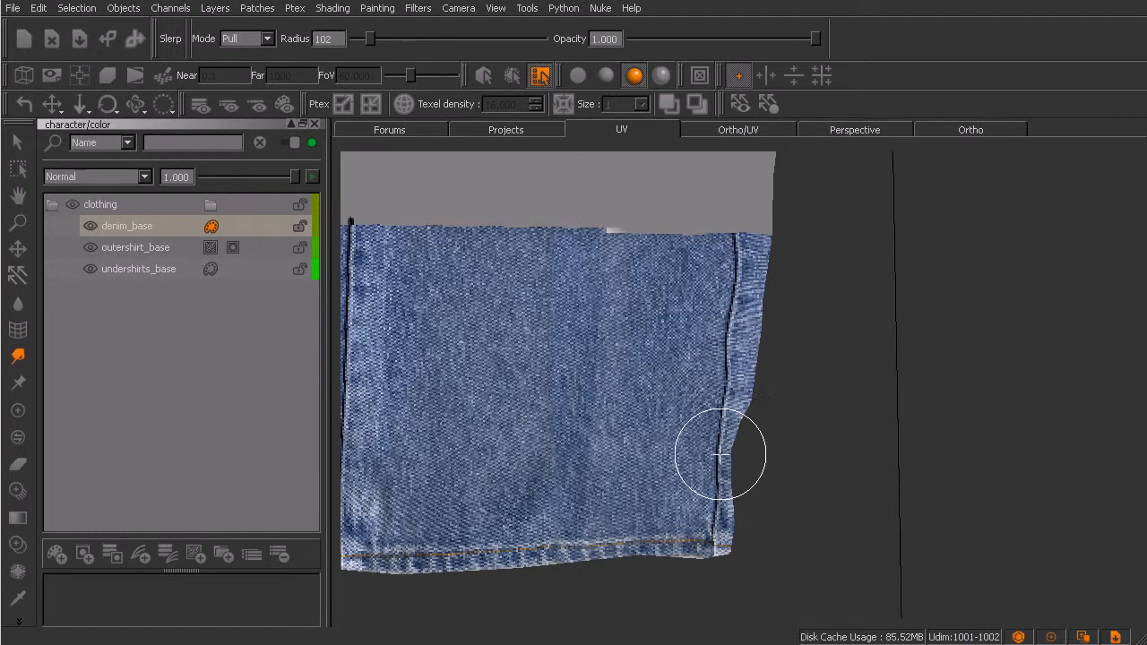
pyautogui.hotkey('ctrl', 'z')
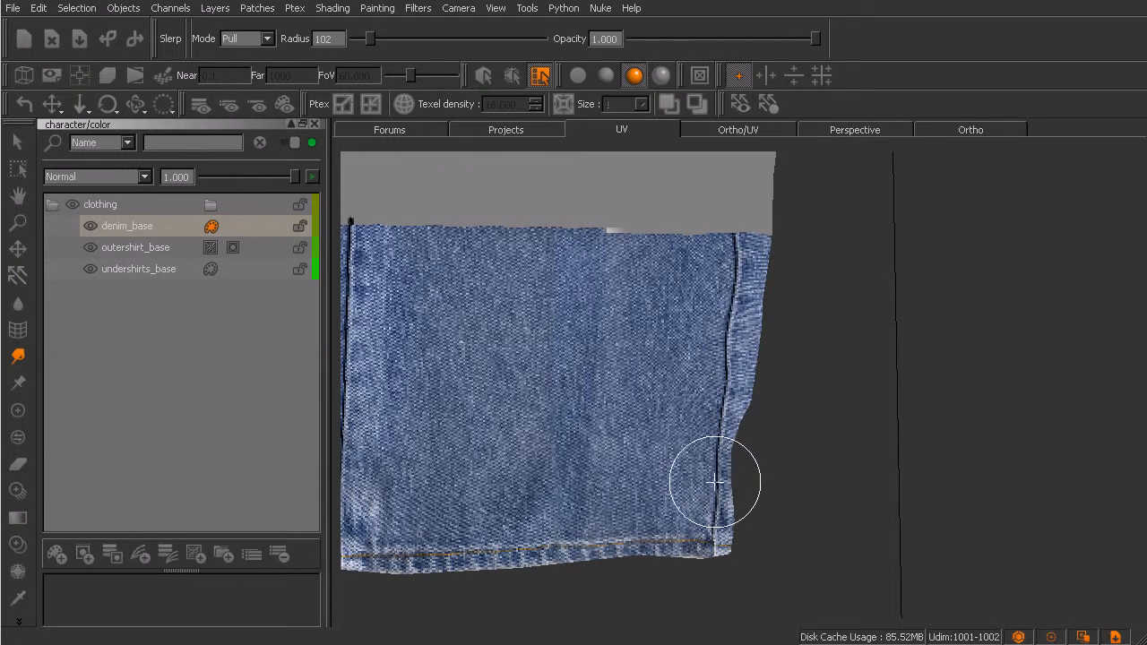
pyautogui.press('Tab')
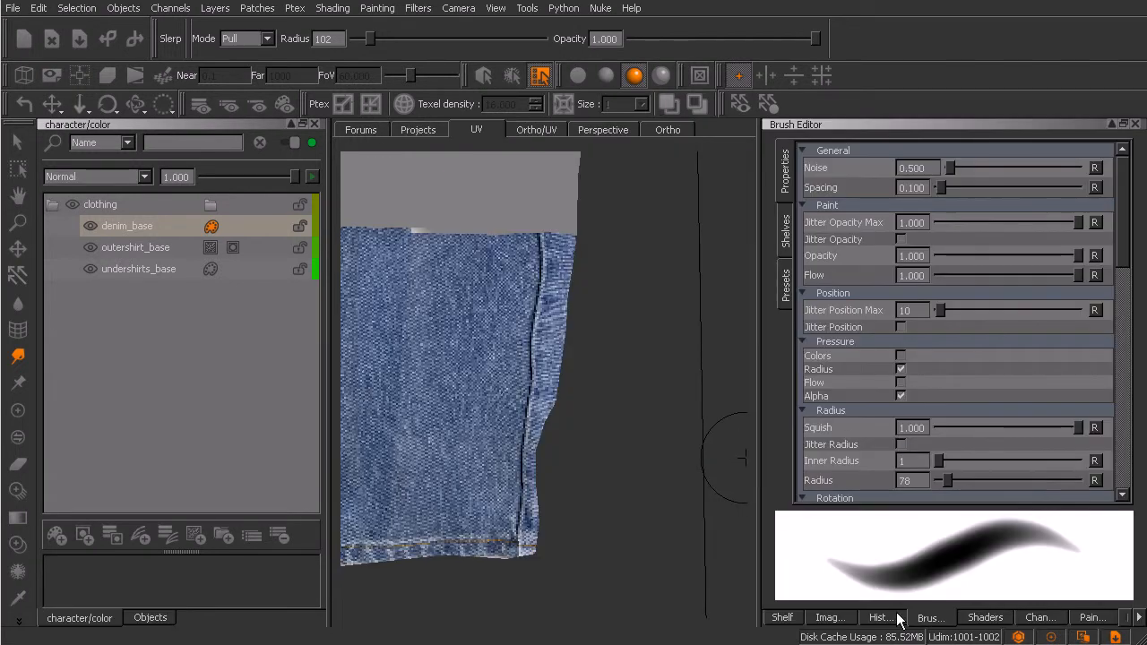
# Open the undo history, pull the hem corner beside the side seam with Slerp, and bake the denim patch
pyautogui.click(878, 618)
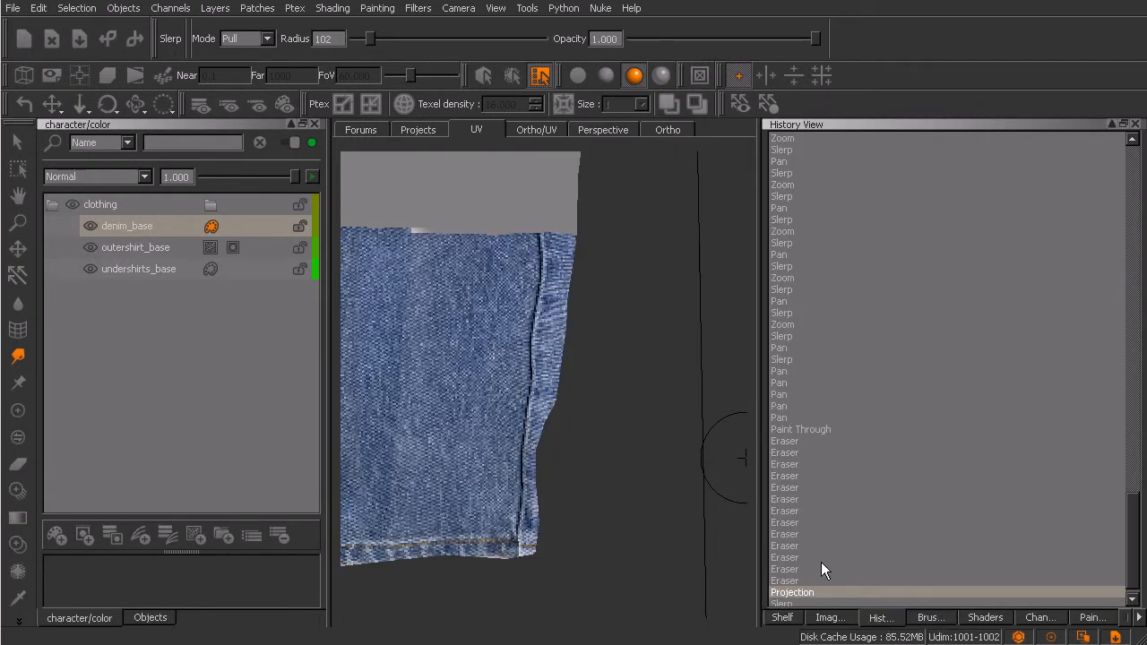
pyautogui.click(800, 580)
pyautogui.moveTo(497, 550)
pyautogui.mouseDown()
pyautogui.moveTo(508, 558)
pyautogui.moveTo(497, 549)
pyautogui.mouseUp()
pyautogui.press('b')
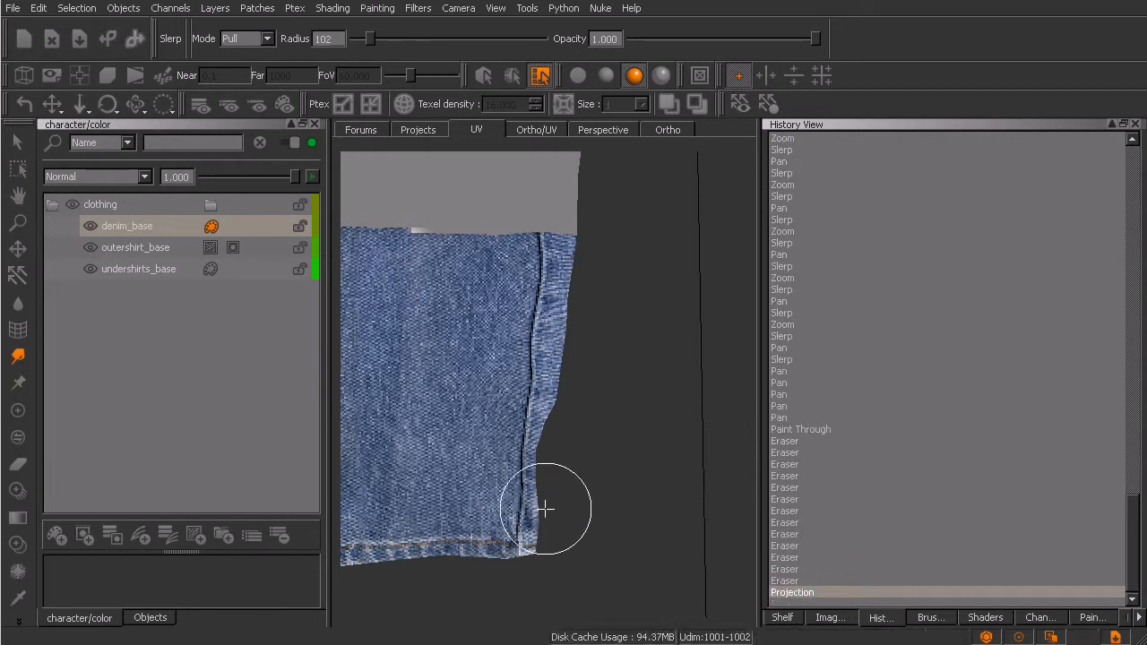
# Examine the baked denim, the hem and the white strip around the 3D pant leg in the Ortho view
pyautogui.click(666, 132)
pyautogui.keyDown('alt'); pyautogui.moveTo(623, 486); pyautogui.dragTo(683, 498); pyautogui.keyUp('alt')
pyautogui.keyDown('alt'); pyautogui.moveTo(558, 499); pyautogui.dragTo(493, 497); pyautogui.keyUp('alt')
pyautogui.keyDown('alt'); pyautogui.moveTo(529, 498); pyautogui.dragTo(537, 485, button='middle'); pyautogui.keyUp('alt')
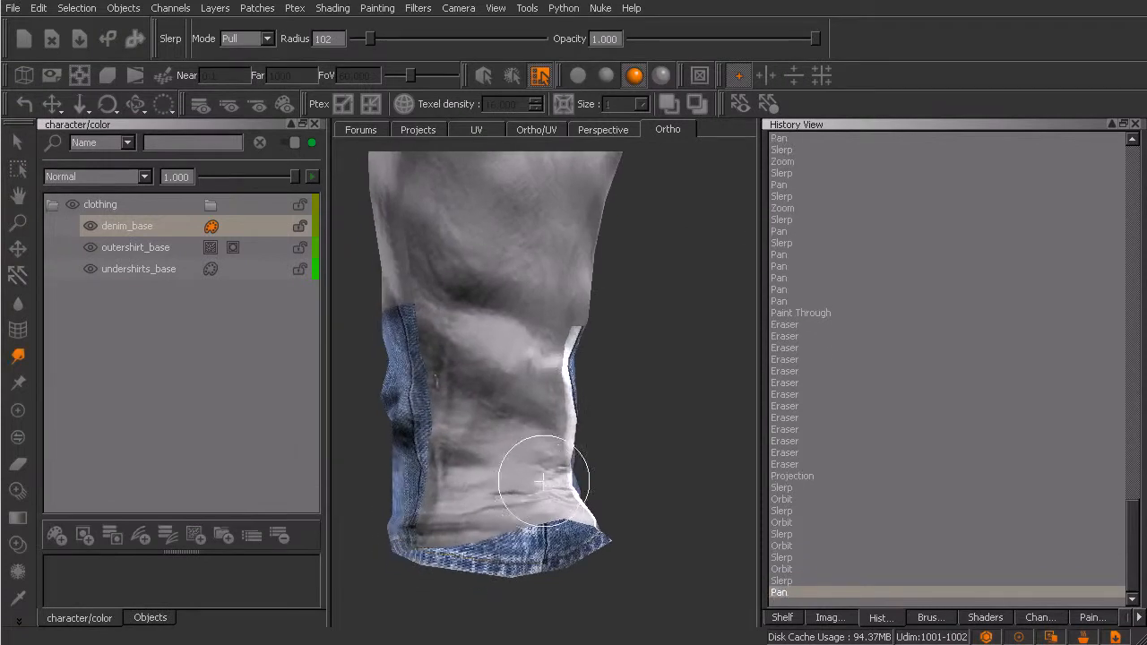
pyautogui.keyDown('alt'); pyautogui.moveTo(537, 486); pyautogui.dragTo(514, 479, button='right'); pyautogui.keyUp('alt')
pyautogui.keyDown('alt'); pyautogui.moveTo(514, 478); pyautogui.dragTo(545, 491, button='middle'); pyautogui.keyUp('alt')
pyautogui.keyDown('alt'); pyautogui.moveTo(545, 491); pyautogui.dragTo(540, 498); pyautogui.keyUp('alt')
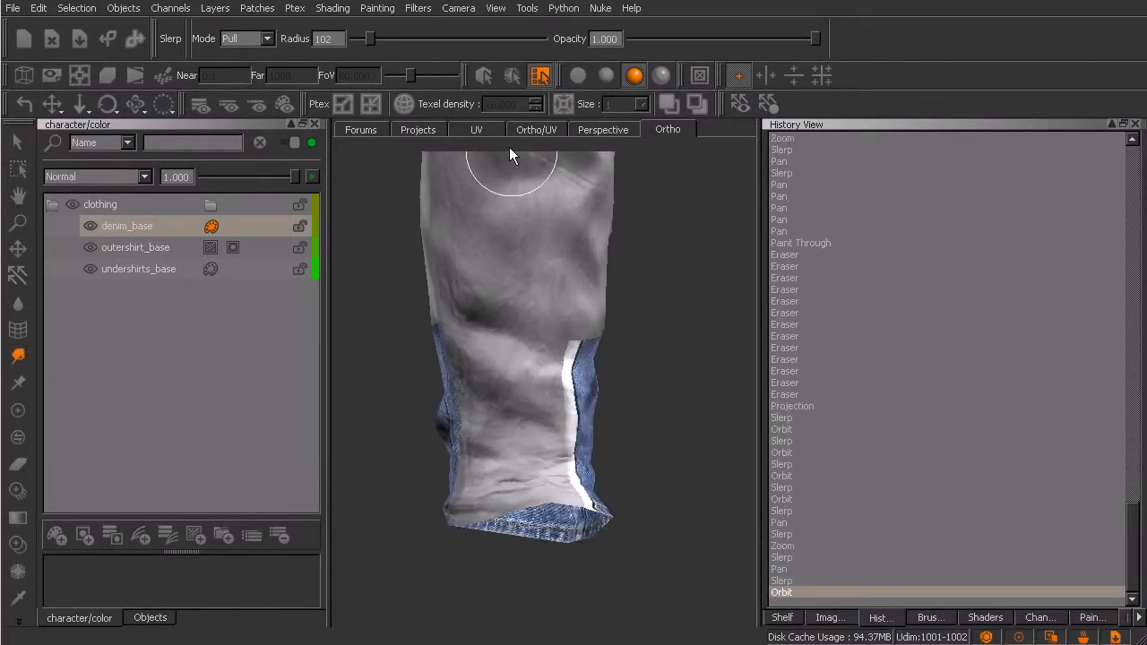
# In the UV view, rotate and position the denim image over the bare area beside the white strip and paint it through up to the UV edge
pyautogui.click(477, 130)
pyautogui.keyDown('alt'); pyautogui.moveTo(524, 468); pyautogui.dragTo(590, 452, button='middle'); pyautogui.keyUp('alt')
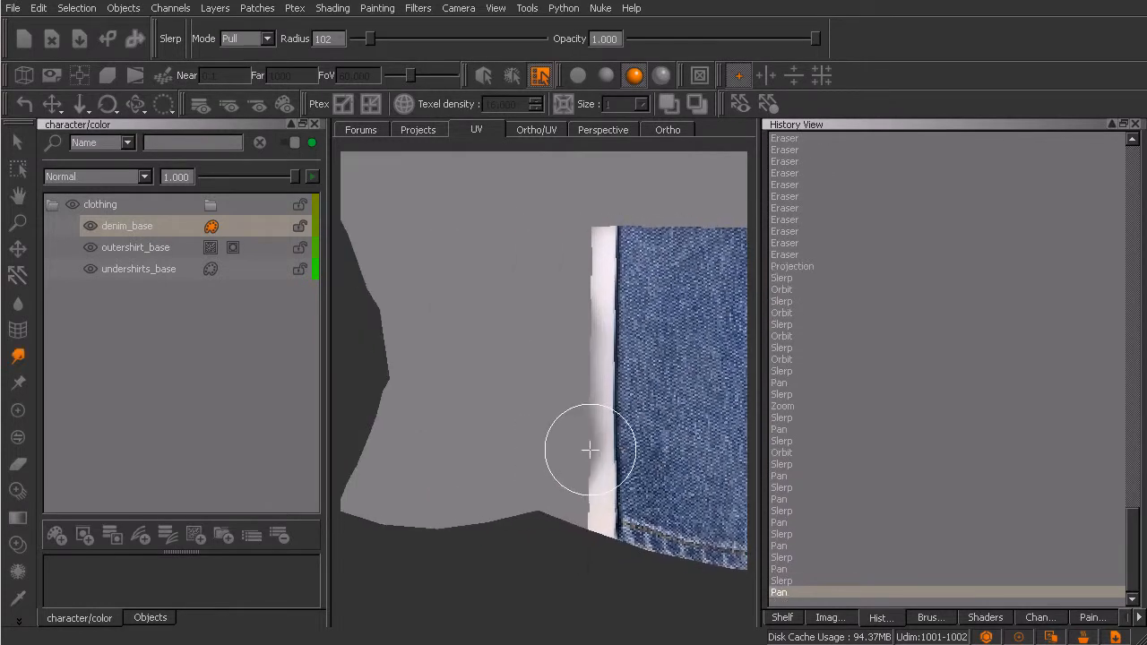
pyautogui.press('t')
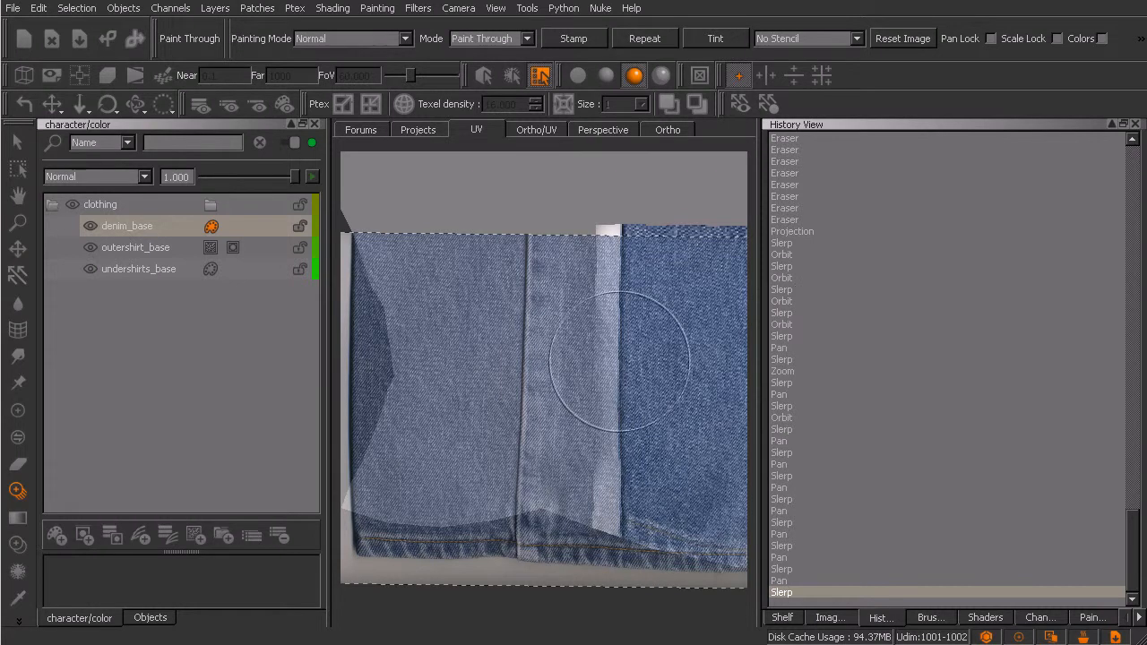
pyautogui.press('Tab')
pyautogui.moveTo(858, 462)
pyautogui.keyDown('shift'); pyautogui.mouseDown()
pyautogui.moveTo(816, 440)
pyautogui.moveTo(729, 438)
pyautogui.mouseUp(); pyautogui.keyUp('shift')
pyautogui.moveTo(813, 443)
pyautogui.keyDown('shift'); pyautogui.mouseDown()
pyautogui.moveTo(792, 439)
pyautogui.moveTo(798, 425)
pyautogui.moveTo(815, 459)
pyautogui.moveTo(837, 461)
pyautogui.mouseUp(); pyautogui.keyUp('shift')
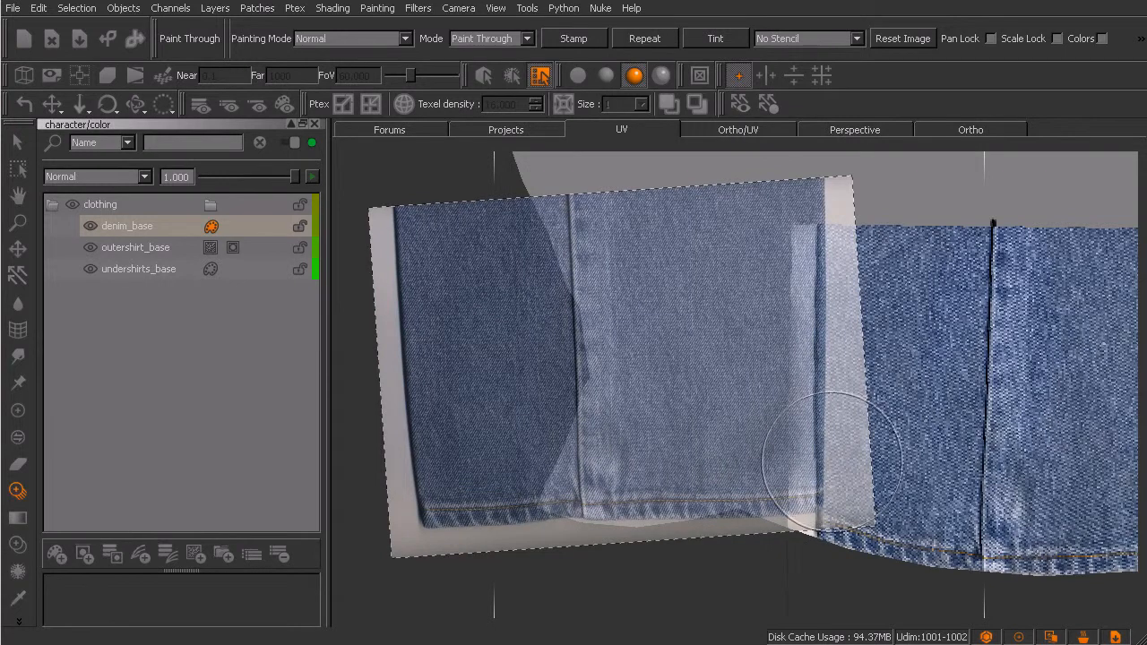
pyautogui.click(782, 453)
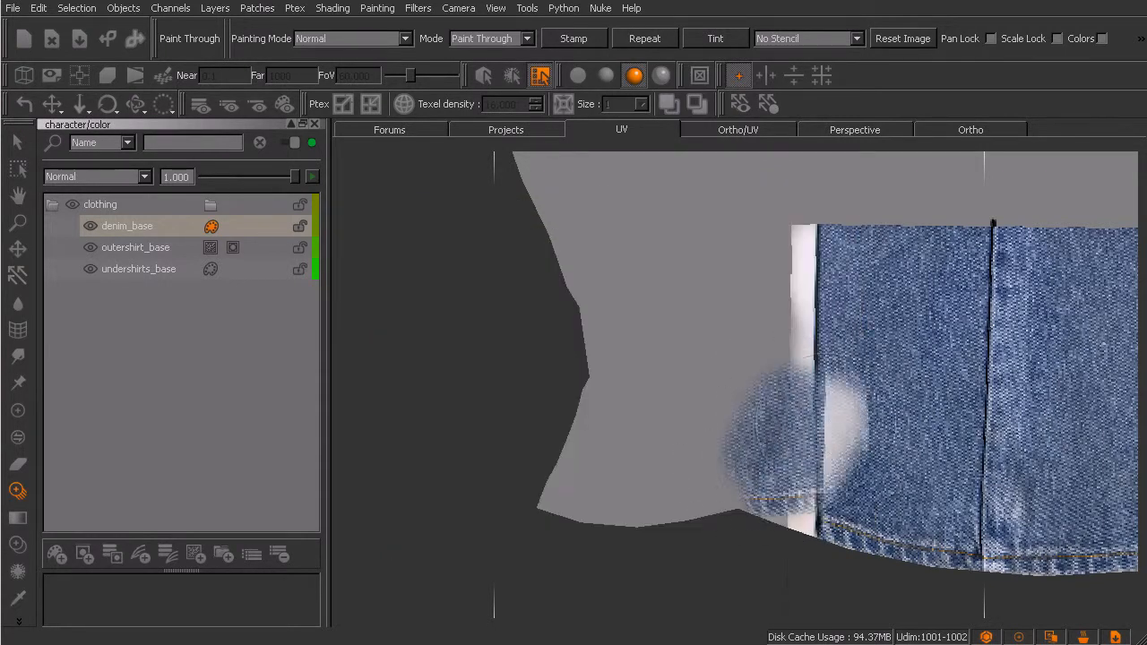
pyautogui.moveTo(789, 466)
pyautogui.mouseDown()
pyautogui.moveTo(761, 295)
pyautogui.moveTo(730, 235)
pyautogui.moveTo(681, 234)
pyautogui.moveTo(578, 269)
pyautogui.moveTo(538, 421)
pyautogui.moveTo(624, 378)
pyautogui.moveTo(619, 502)
pyautogui.moveTo(728, 502)
pyautogui.mouseUp()
pyautogui.moveTo(831, 438)
pyautogui.mouseDown()
pyautogui.moveTo(829, 193)
pyautogui.moveTo(634, 192)
pyautogui.mouseUp()
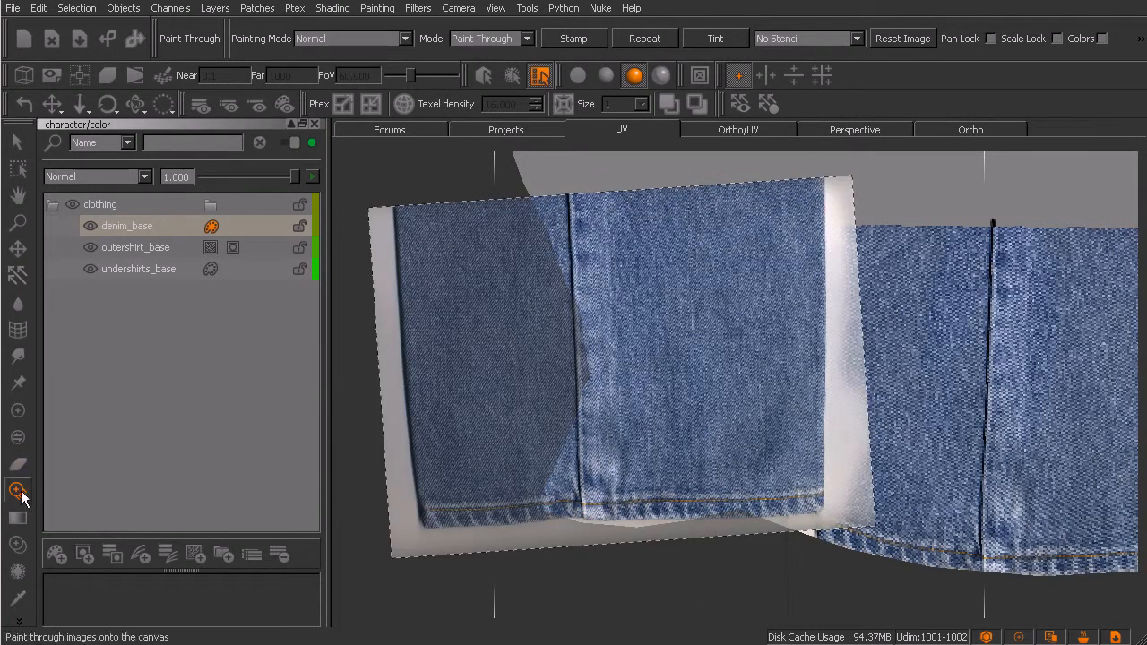
# Warp the side seam past the leg's UV edge and the hem along its lower edge with Slerp at radius 228
pyautogui.click(18, 356)
pyautogui.moveTo(567, 285); pyautogui.dragTo(605, 285)
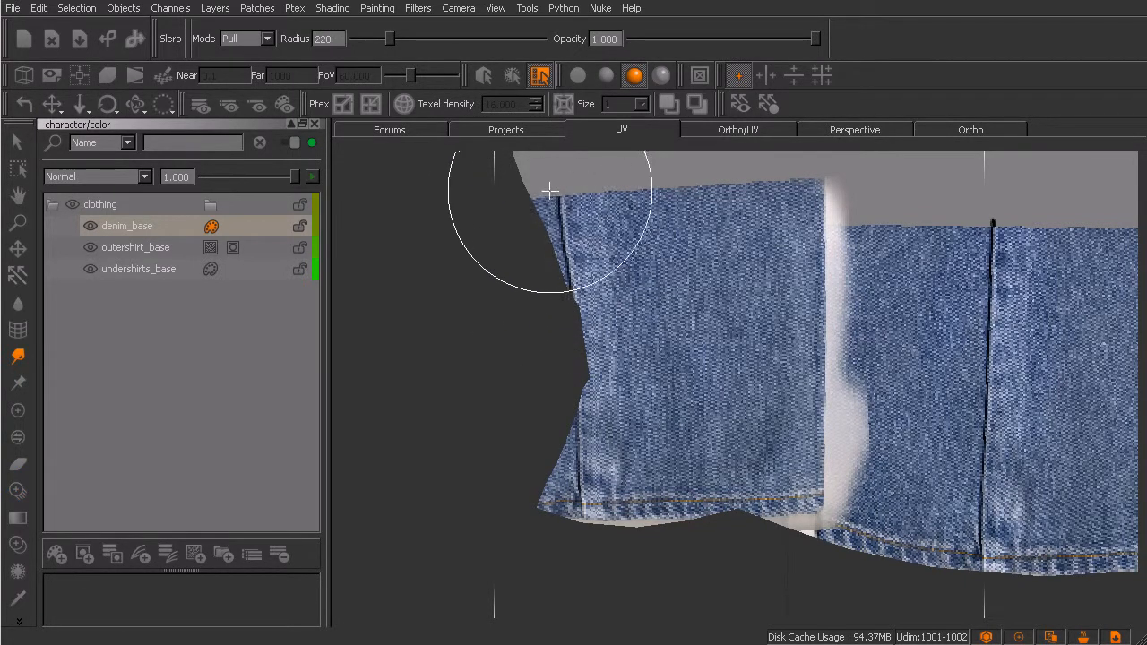
pyautogui.moveTo(637, 225)
pyautogui.mouseDown()
pyautogui.moveTo(632, 299)
pyautogui.moveTo(595, 294)
pyautogui.mouseUp()
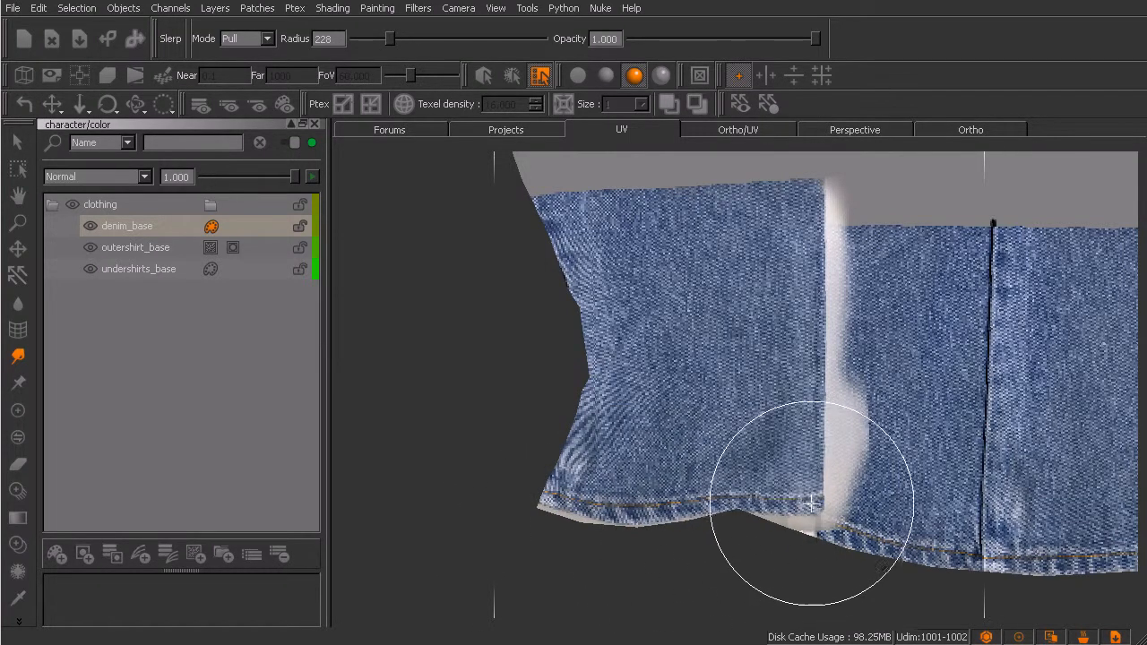
pyautogui.moveTo(842, 517)
pyautogui.mouseDown()
pyautogui.moveTo(865, 519)
pyautogui.moveTo(871, 538)
pyautogui.mouseUp()
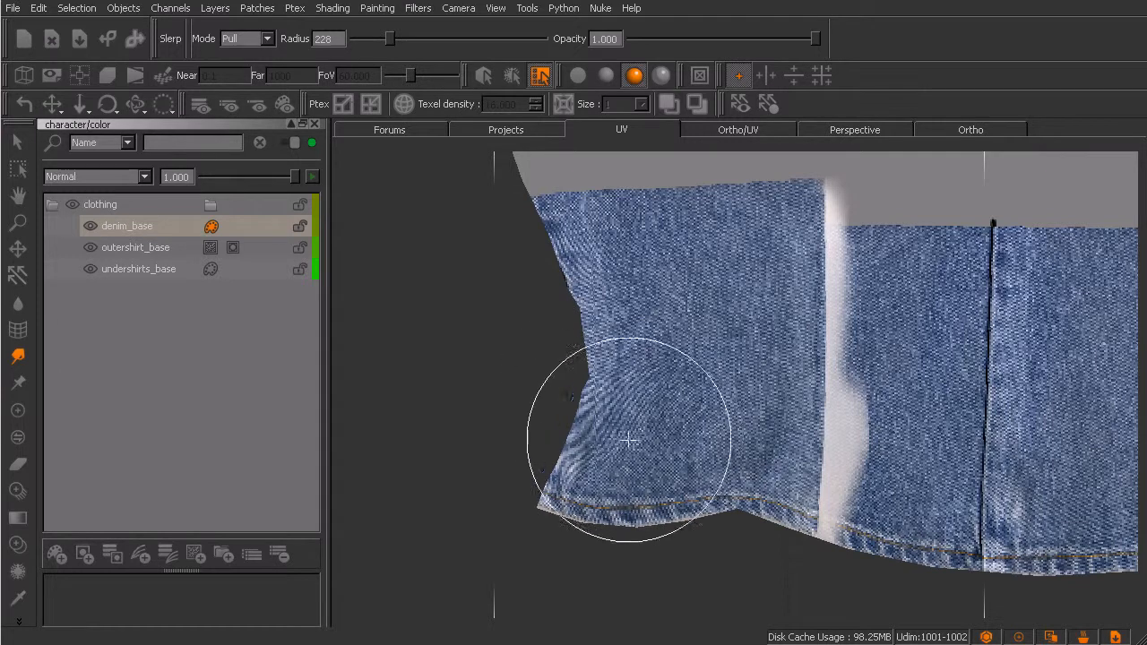
# Shift the denim image sideways and paint clean denim through over the stretched weave near the UV edge
pyautogui.press('t')
pyautogui.keyDown('shift'); pyautogui.moveTo(712, 398); pyautogui.dragTo(624, 413); pyautogui.keyUp('shift')
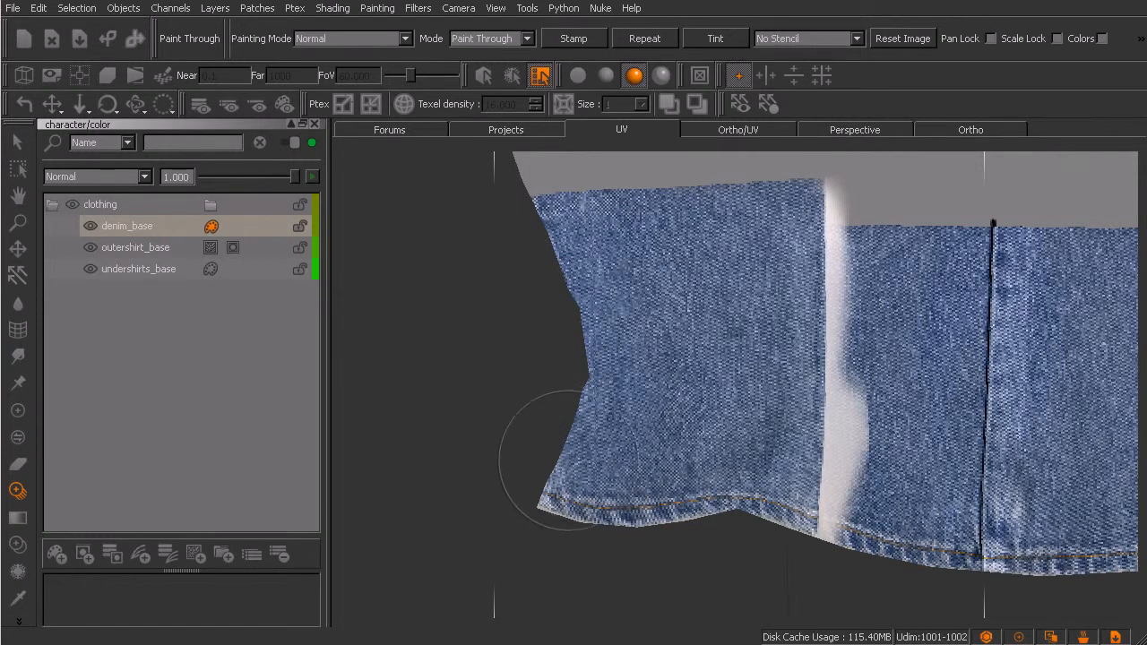
pyautogui.press('t')
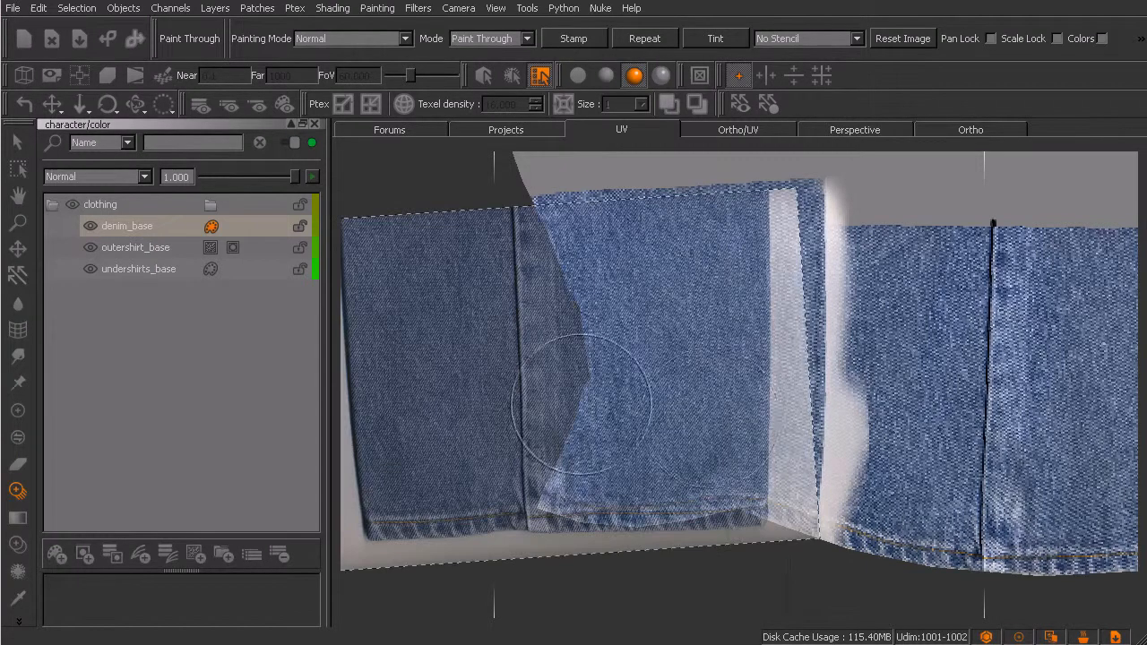
# Reduce the Slerp radius to 106 and pull the hem to follow the raised point of the lower UV edge
pyautogui.click(17, 356)
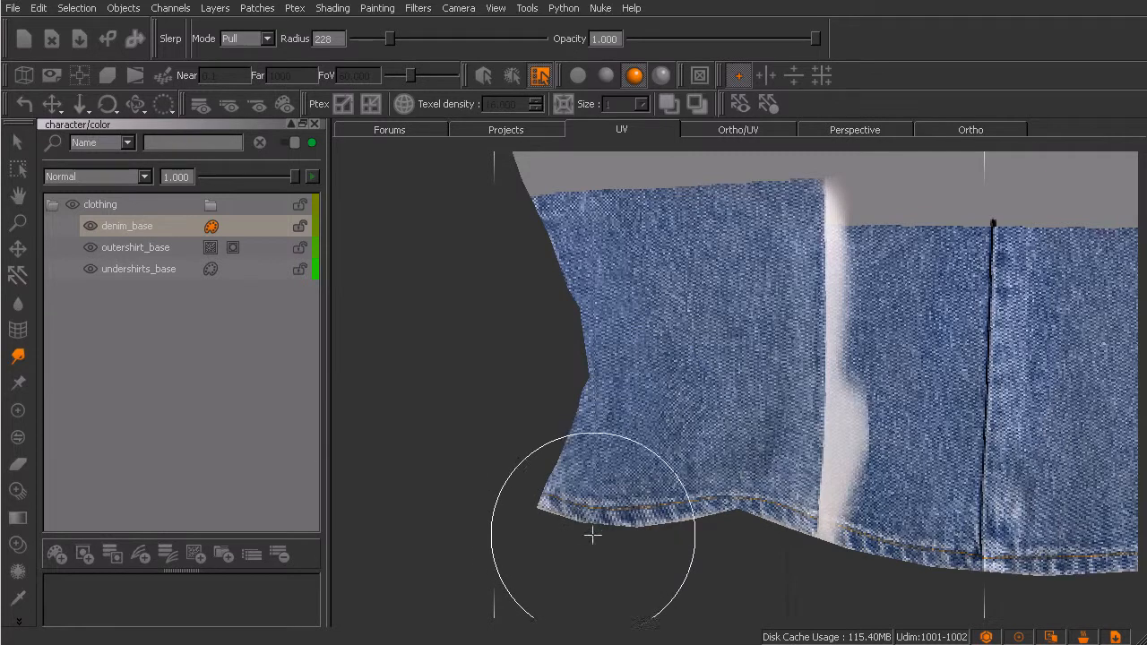
pyautogui.press('r')
pyautogui.moveTo(741, 471); pyautogui.dragTo(634, 472)
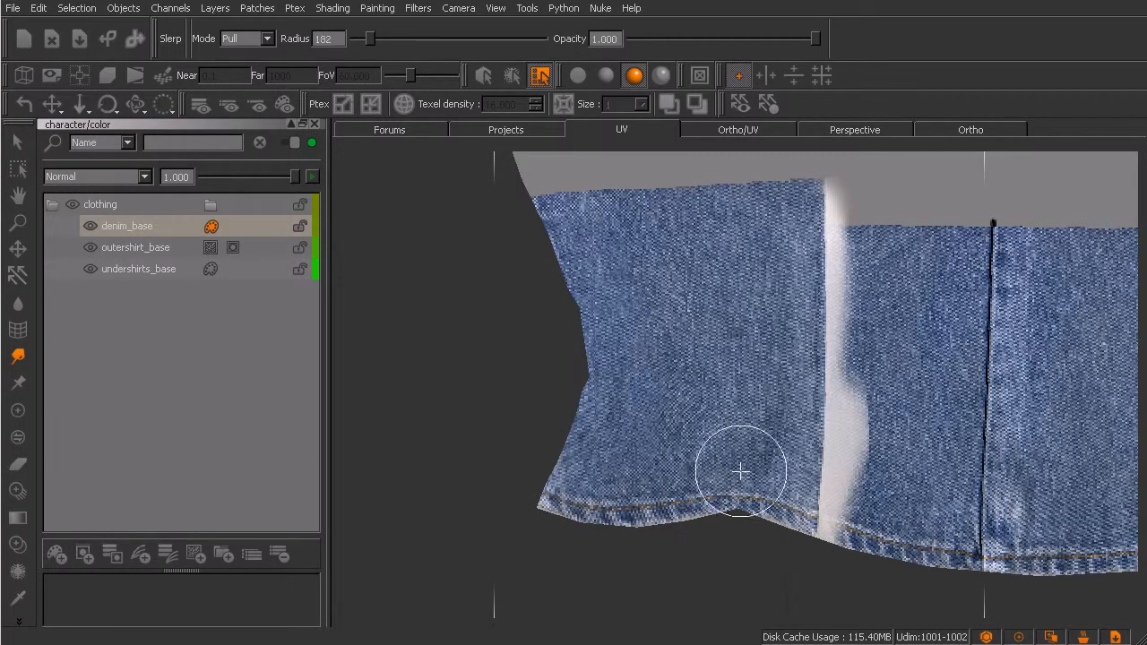
pyautogui.moveTo(742, 502); pyautogui.dragTo(737, 503)
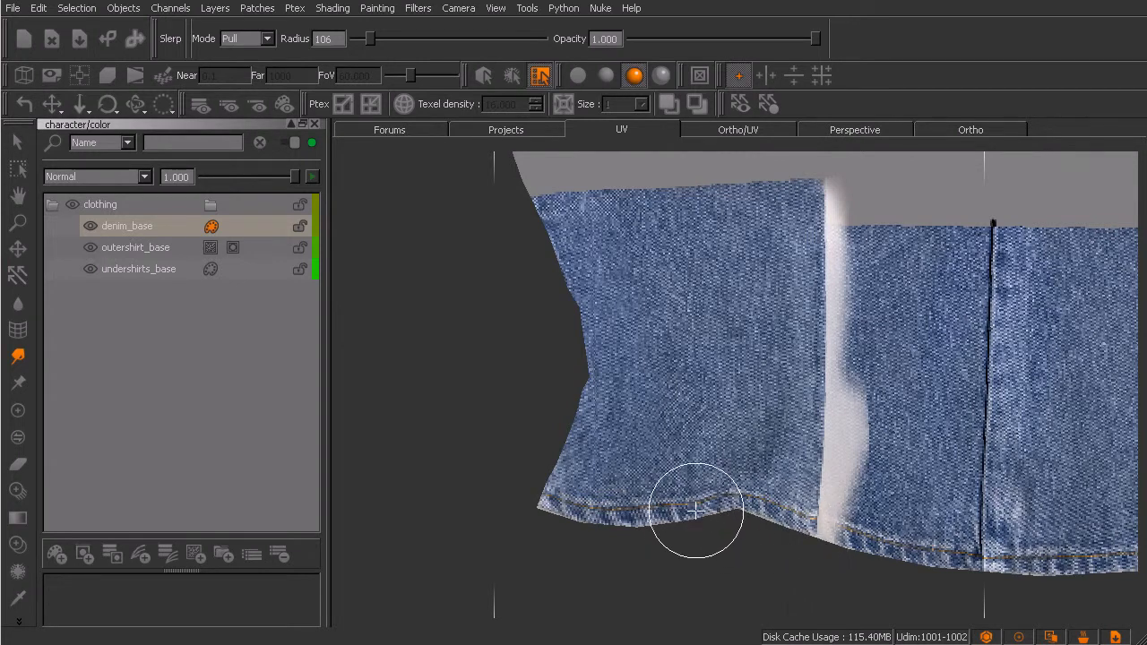
# Erase the white strip between the two denim patches at radius 30, undo the last stroke, and bake the result
pyautogui.press('e')
pyautogui.moveTo(846, 238); pyautogui.dragTo(841, 176)
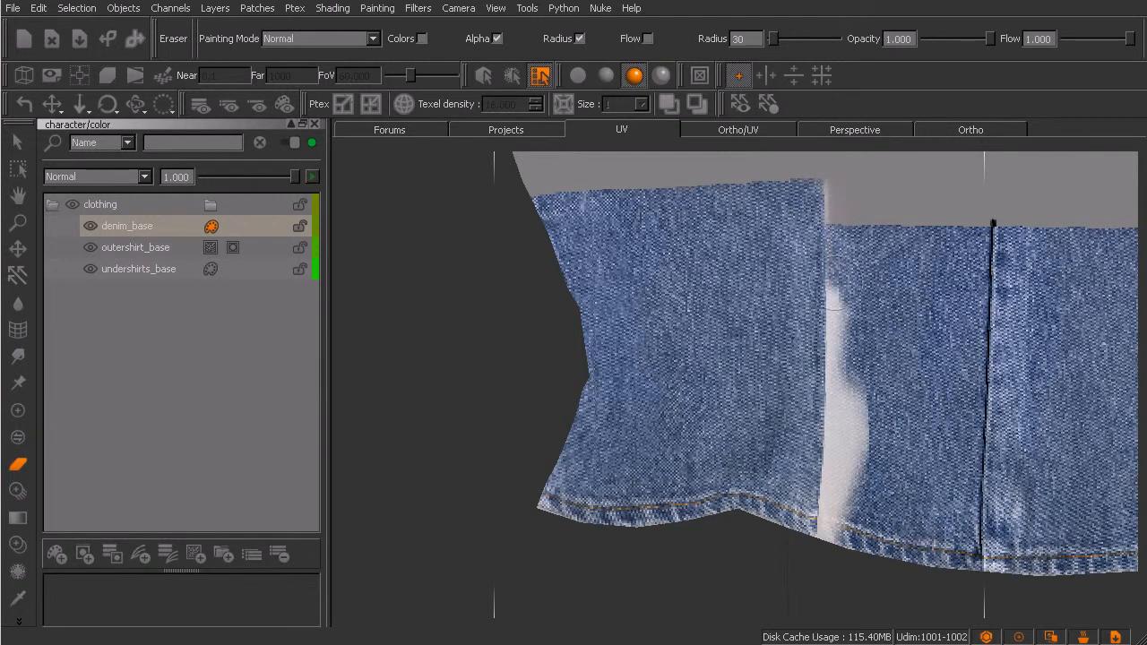
pyautogui.moveTo(835, 375); pyautogui.dragTo(826, 536)
pyautogui.moveTo(846, 466); pyautogui.dragTo(859, 392)
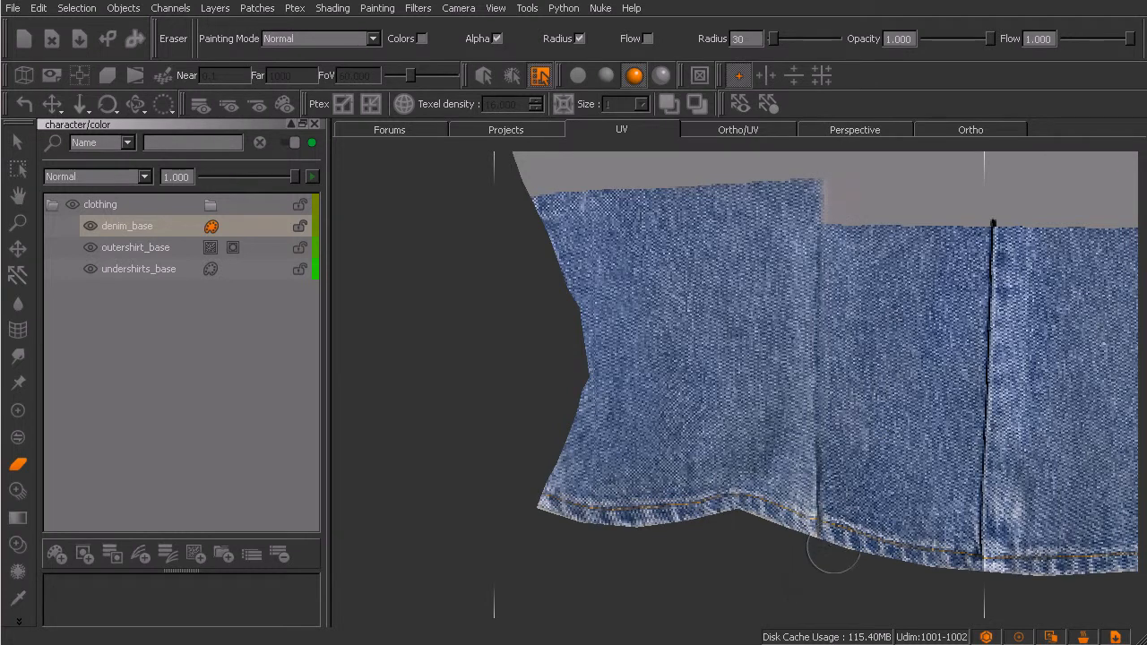
pyautogui.hotkey('ctrl', 'z')
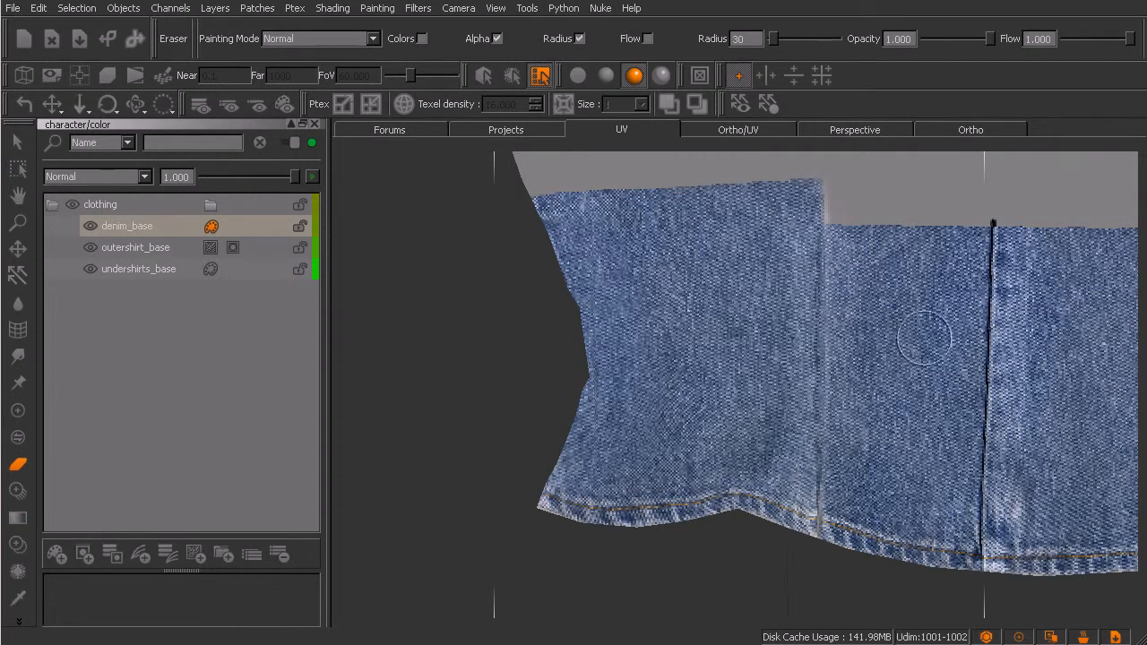
pyautogui.press('b')
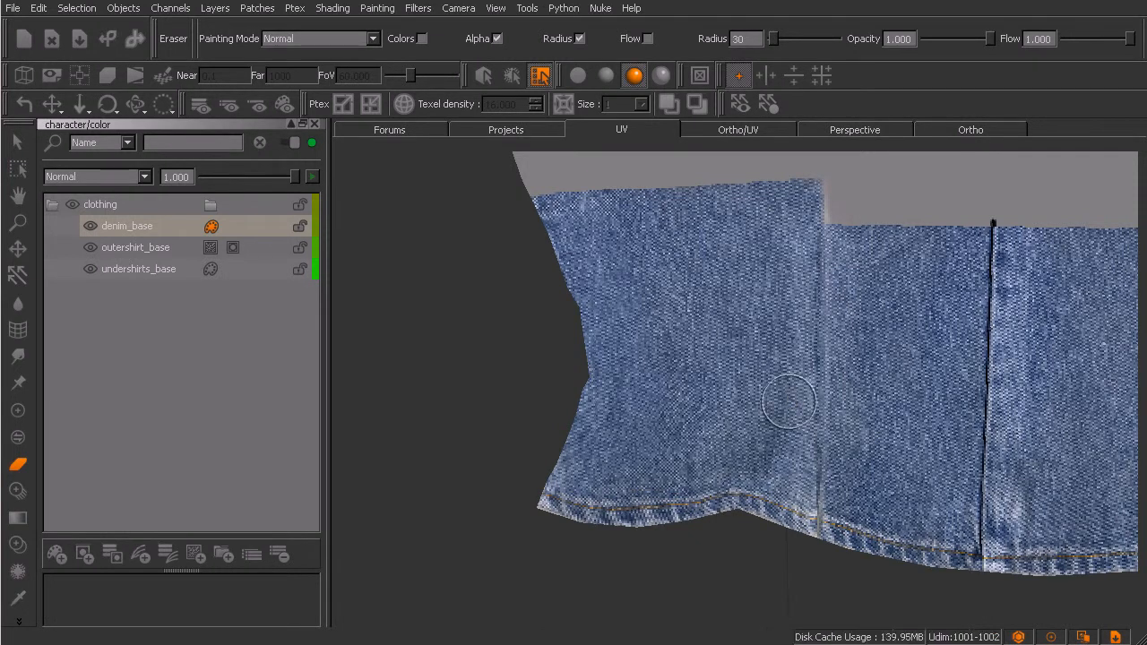
# Reposition the denim image over the vertical join between the two patches and paint it through to blend them
pyautogui.press('o')
pyautogui.keyDown('shift'); pyautogui.moveTo(707, 388); pyautogui.dragTo(823, 403); pyautogui.keyUp('shift')
pyautogui.moveTo(816, 260); pyautogui.dragTo(820, 257)
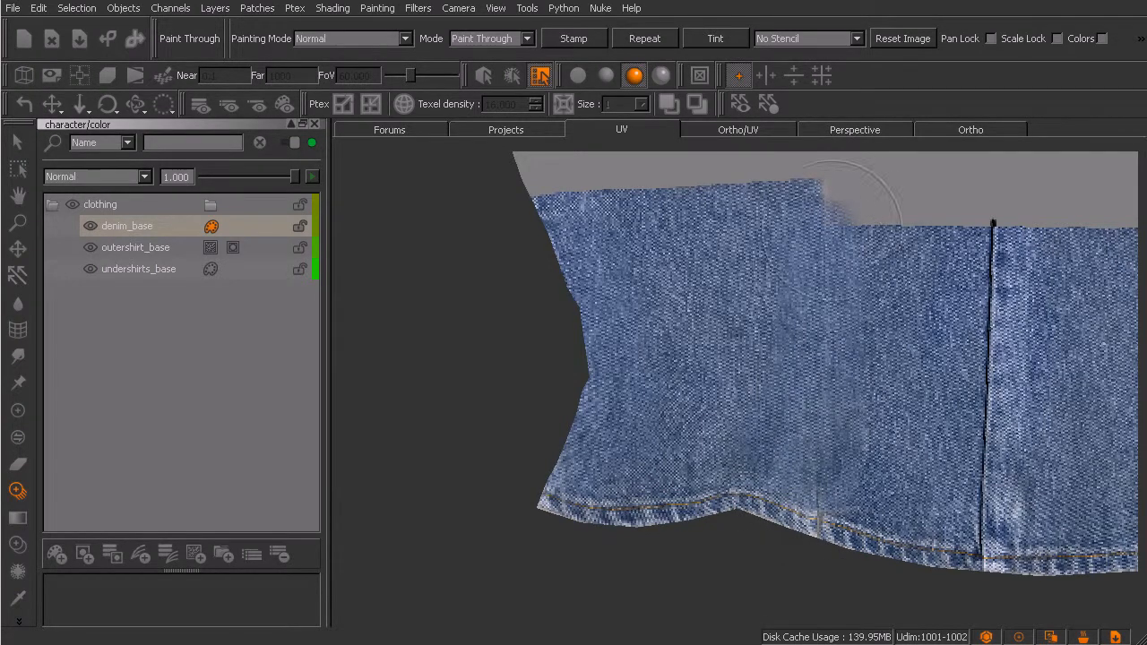
pyautogui.moveTo(829, 224); pyautogui.dragTo(831, 230)
# Examine the finished denim cuff from all sides of the 3D jeans in the Ortho view
pyautogui.click(951, 134)
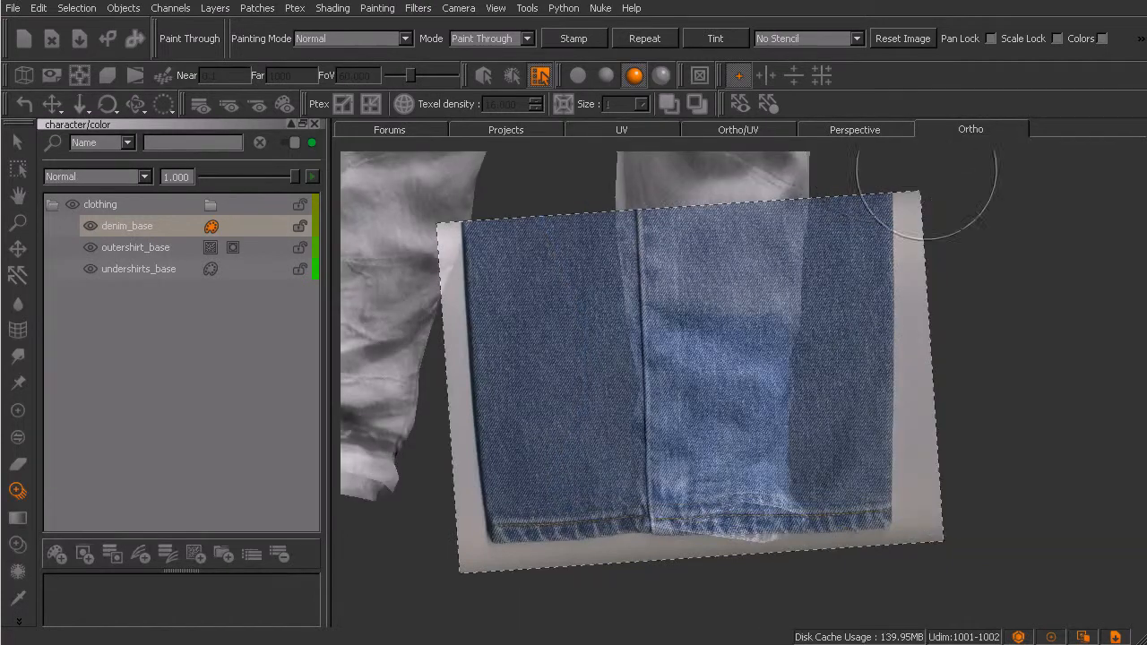
pyautogui.press('p')
pyautogui.keyDown('alt'); pyautogui.moveTo(797, 389); pyautogui.dragTo(744, 470); pyautogui.keyUp('alt')
pyautogui.keyDown('alt'); pyautogui.moveTo(842, 486); pyautogui.dragTo(801, 460); pyautogui.keyUp('alt')
pyautogui.keyDown('alt'); pyautogui.moveTo(800, 502); pyautogui.dragTo(708, 460); pyautogui.keyUp('alt')
pyautogui.keyDown('alt'); pyautogui.moveTo(617, 459); pyautogui.dragTo(801, 490, button='middle'); pyautogui.keyUp('alt')
pyautogui.keyDown('alt'); pyautogui.moveTo(801, 491); pyautogui.dragTo(725, 478, button='right'); pyautogui.keyUp('alt')
pyautogui.keyDown('alt'); pyautogui.moveTo(741, 485); pyautogui.dragTo(698, 480, button='middle'); pyautogui.keyUp('alt')
pyautogui.keyDown('alt'); pyautogui.moveTo(788, 505); pyautogui.dragTo(725, 499); pyautogui.keyUp('alt')
pyautogui.moveTo(615, 460)
pyautogui.keyDown('alt'); pyautogui.mouseDown()
pyautogui.moveTo(826, 475)
pyautogui.moveTo(768, 435)
pyautogui.moveTo(707, 421)
pyautogui.moveTo(681, 463)
pyautogui.moveTo(698, 515)
pyautogui.mouseUp(); pyautogui.keyUp('alt')
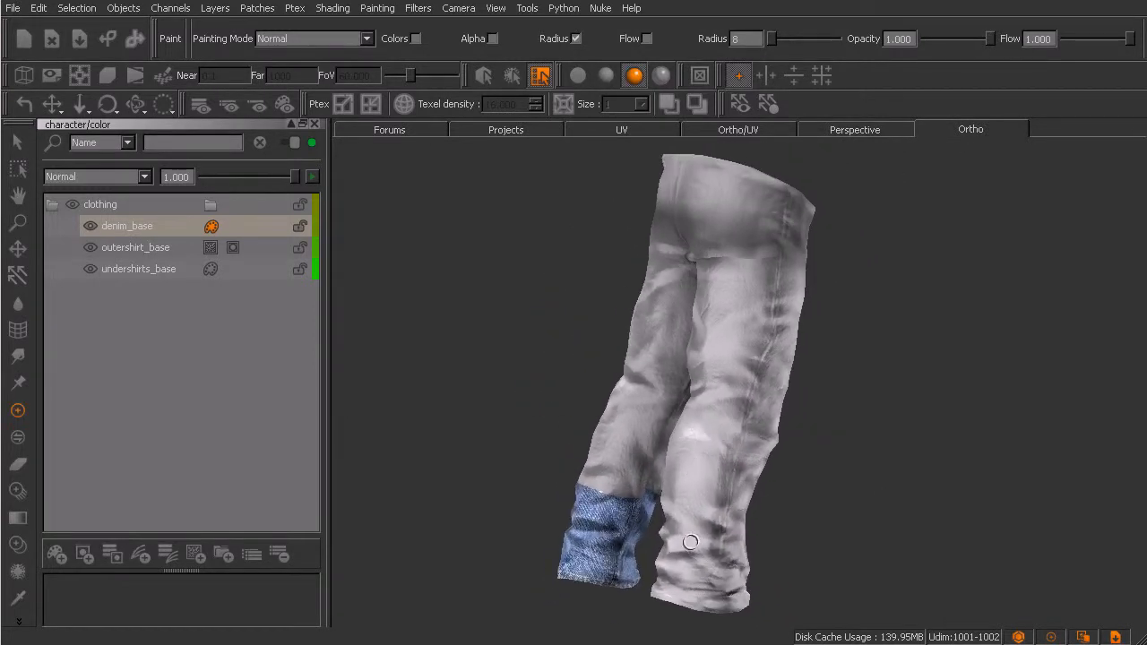
pyautogui.keyDown('alt'); pyautogui.moveTo(787, 456); pyautogui.dragTo(725, 441); pyautogui.keyUp('alt')
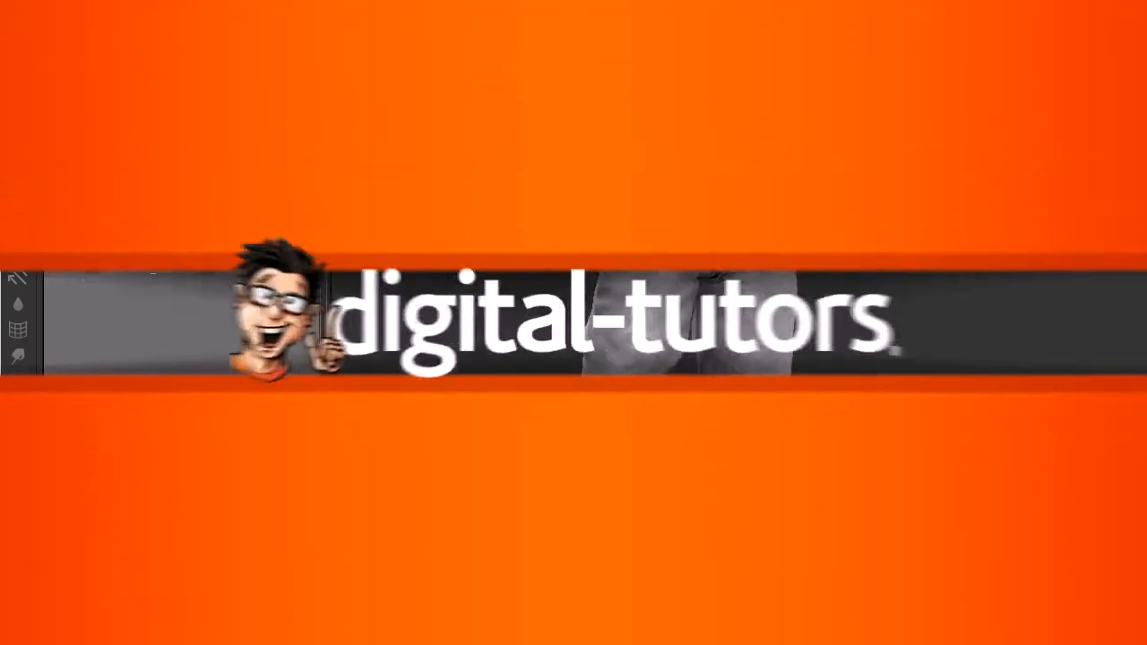